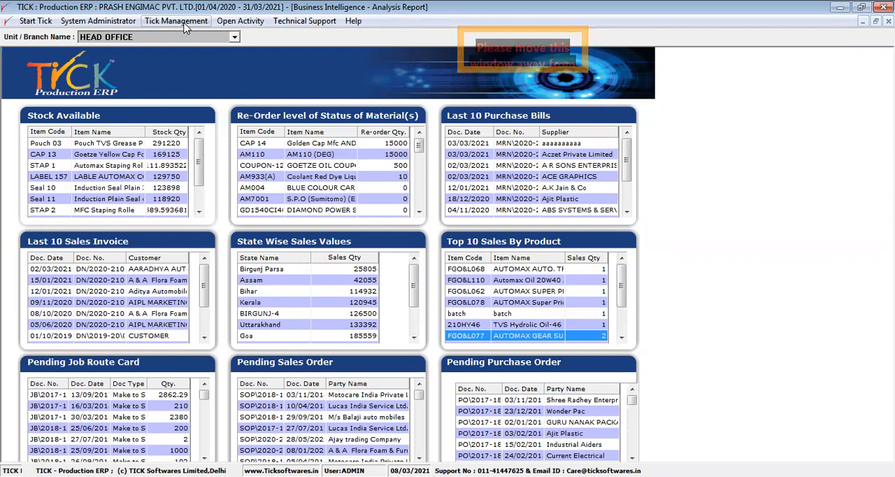
- Open the Chart of Accounts master from Tick Master in the Material Management module
{"action": "left_click", "coordinate": [222, 23]}
{"action": "left_click", "coordinate": [241, 51]}
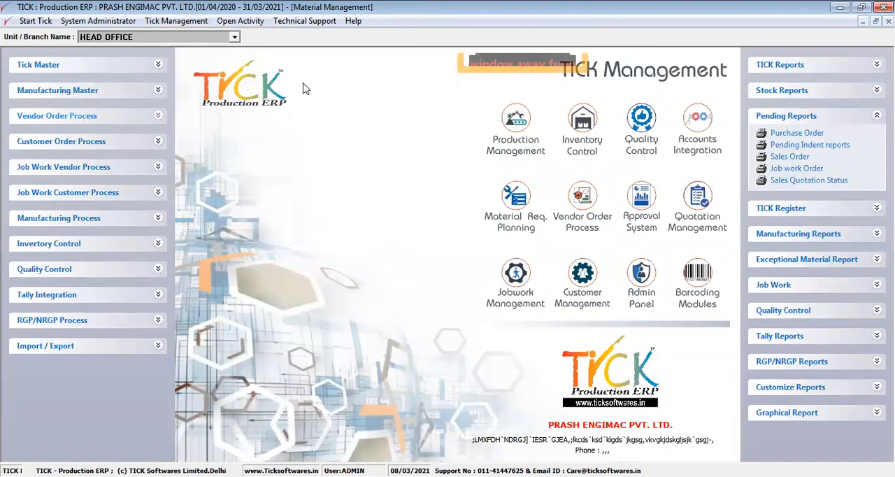
{"action": "left_click", "coordinate": [151, 66]}
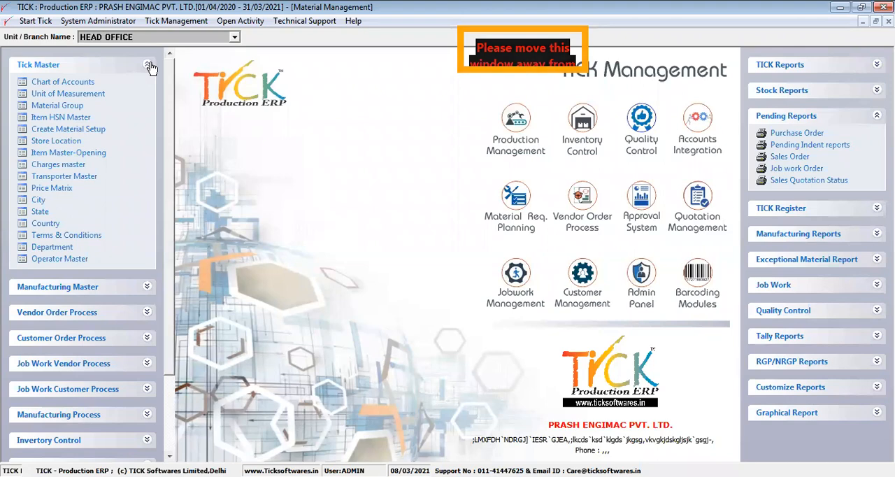
{"action": "left_click", "coordinate": [151, 67]}
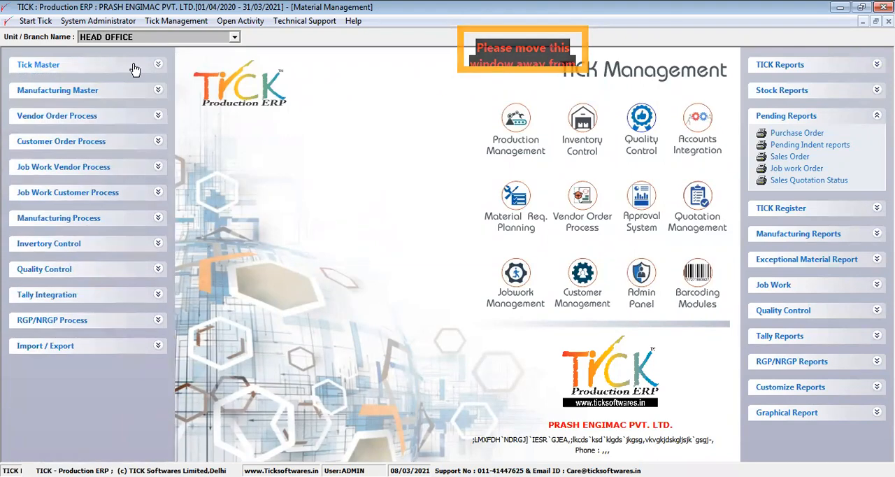
{"action": "left_click", "coordinate": [134, 67]}
{"action": "left_click", "coordinate": [89, 83]}
{"action": "left_click", "coordinate": [117, 108]}
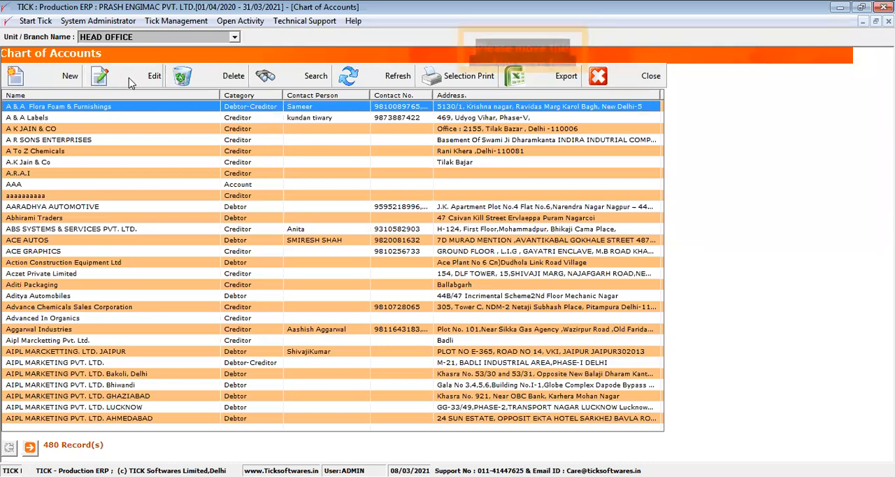
- Open the A & A Flora Foam & Furnishings account for editing and review its name, category options and company information fields
{"action": "left_click", "coordinate": [100, 77]}
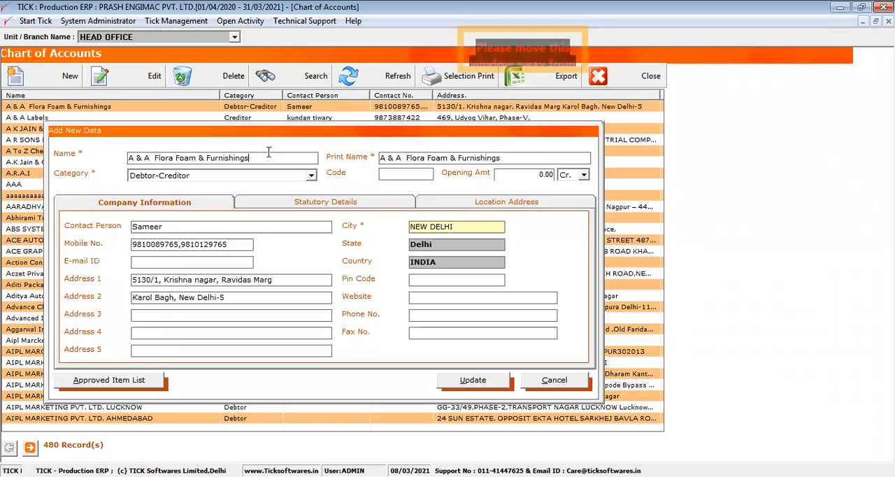
{"action": "left_click_drag", "start_coordinate": [269, 158], "coordinate": [105, 163]}
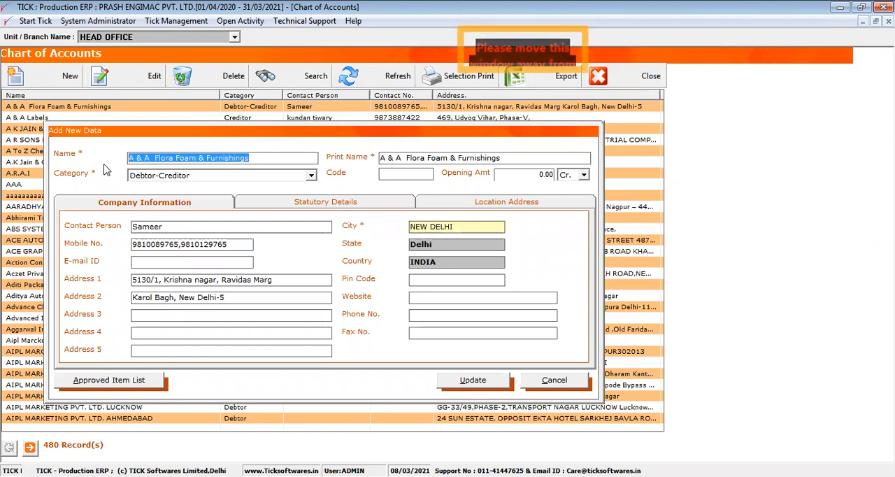
{"action": "left_click", "coordinate": [262, 175]}
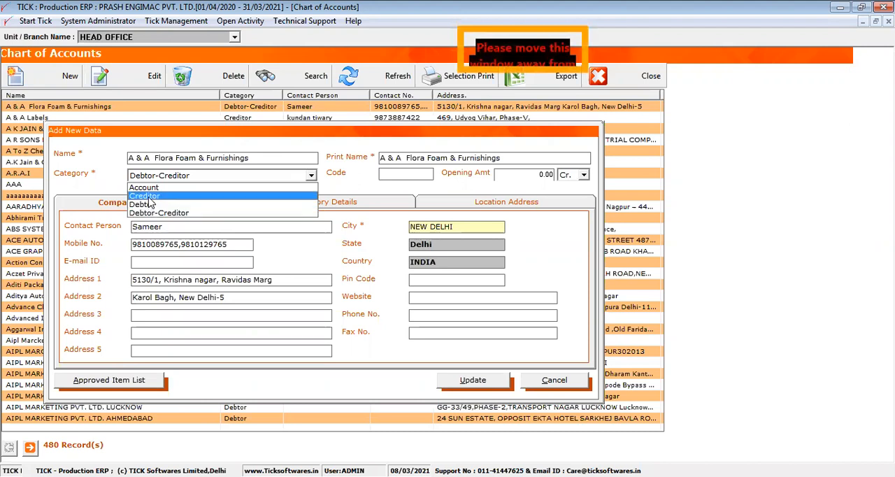
{"action": "left_click", "coordinate": [110, 246]}
{"action": "left_click_drag", "start_coordinate": [170, 228], "coordinate": [122, 240]}
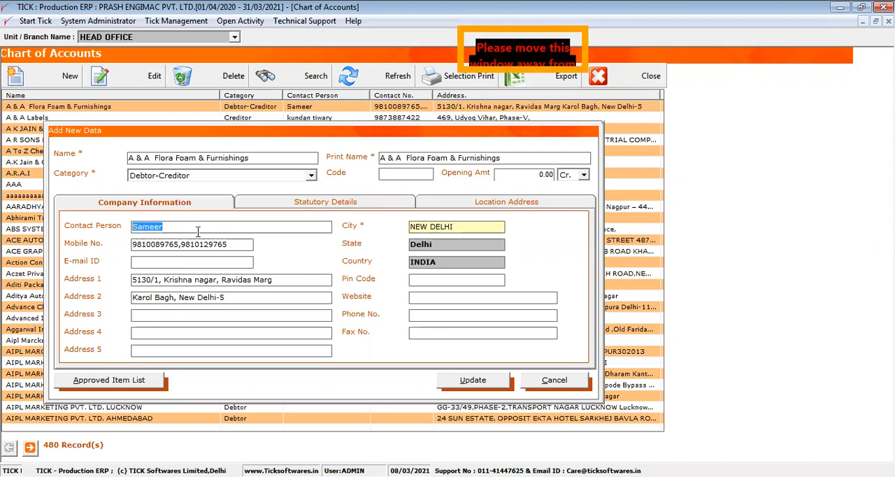
{"action": "left_click", "coordinate": [235, 244]}
{"action": "left_click", "coordinate": [218, 261]}
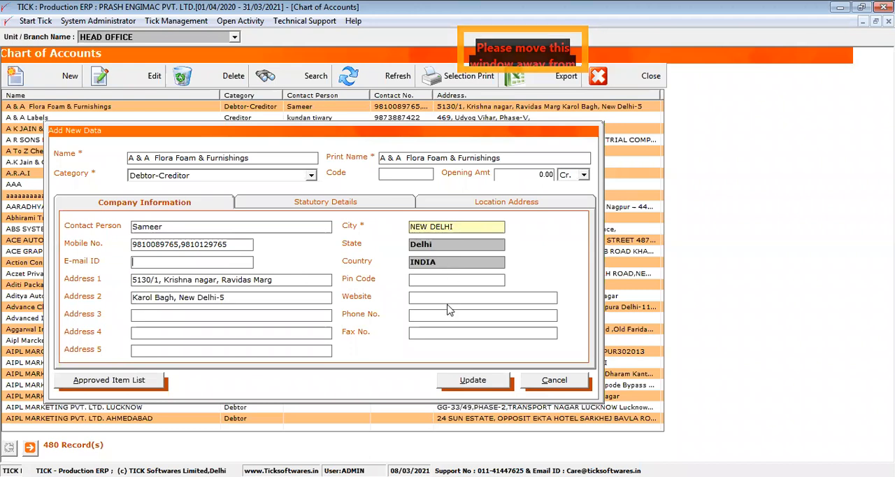
- Review the account's statutory details and location address fields, and leave the Chart of Accounts without saving
{"action": "left_click", "coordinate": [289, 203]}
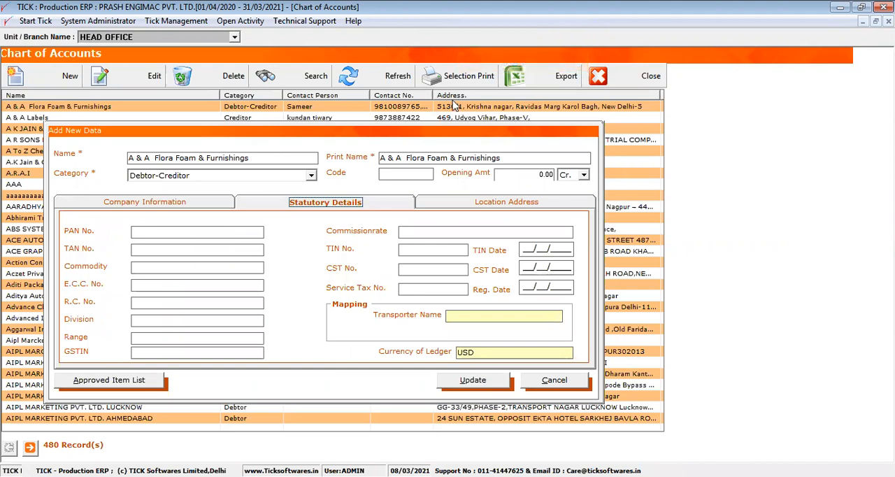
{"action": "left_click", "coordinate": [476, 202]}
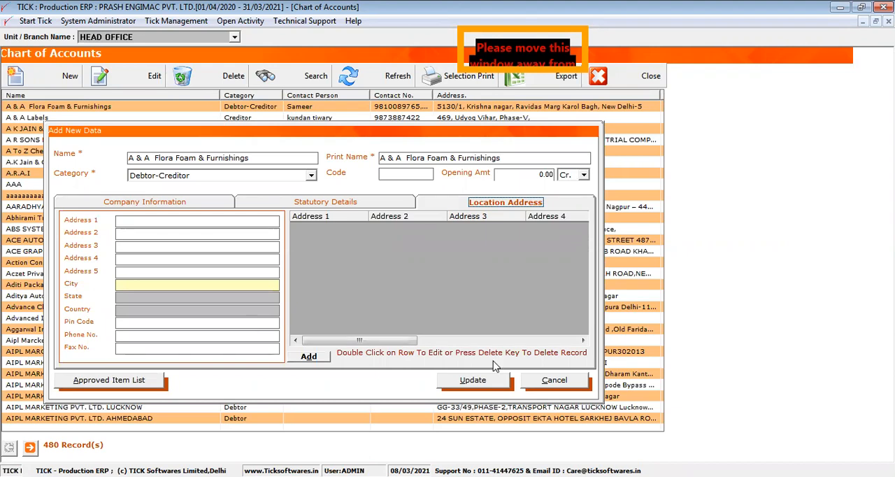
{"action": "left_click", "coordinate": [549, 380]}
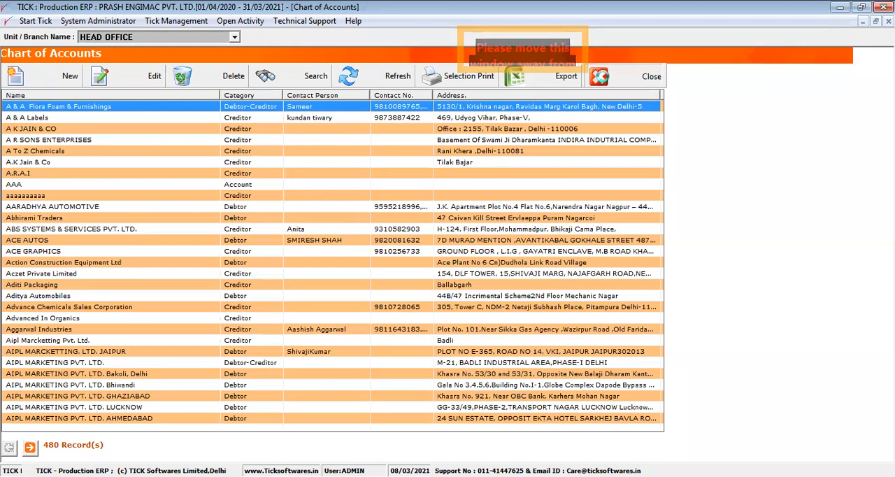
{"action": "left_click", "coordinate": [629, 76]}
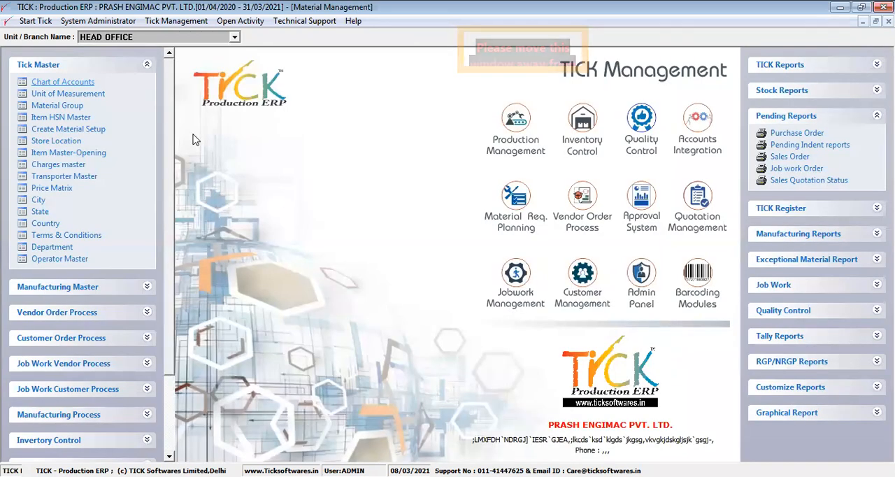
- Open the Unit of Measurement master and view the Begs unit's edit form, cancelling without changes
{"action": "left_click", "coordinate": [99, 95]}
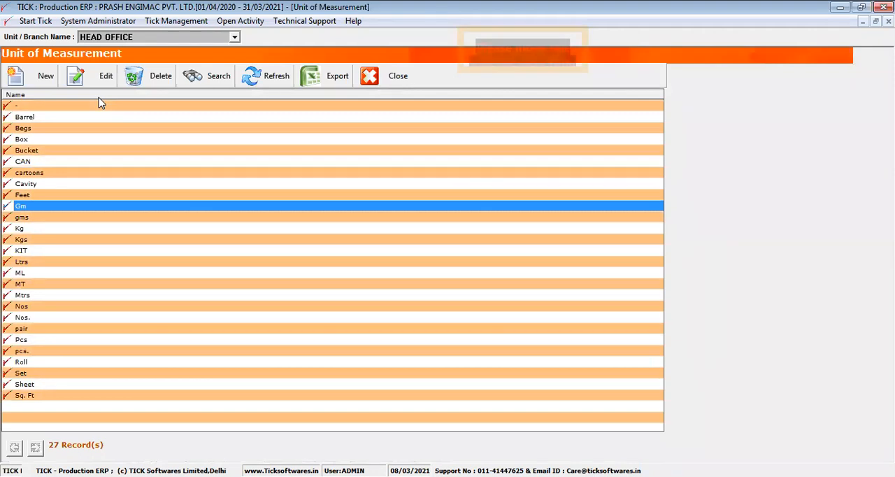
{"action": "left_click", "coordinate": [94, 128]}
{"action": "left_click", "coordinate": [97, 81]}
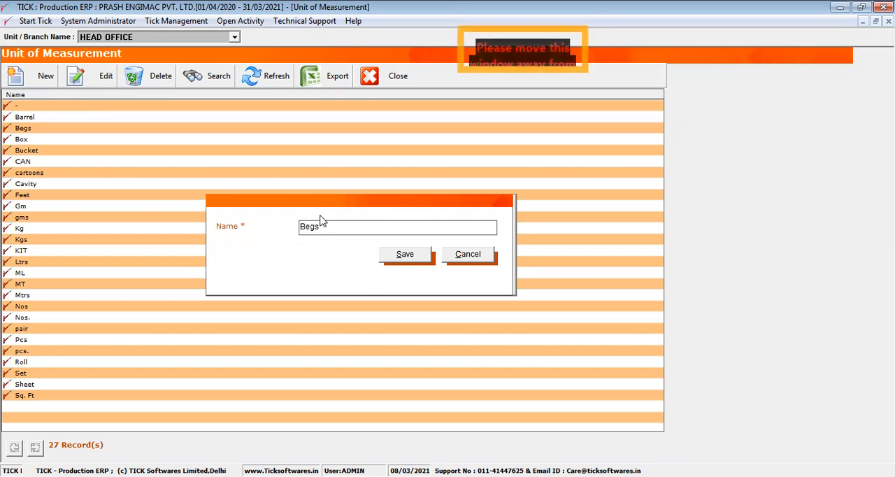
{"action": "left_click_drag", "start_coordinate": [327, 227], "coordinate": [297, 230]}
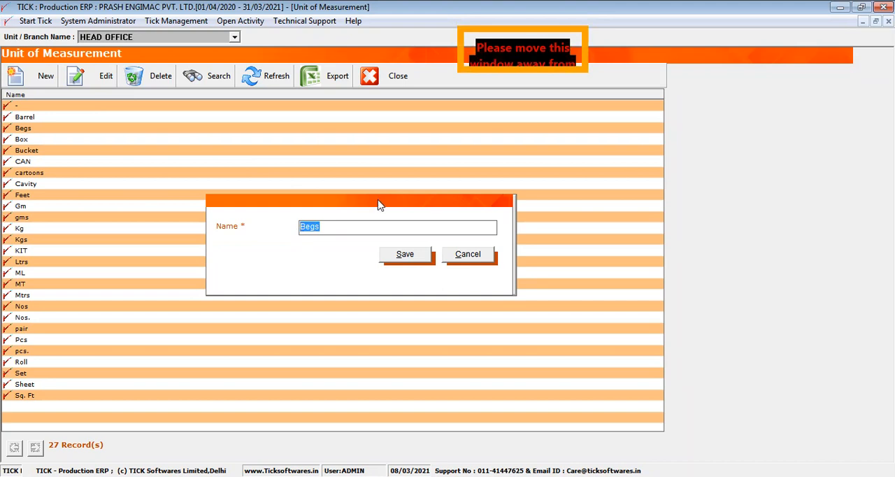
{"action": "left_click", "coordinate": [453, 255]}
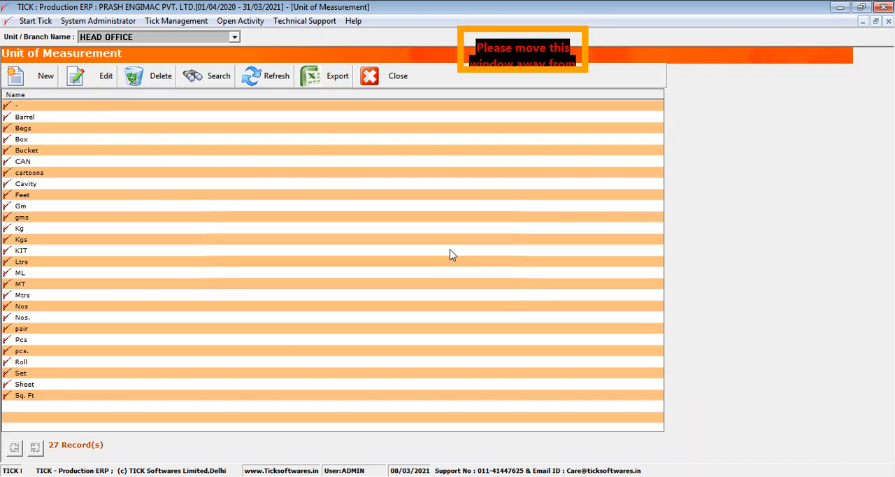
- Add a new unit of measurement named Number, save it and close the Unit of Measurement master
{"action": "left_click", "coordinate": [40, 160]}
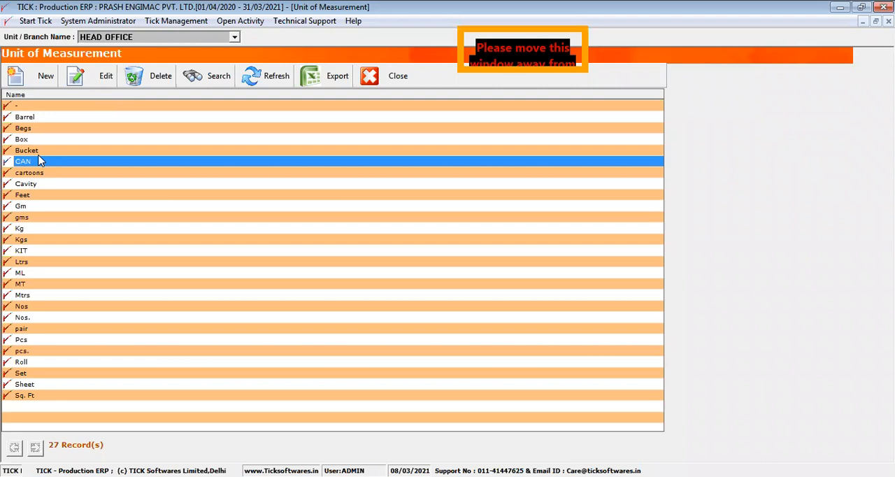
{"action": "left_click", "coordinate": [41, 79]}
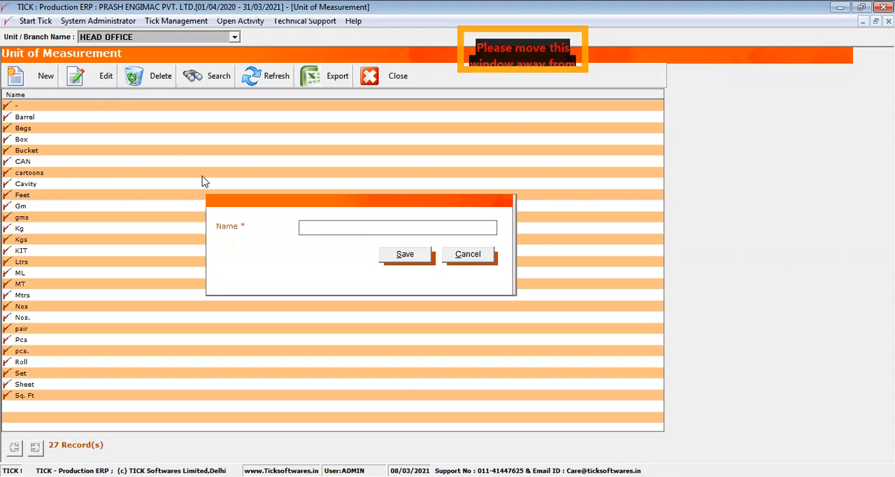
{"action": "type", "text": "Number"}
{"action": "left_click", "coordinate": [399, 258]}
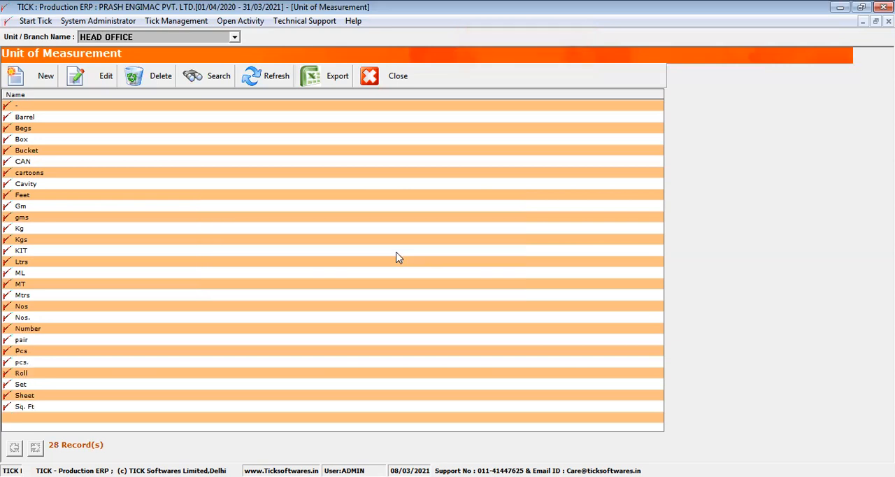
{"action": "left_click", "coordinate": [394, 83]}
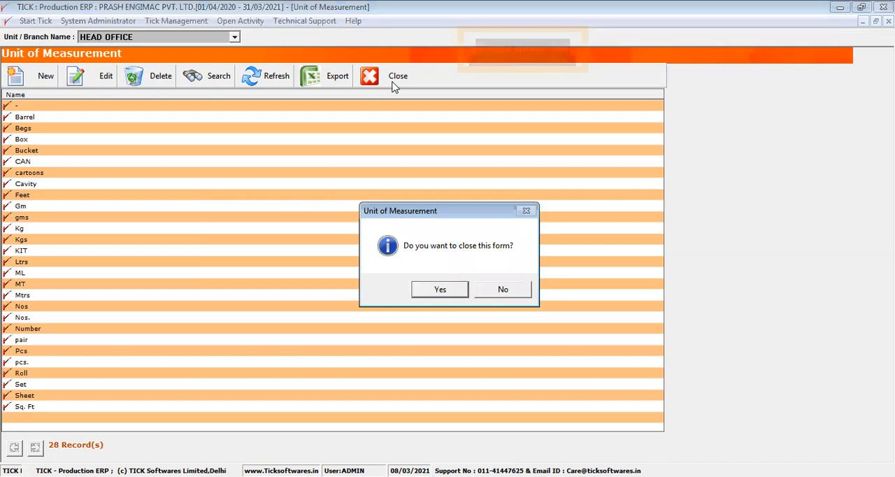
{"action": "key", "text": "Return"}
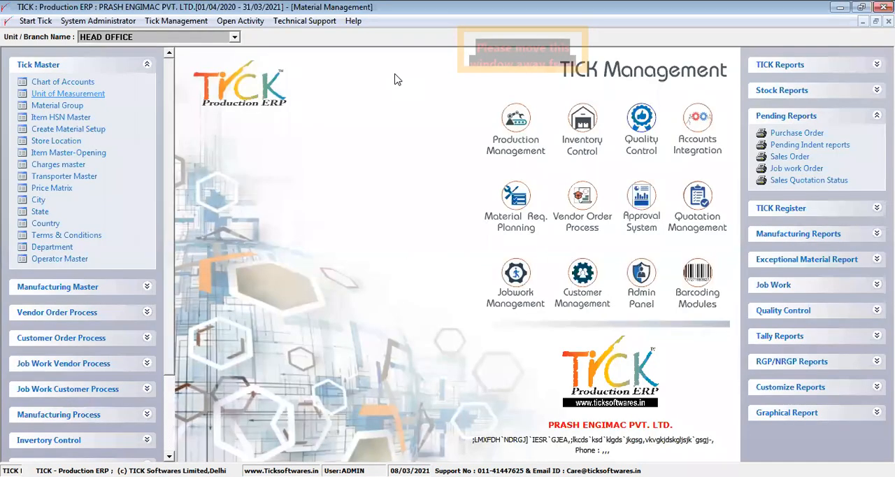
- Start a new record in the Material Group master with the group name and alias Power Bank
{"action": "left_click", "coordinate": [73, 107]}
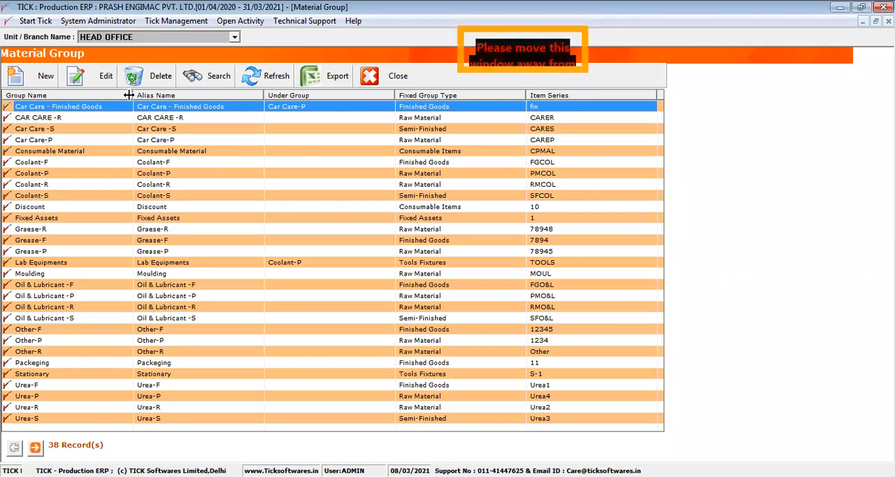
{"action": "left_click_drag", "start_coordinate": [129, 95], "coordinate": [113, 95]}
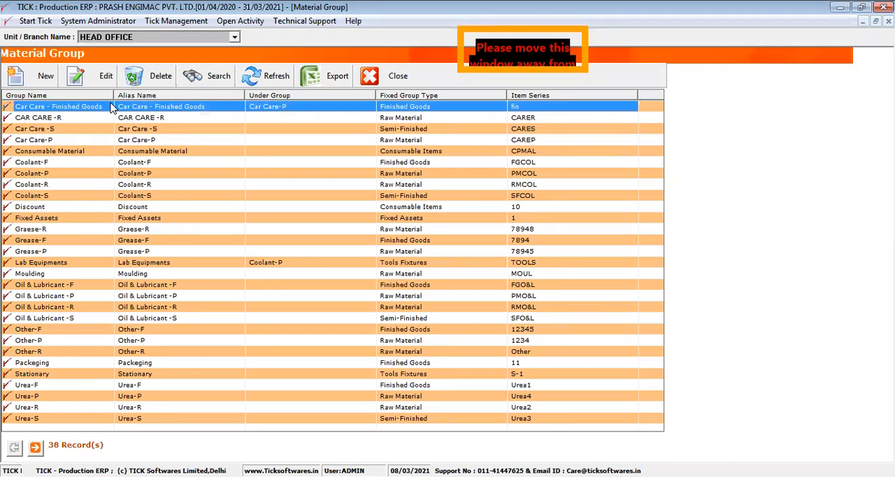
{"action": "left_click", "coordinate": [52, 83]}
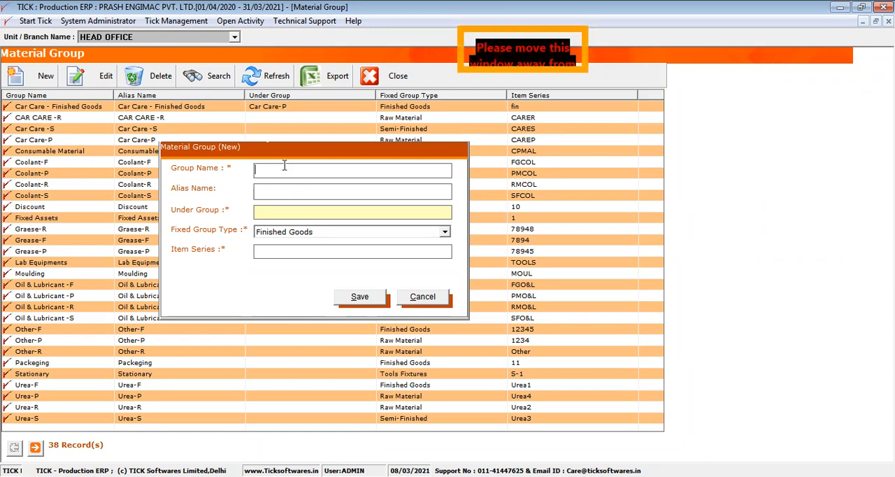
{"action": "type", "text": "Power"}
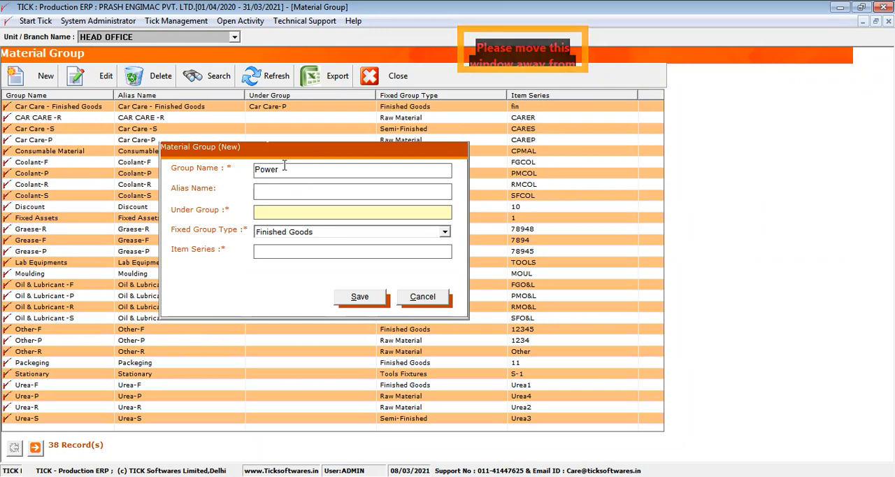
{"action": "type", "text": "Bank"}
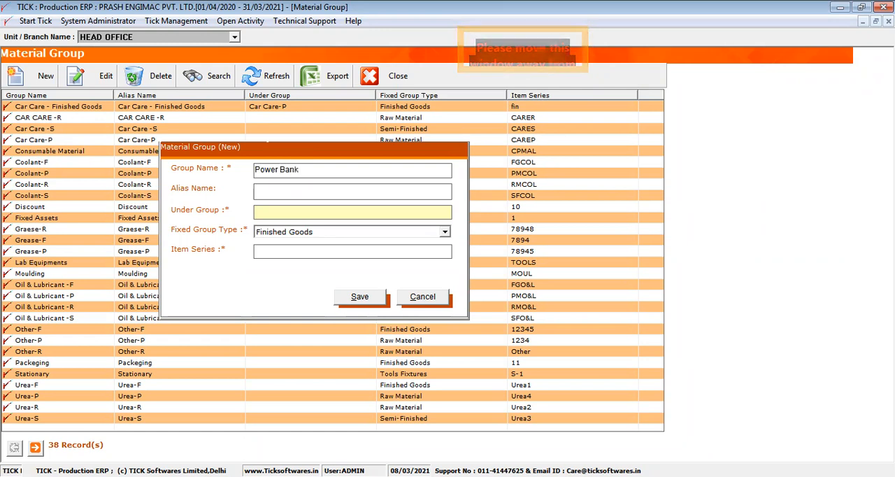
{"action": "left_click", "coordinate": [285, 189]}
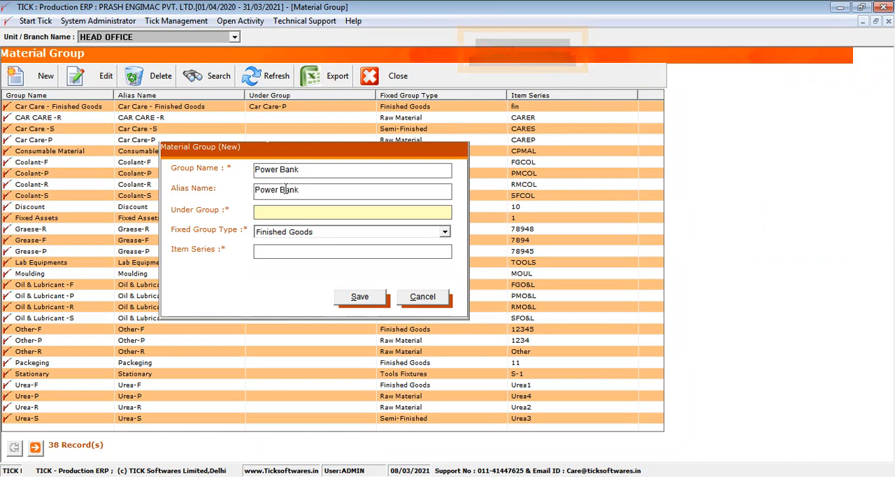
- Set the Power Bank group's fixed type to Finished Goods and its item series to PB, and save it
{"action": "left_click", "coordinate": [326, 235]}
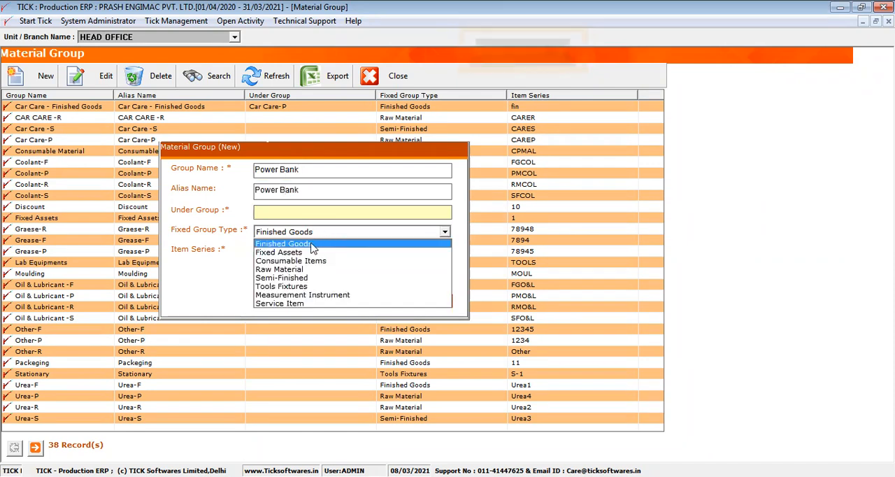
{"action": "left_click", "coordinate": [325, 243]}
{"action": "left_click", "coordinate": [291, 250]}
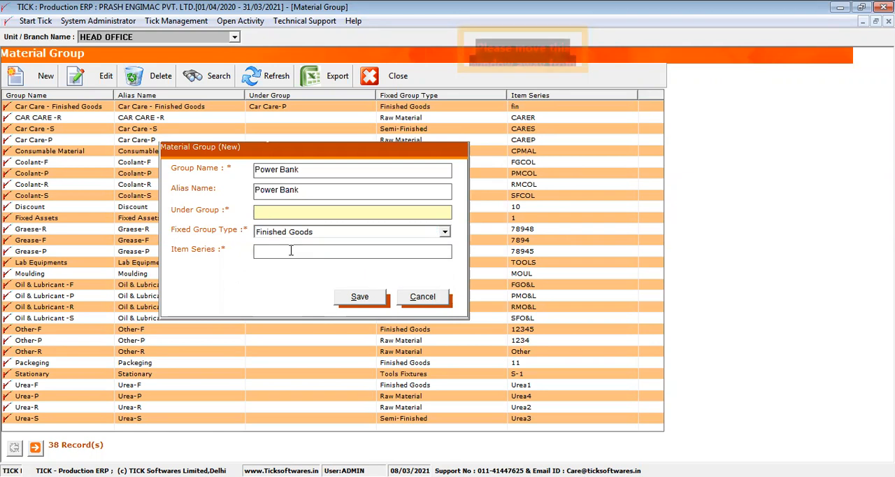
{"action": "type", "text": "PB"}
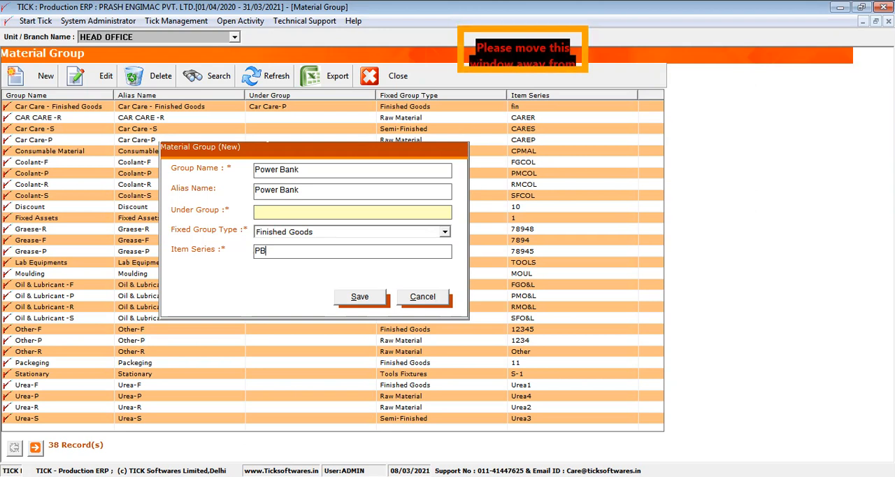
{"action": "left_click", "coordinate": [353, 298]}
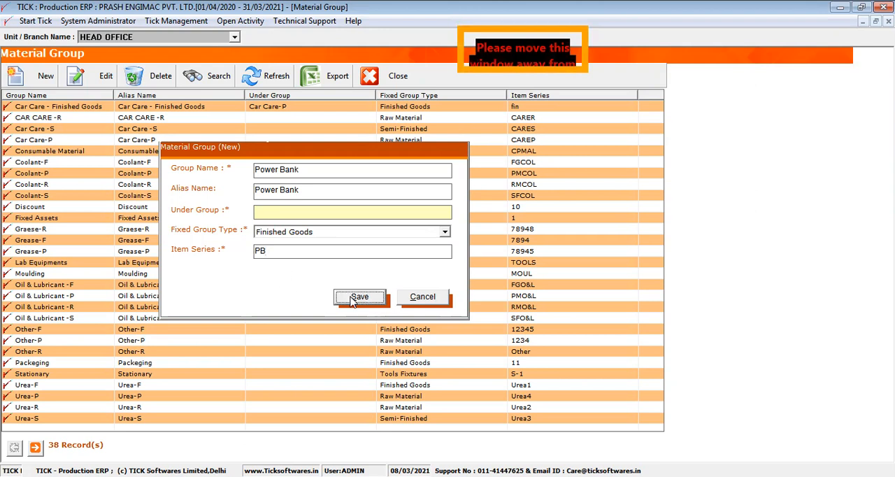
- Create a Raw Material group named Battery with the same alias and item series BT, save it and close the Material Group master
{"action": "left_click", "coordinate": [48, 77]}
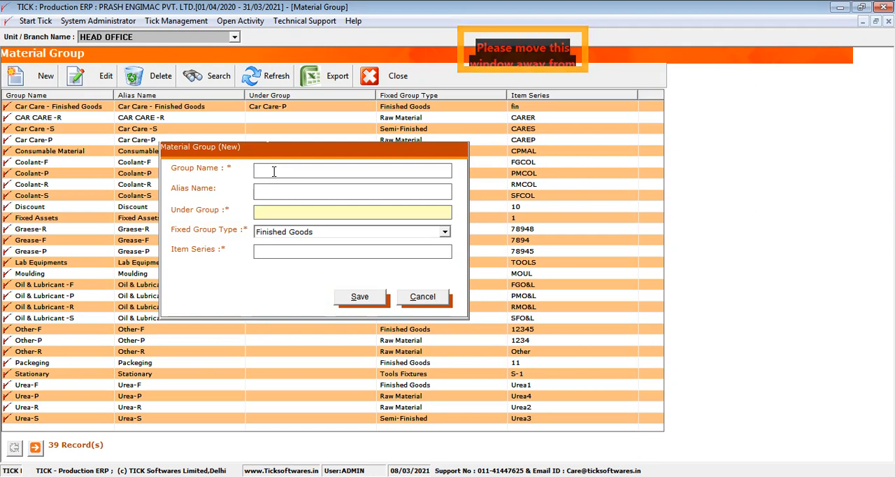
{"action": "type", "text": "Battery"}
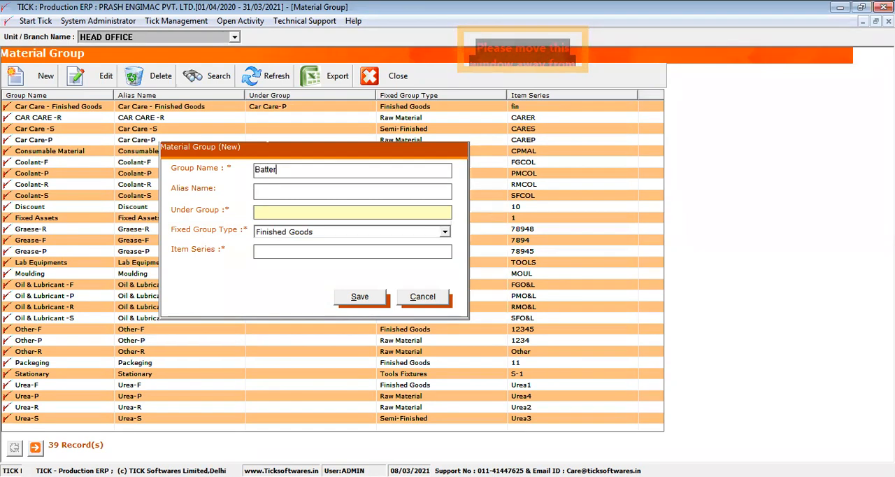
{"action": "left_click", "coordinate": [308, 231]}
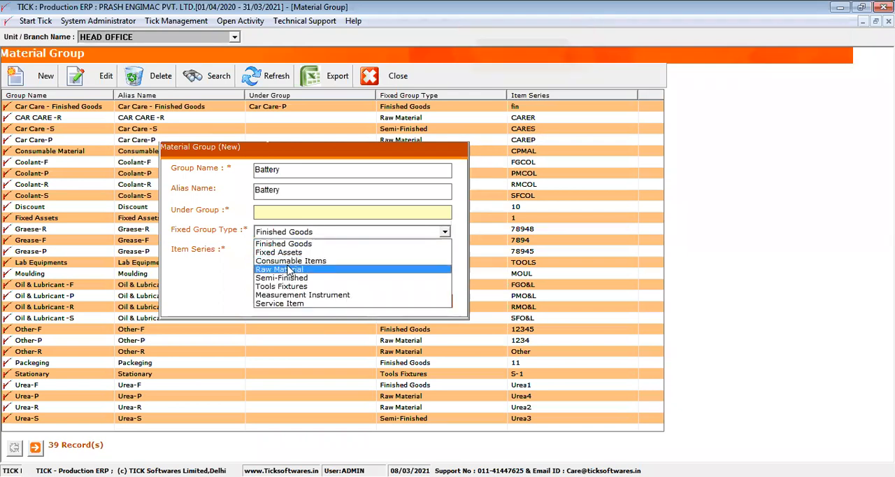
{"action": "left_click", "coordinate": [289, 270]}
{"action": "left_click", "coordinate": [296, 248]}
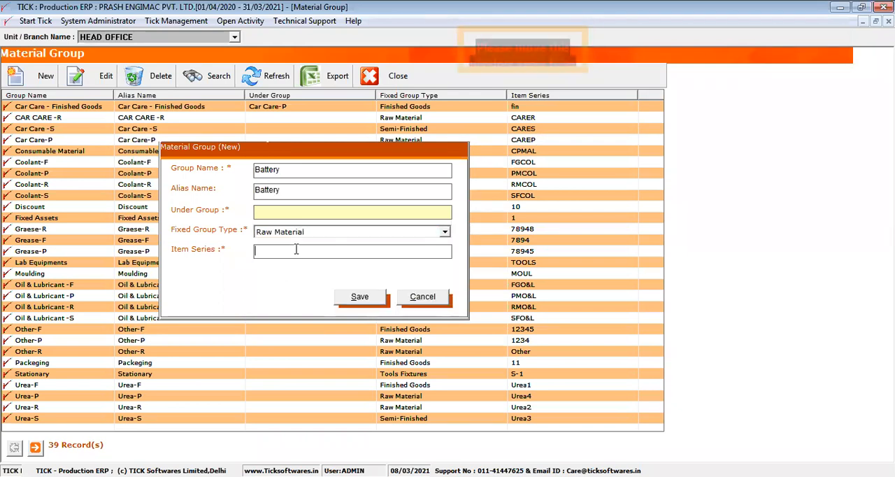
{"action": "type", "text": "BT"}
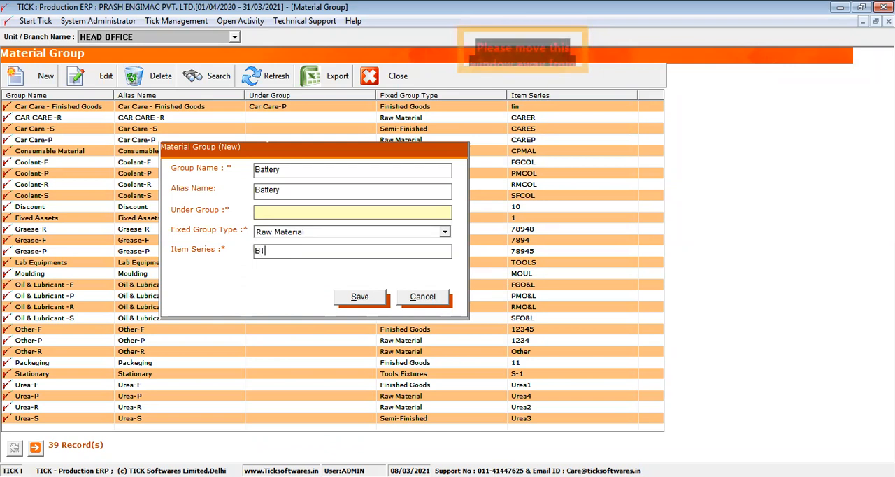
{"action": "left_click", "coordinate": [359, 297]}
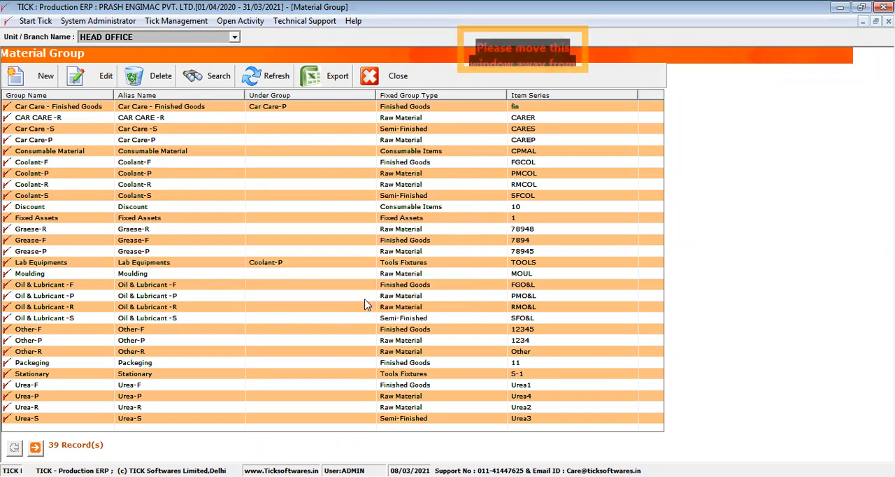
{"action": "left_click", "coordinate": [383, 87]}
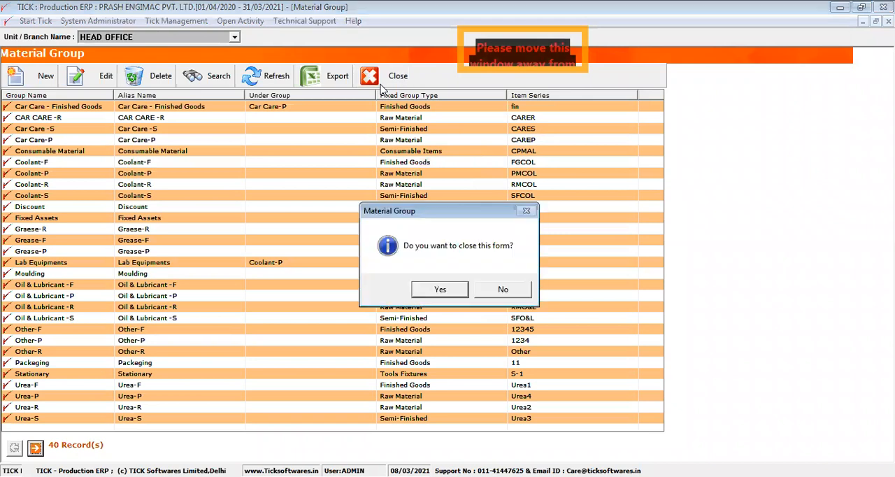
{"action": "key", "text": "Return"}
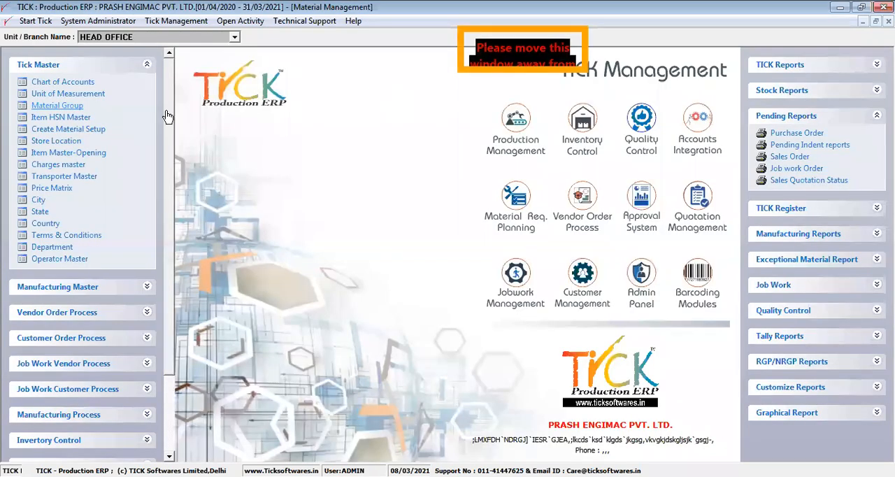
- View the 18% gst record's rates in the Item HSN Master's edit form, save it unchanged and close the master
{"action": "left_click", "coordinate": [60, 117]}
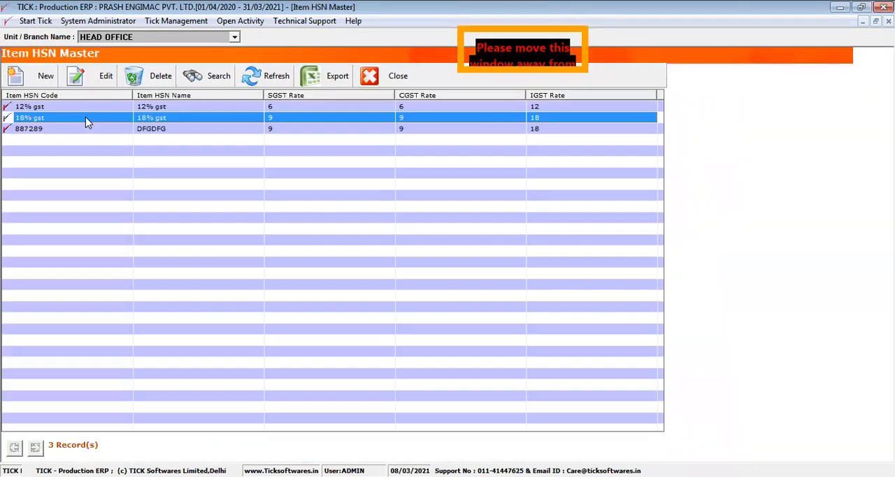
{"action": "left_click", "coordinate": [96, 75]}
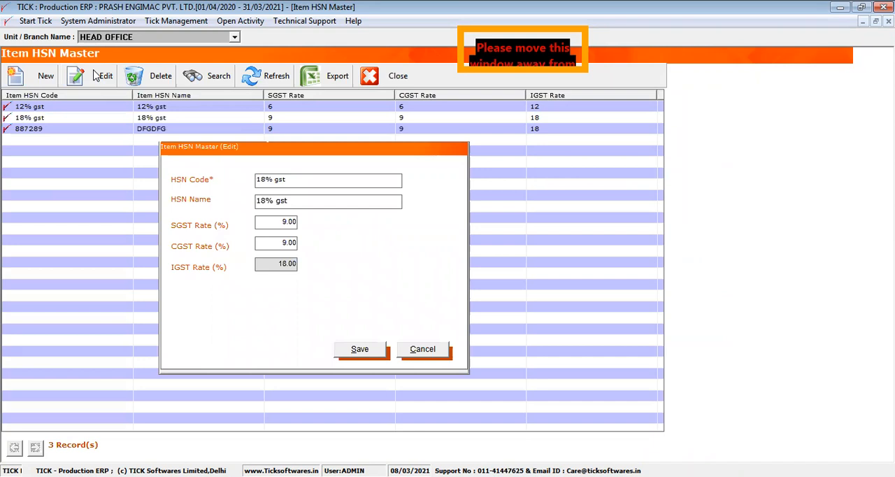
{"action": "left_click", "coordinate": [275, 218]}
{"action": "left_click", "coordinate": [289, 242]}
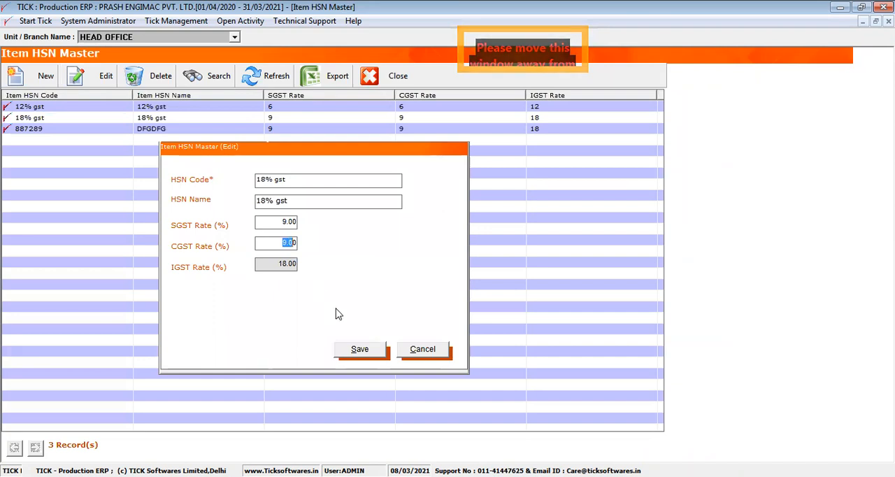
{"action": "left_click", "coordinate": [357, 349]}
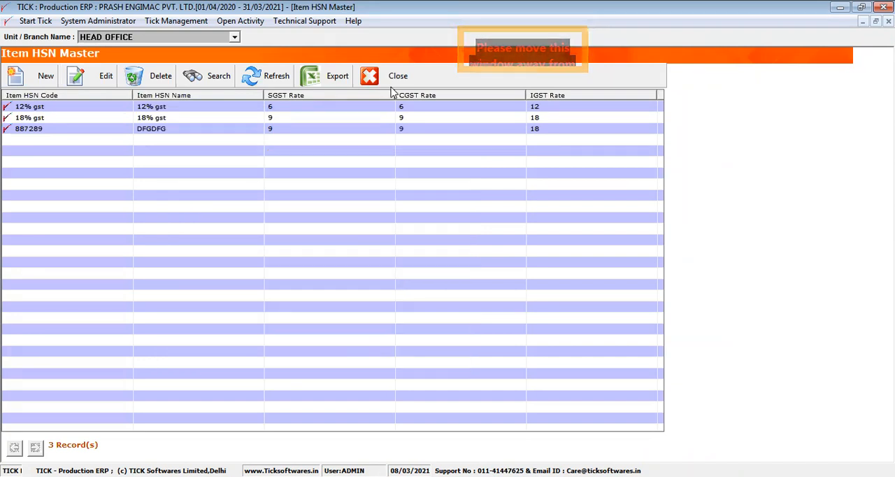
{"action": "left_click", "coordinate": [393, 84]}
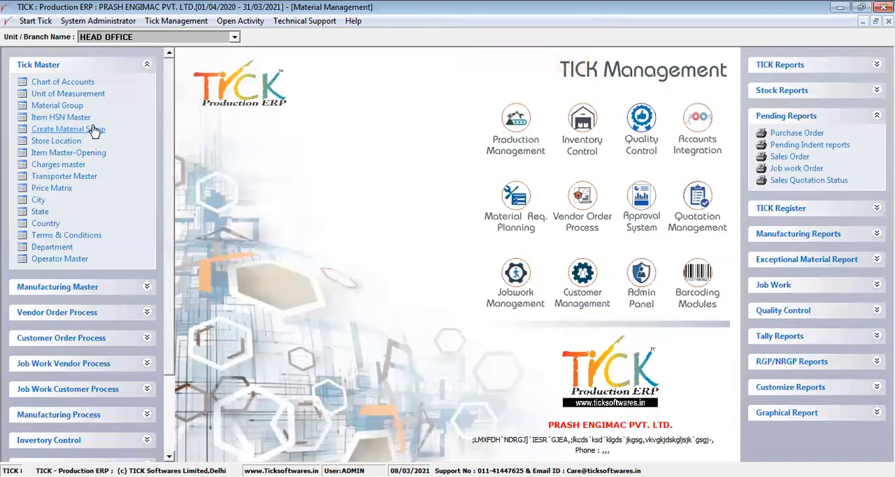
- Start a new record in Create Material Setup with fixed group type Raw Material under the Battery group
{"action": "left_click", "coordinate": [68, 129]}
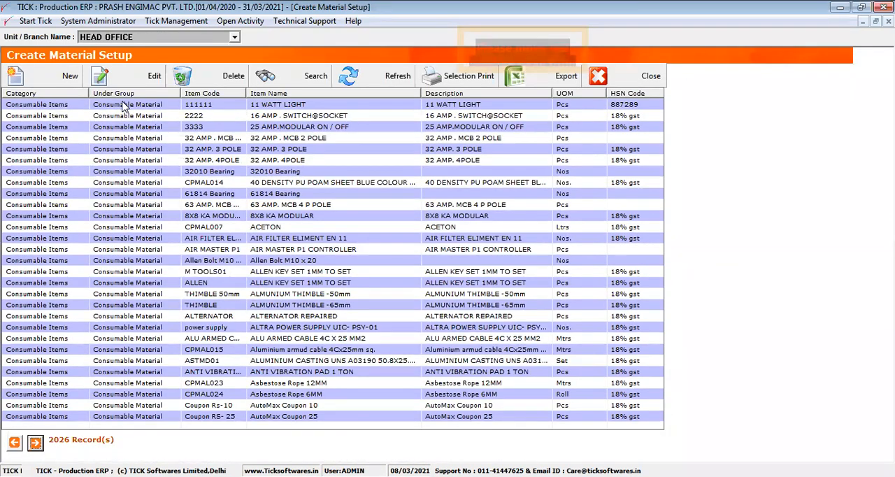
{"action": "left_click", "coordinate": [121, 106]}
{"action": "left_click", "coordinate": [68, 76]}
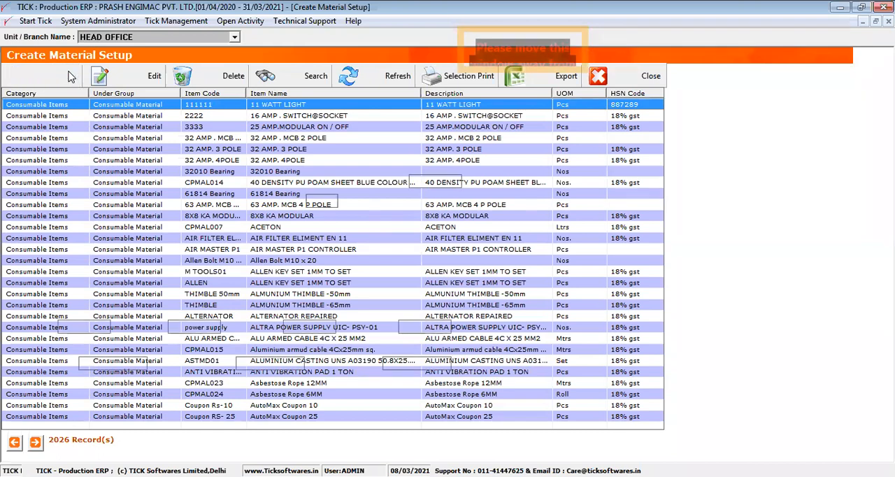
{"action": "left_click", "coordinate": [215, 125]}
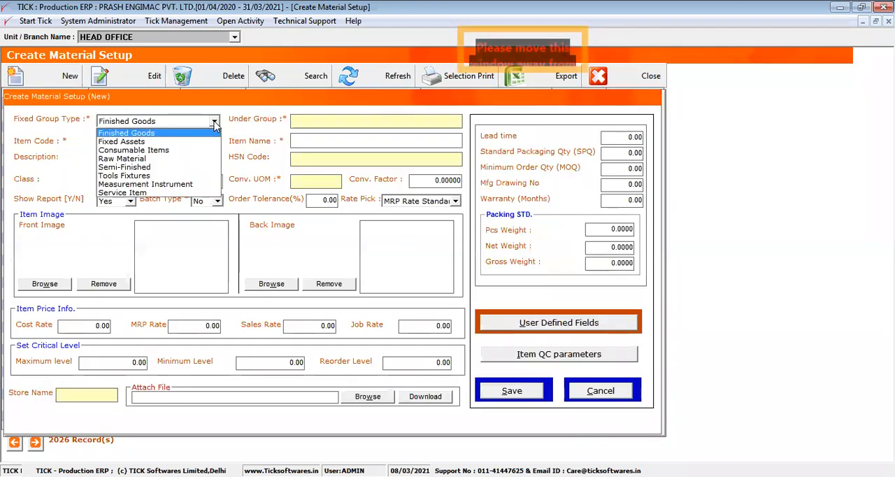
{"action": "left_click", "coordinate": [201, 134]}
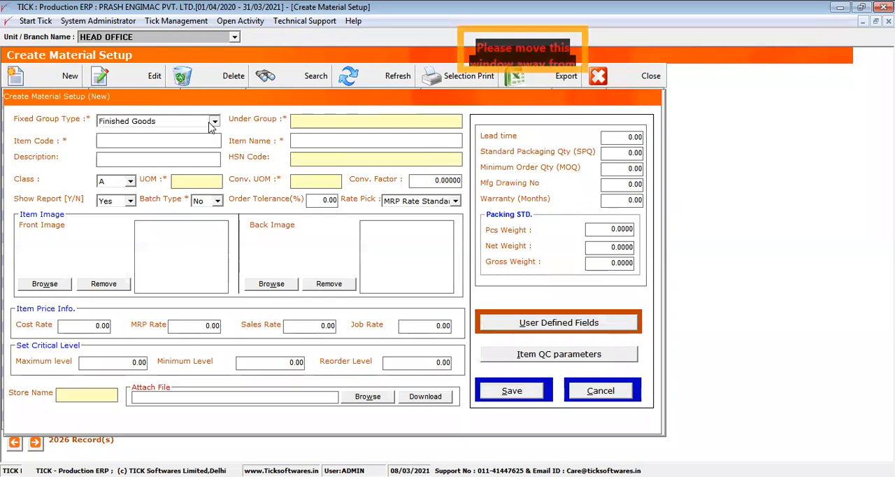
{"action": "left_click", "coordinate": [208, 121]}
{"action": "left_click", "coordinate": [156, 160]}
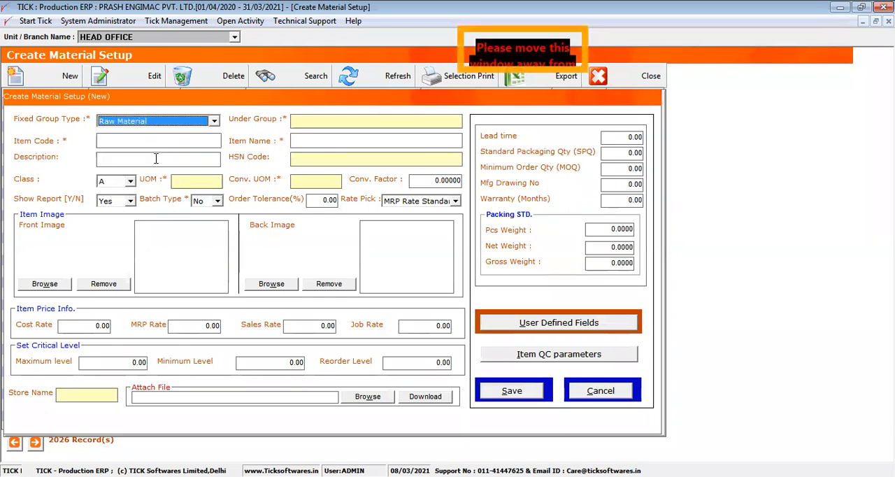
{"action": "left_click", "coordinate": [317, 119]}
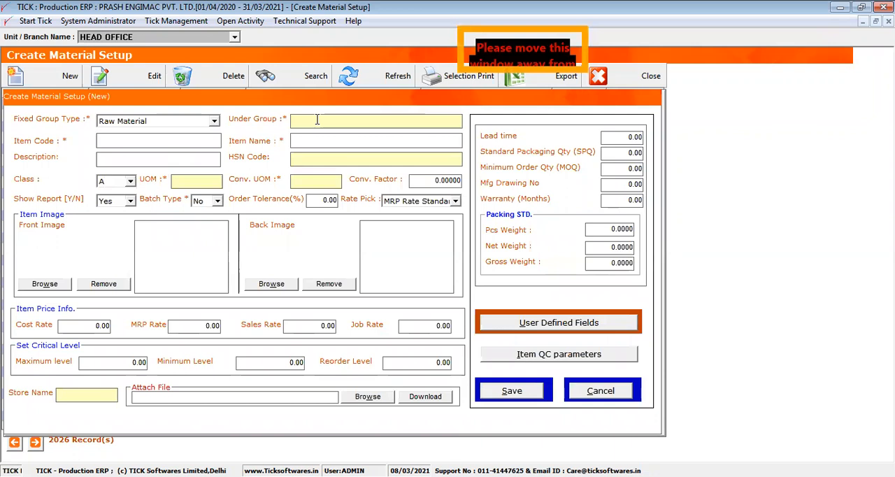
{"action": "double_click", "coordinate": [316, 120]}
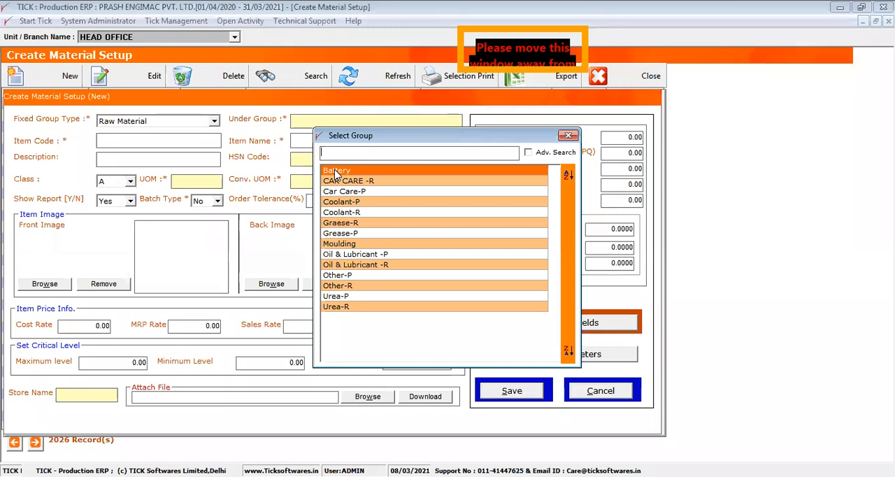
{"action": "double_click", "coordinate": [336, 171]}
{"action": "left_click", "coordinate": [316, 139]}
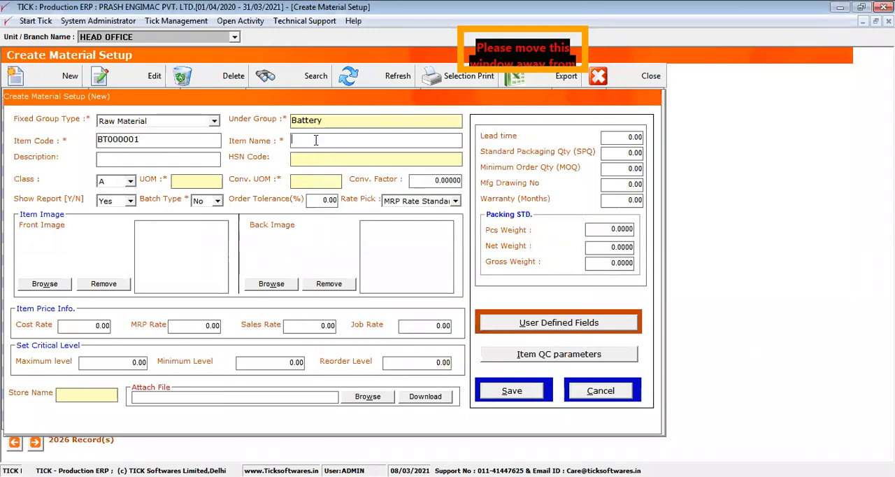
{"action": "left_click", "coordinate": [197, 136]}
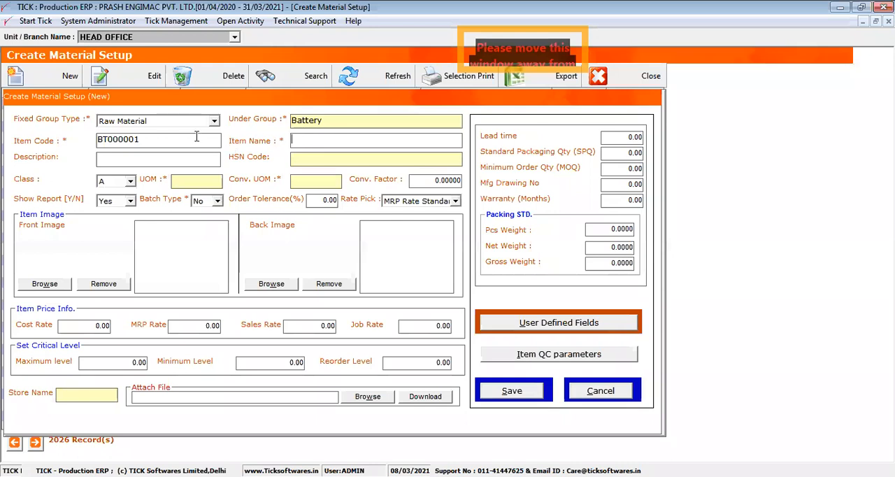
{"action": "left_click_drag", "start_coordinate": [139, 140], "coordinate": [107, 142]}
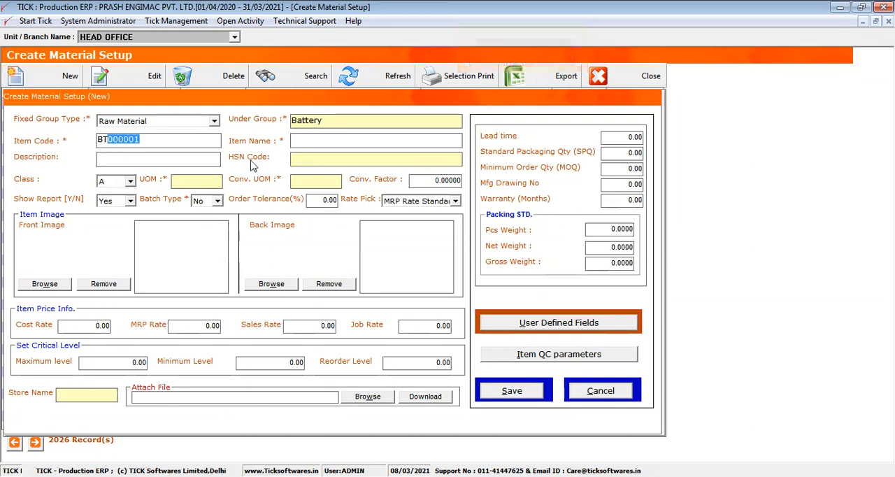
{"action": "left_click", "coordinate": [303, 140]}
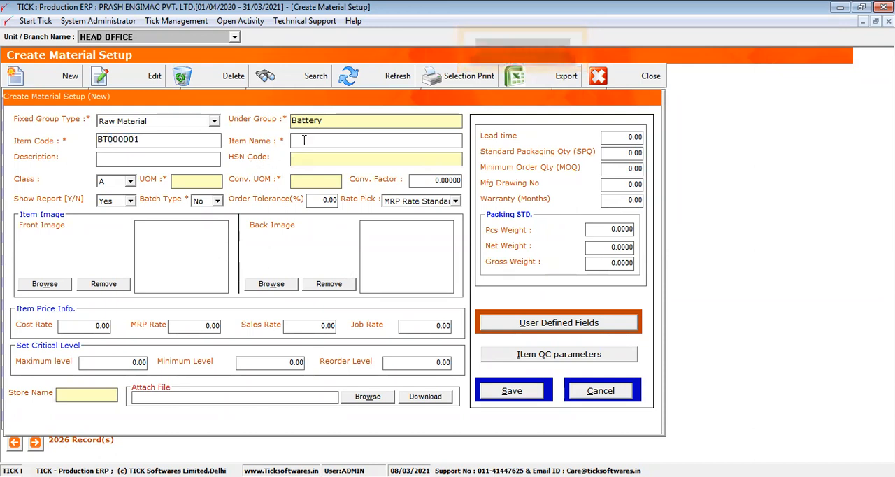
{"action": "left_click_drag", "start_coordinate": [174, 141], "coordinate": [97, 140]}
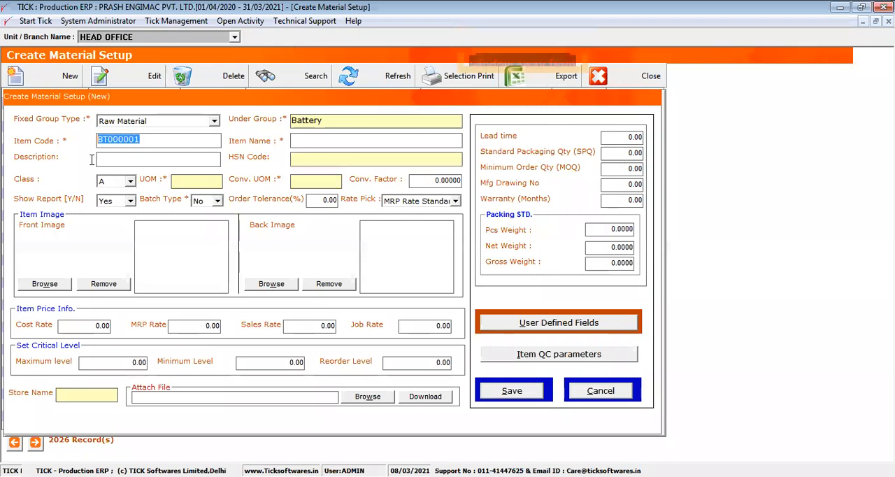
- Enter Lion Battery 2000Mah as the new material's item name
{"action": "left_click", "coordinate": [340, 141]}
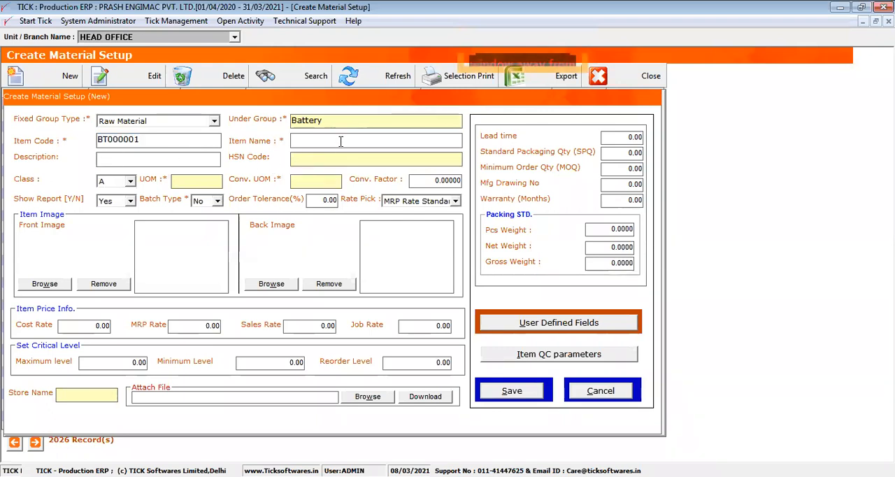
{"action": "type", "text": "Lio"}
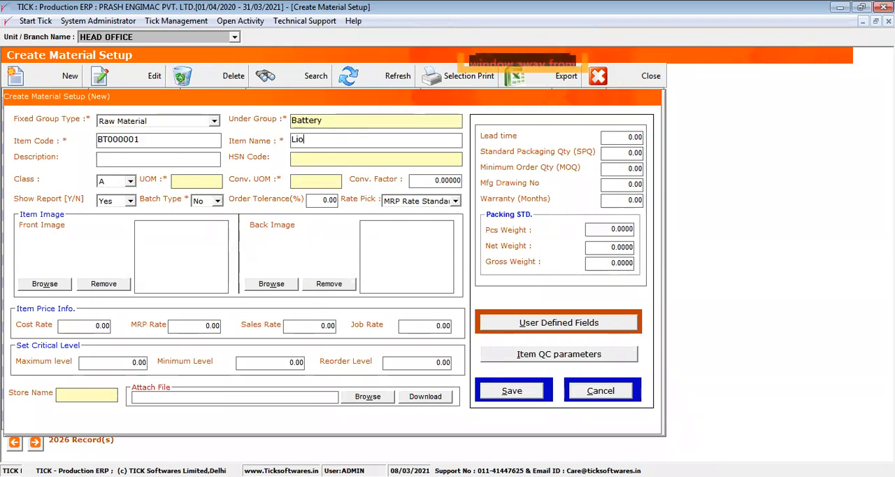
{"action": "type", "text": "n Ba"}
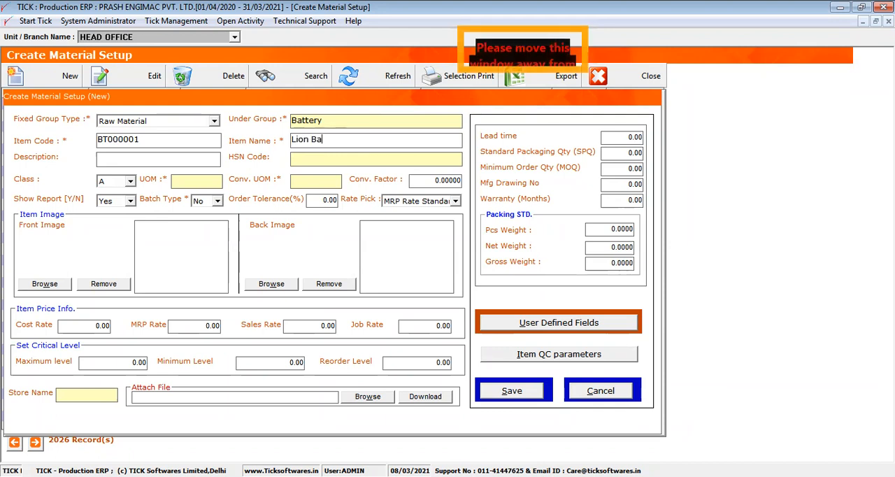
{"action": "type", "text": "ttery"}
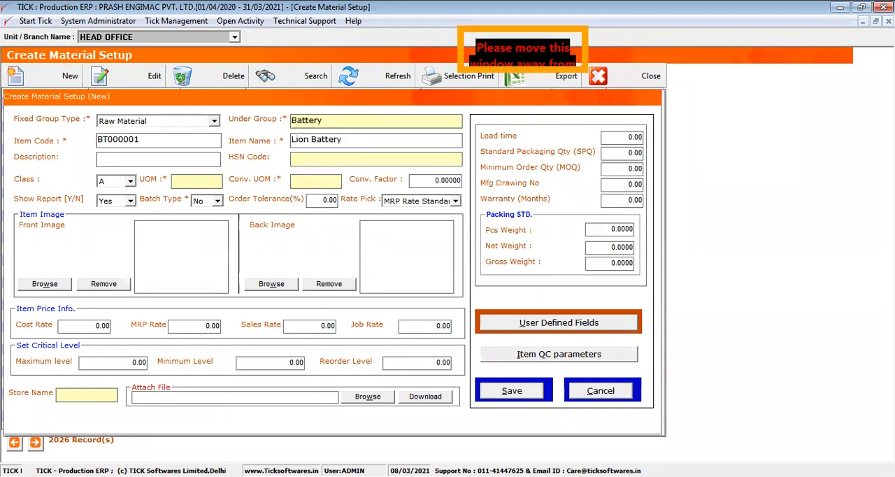
{"action": "type", "text": " 2000Mah"}
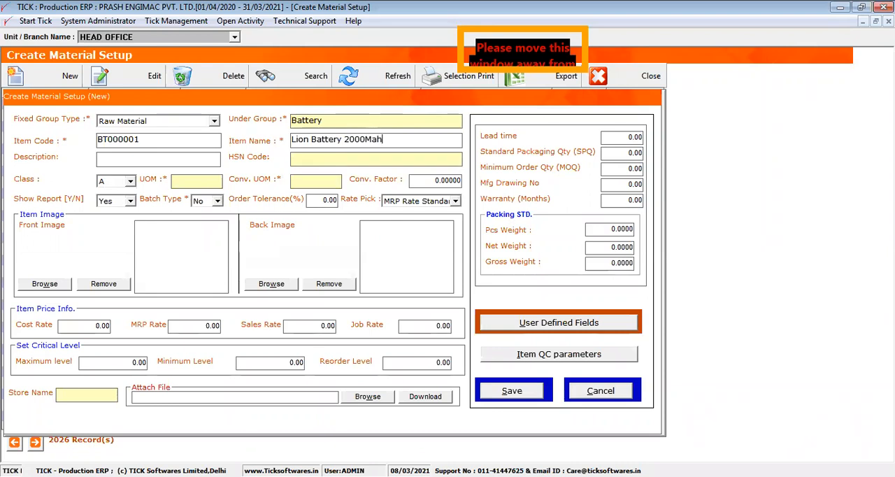
- Assign HSN code 887289 to the Lion Battery 2000Mah item
{"action": "left_click", "coordinate": [321, 155]}
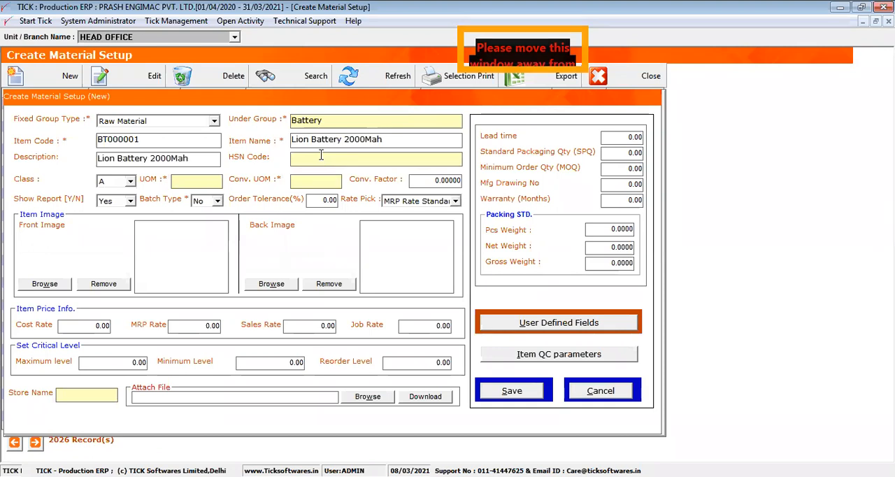
{"action": "double_click", "coordinate": [321, 156]}
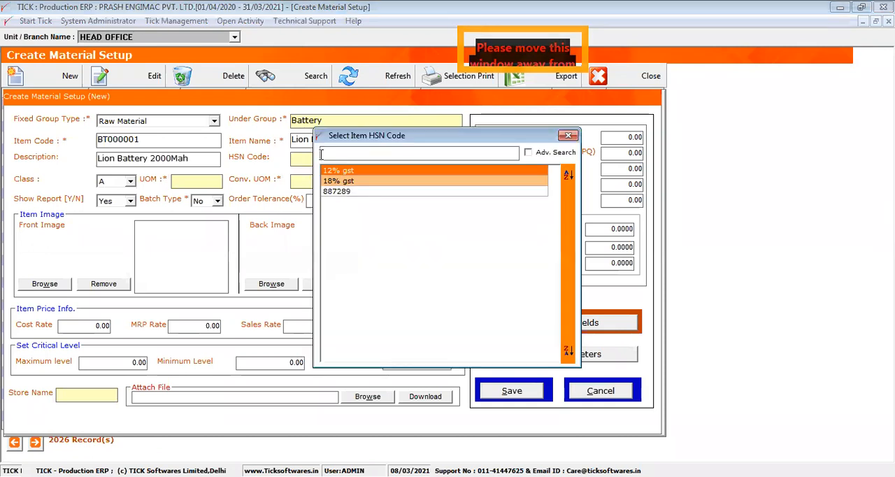
{"action": "double_click", "coordinate": [339, 192]}
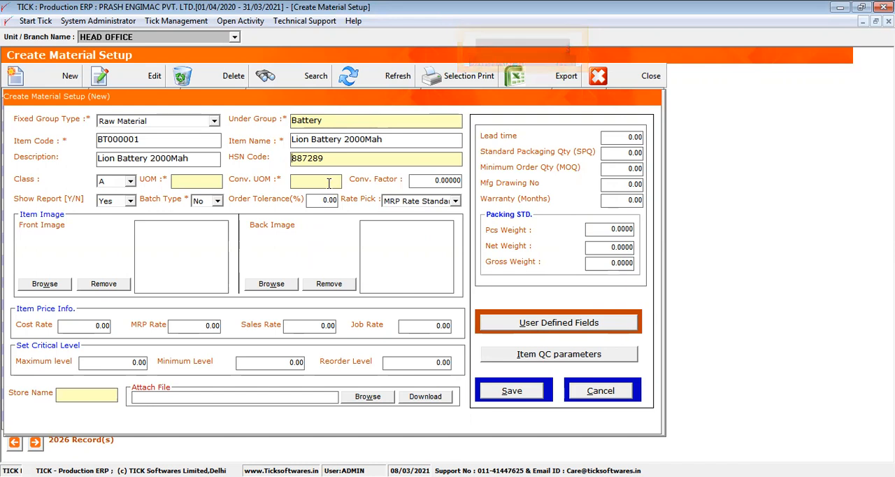
- Set the Lion Battery 2000Mah item's unit of measure to Number
{"action": "left_click", "coordinate": [205, 180]}
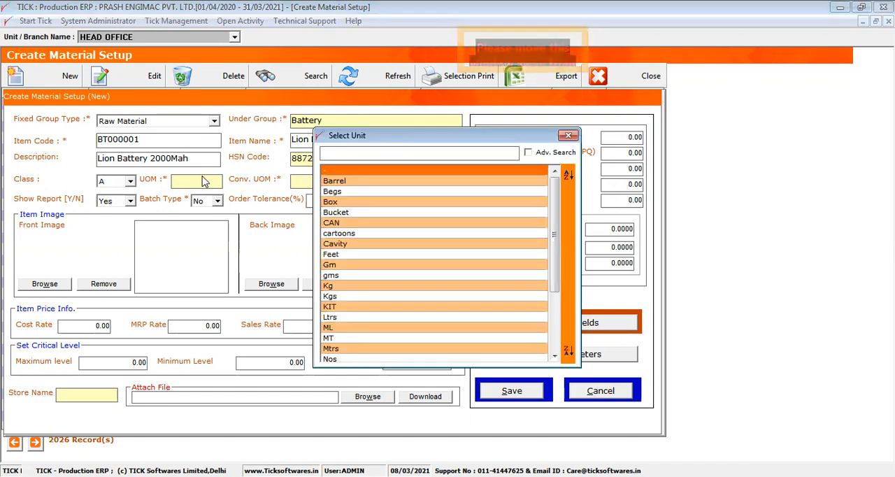
{"action": "type", "text": "num"}
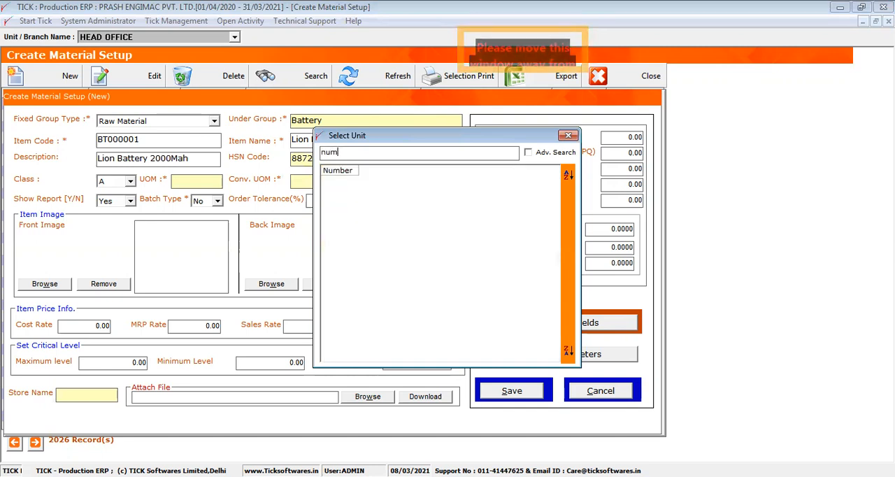
{"action": "double_click", "coordinate": [336, 170]}
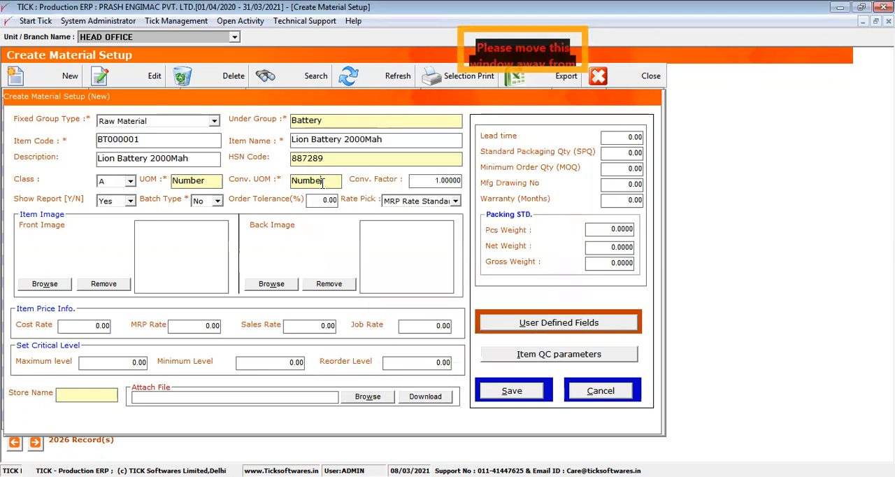
- Change the item's conversion unit to Kgs and set the conversion factor to 0.2
{"action": "left_click_drag", "start_coordinate": [332, 180], "coordinate": [280, 179]}
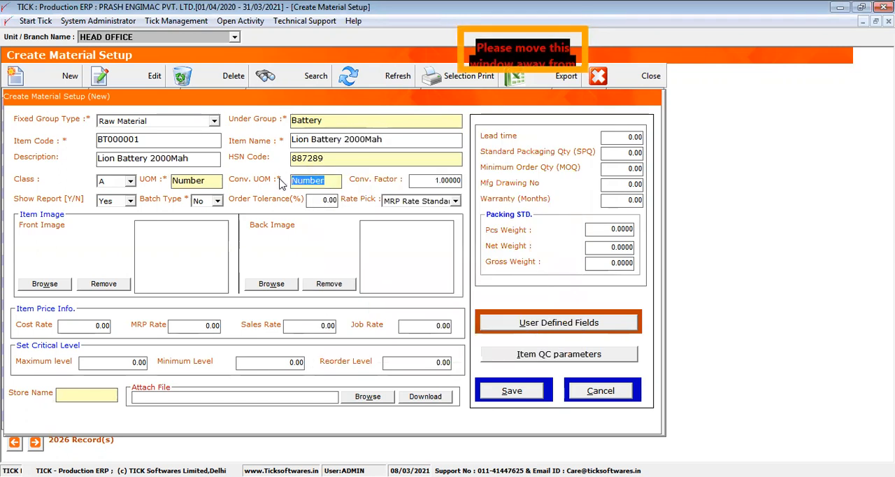
{"action": "key", "text": "BackSpace"}
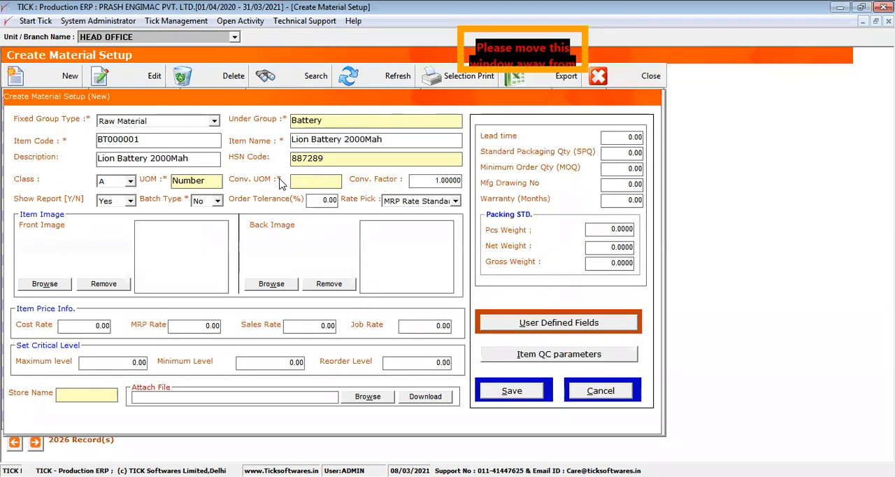
{"action": "key", "text": "Return"}
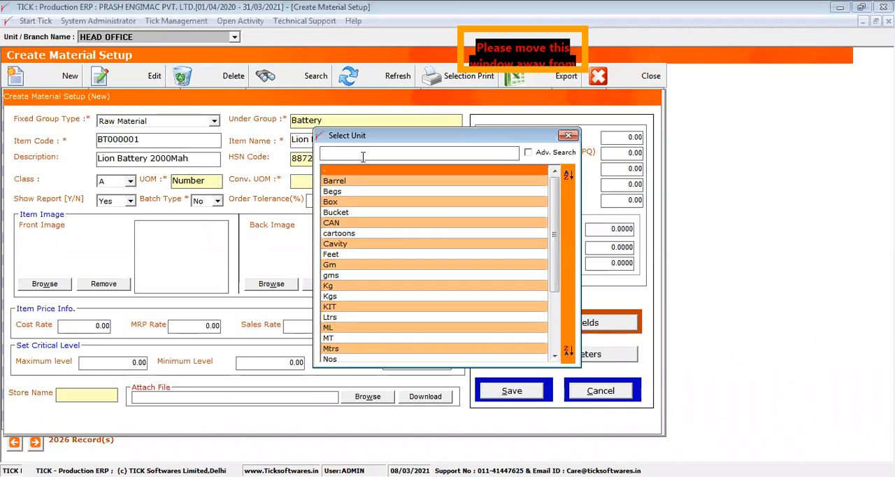
{"action": "type", "text": "kgs"}
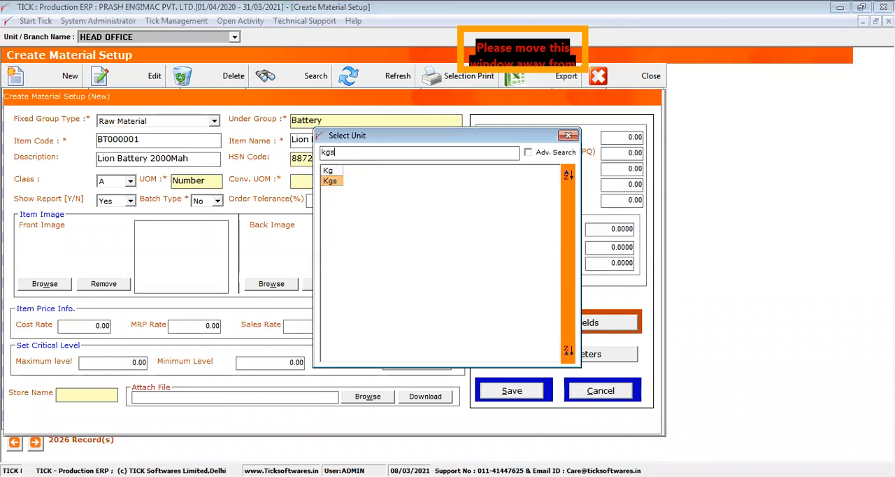
{"action": "double_click", "coordinate": [340, 173]}
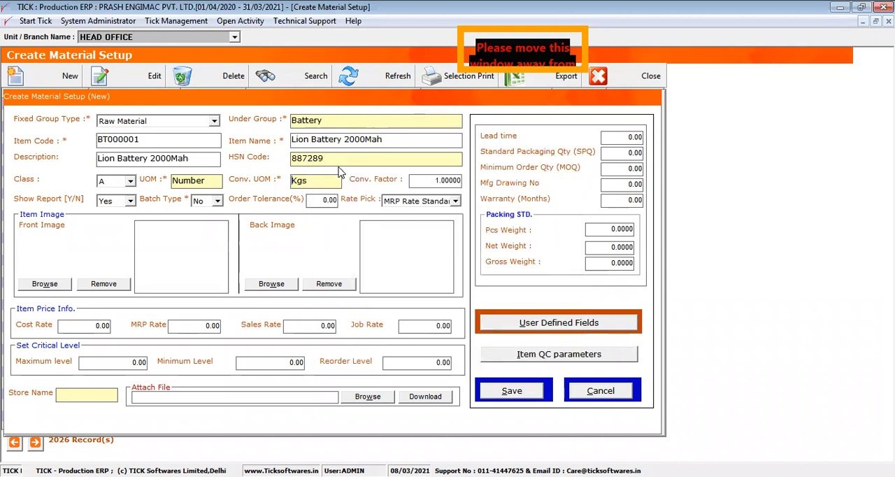
{"action": "left_click_drag", "start_coordinate": [416, 182], "coordinate": [442, 186]}
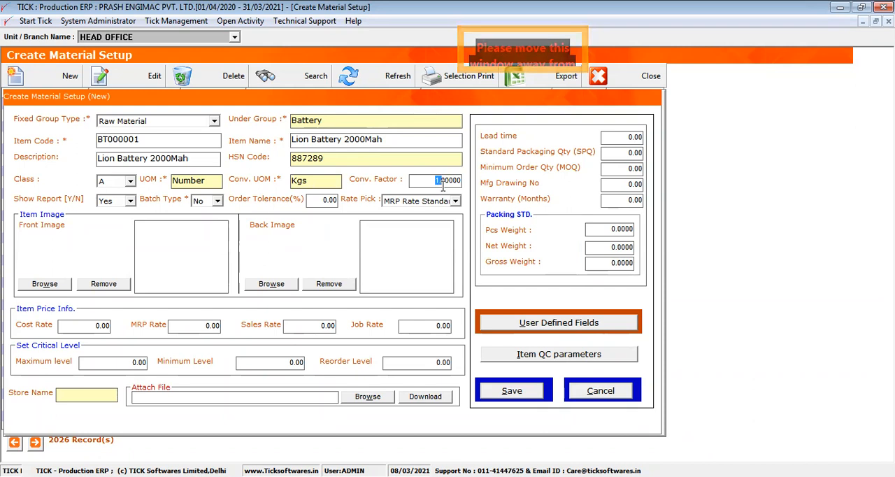
{"action": "type", "text": "0."}
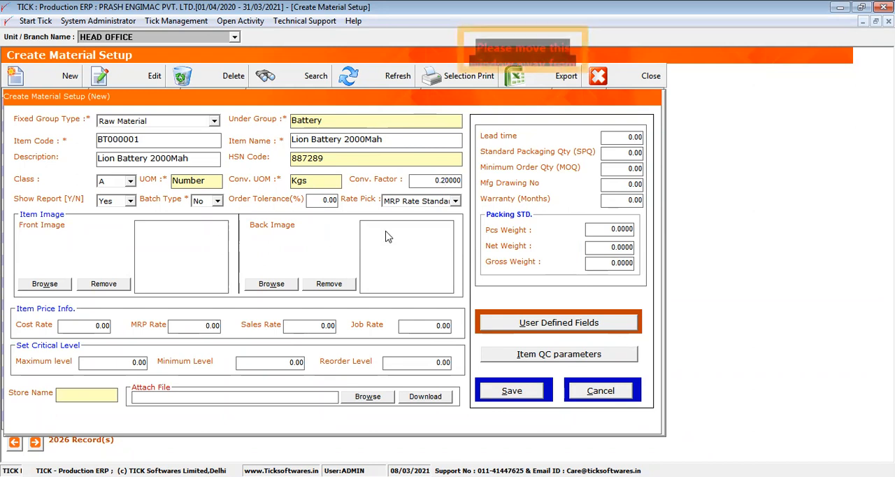
- Load the picture named insert from the Pictures library as the item's front image
{"action": "left_click", "coordinate": [62, 284]}
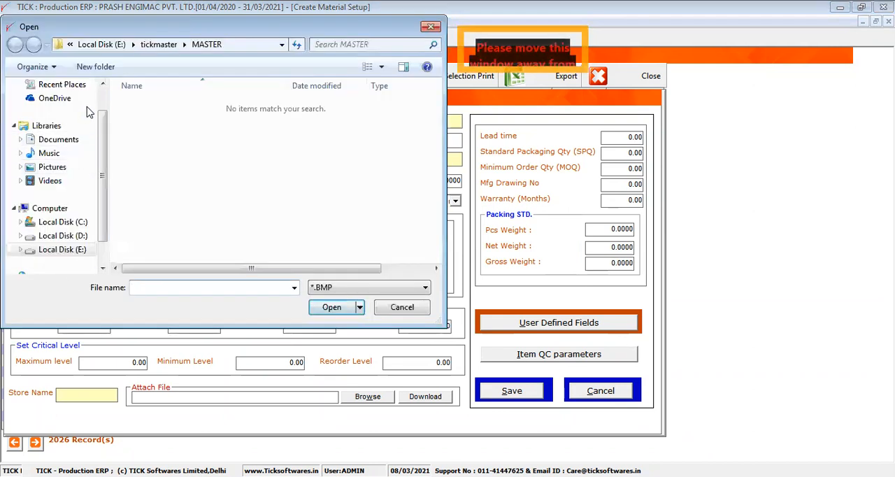
{"action": "left_click", "coordinate": [63, 200]}
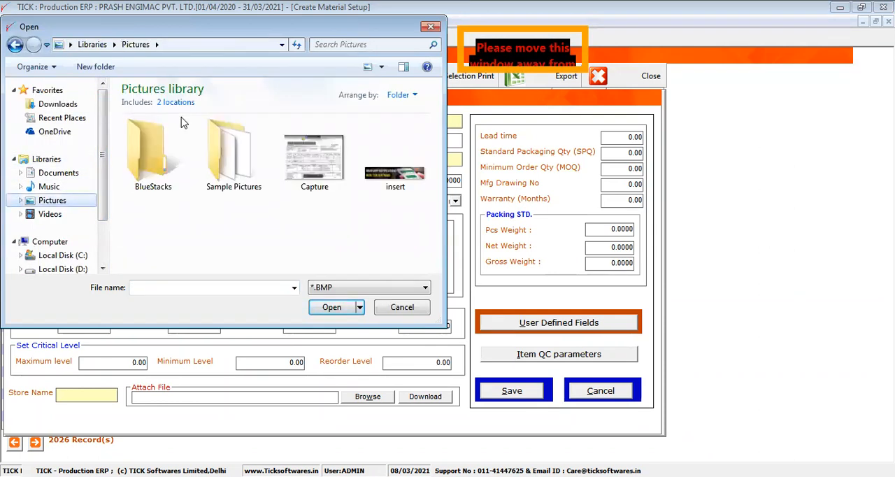
{"action": "double_click", "coordinate": [389, 170]}
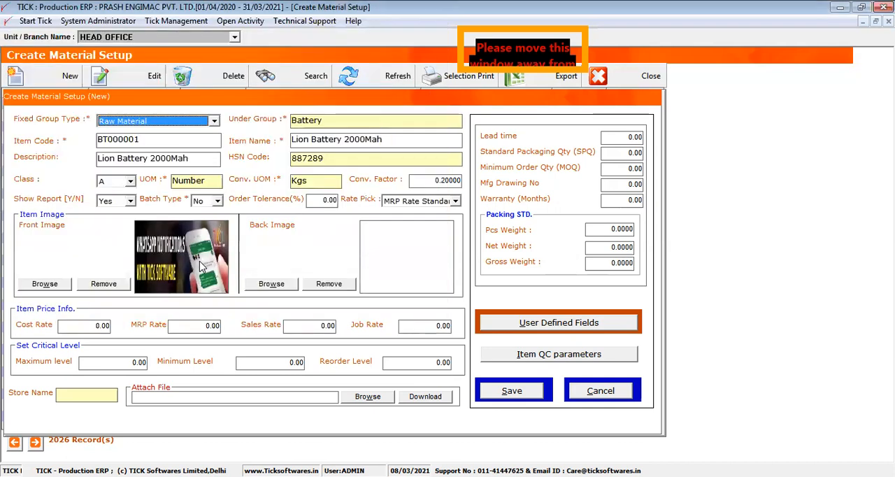
- Set the battery item's cost rate to 89
{"action": "left_click", "coordinate": [91, 324]}
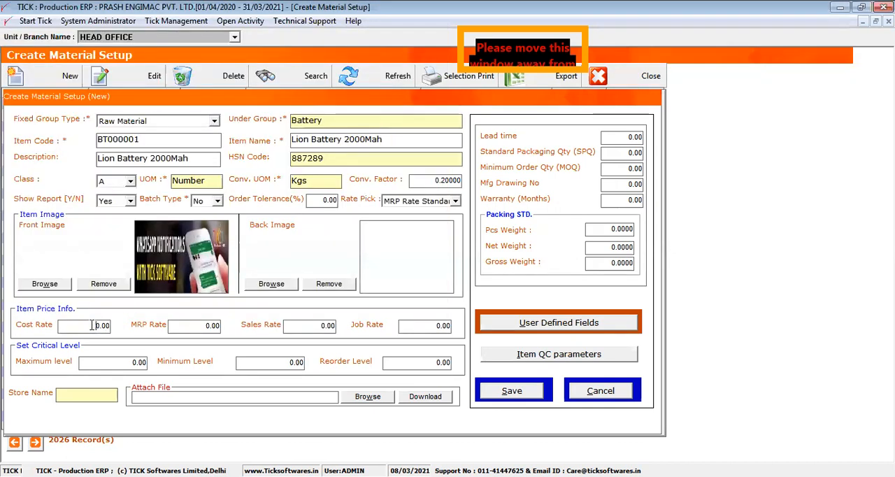
{"action": "left_click_drag", "start_coordinate": [123, 325], "coordinate": [90, 327]}
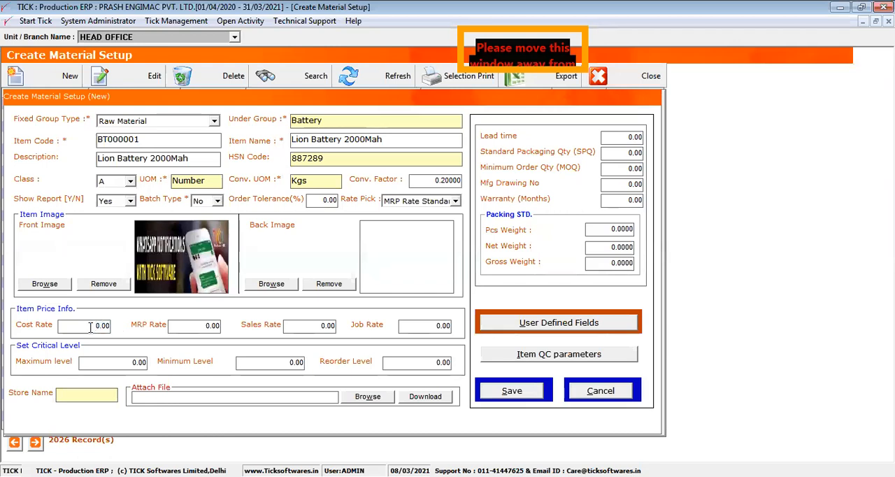
{"action": "type", "text": "89"}
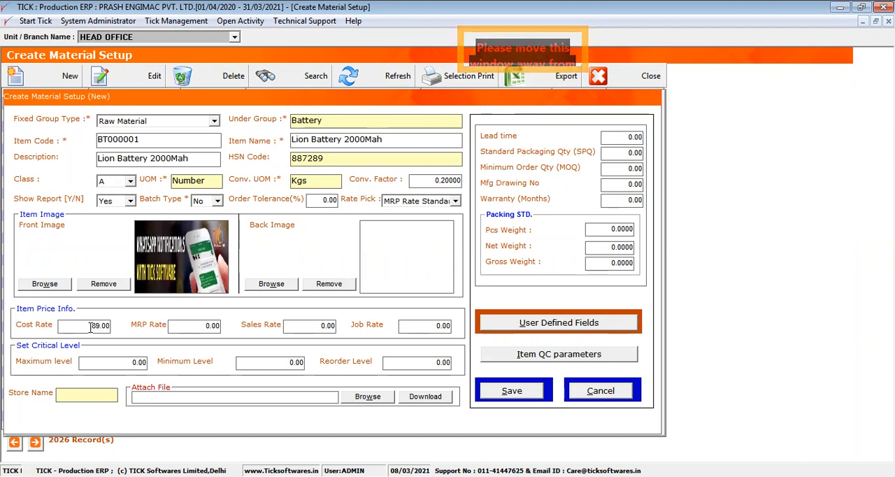
{"action": "left_click_drag", "start_coordinate": [90, 326], "coordinate": [115, 327]}
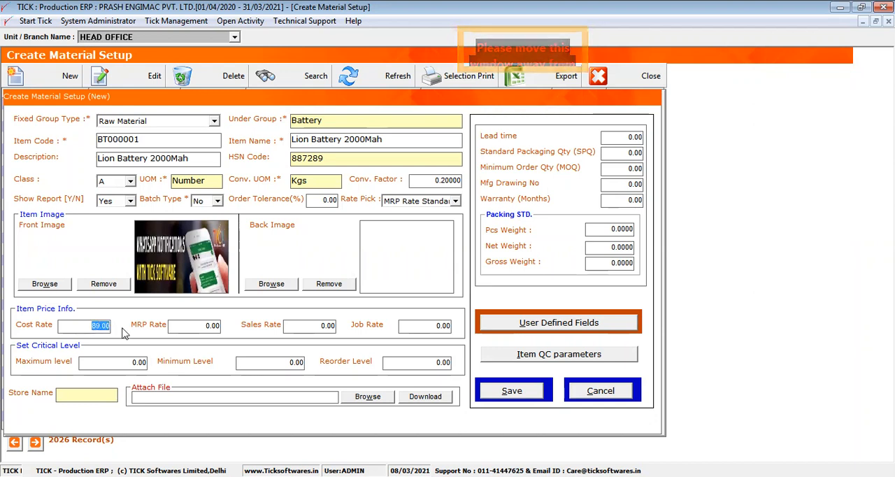
{"action": "left_click_drag", "start_coordinate": [187, 327], "coordinate": [225, 329]}
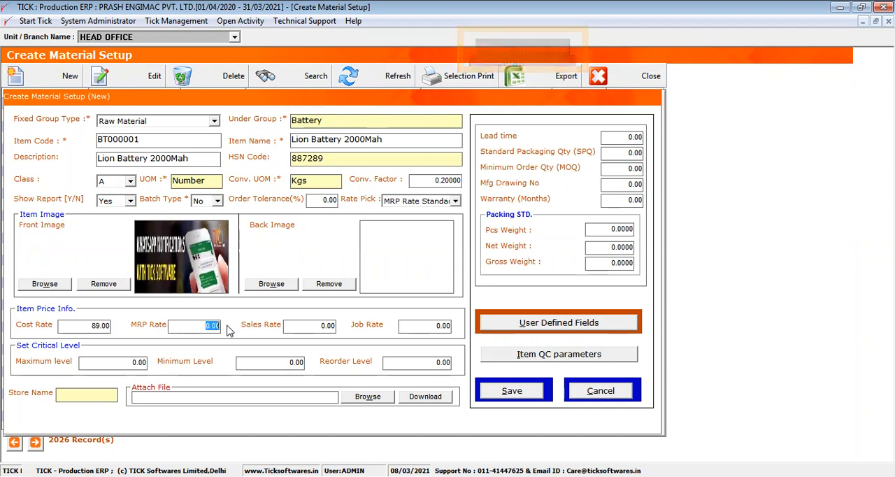
{"action": "left_click_drag", "start_coordinate": [307, 325], "coordinate": [337, 327]}
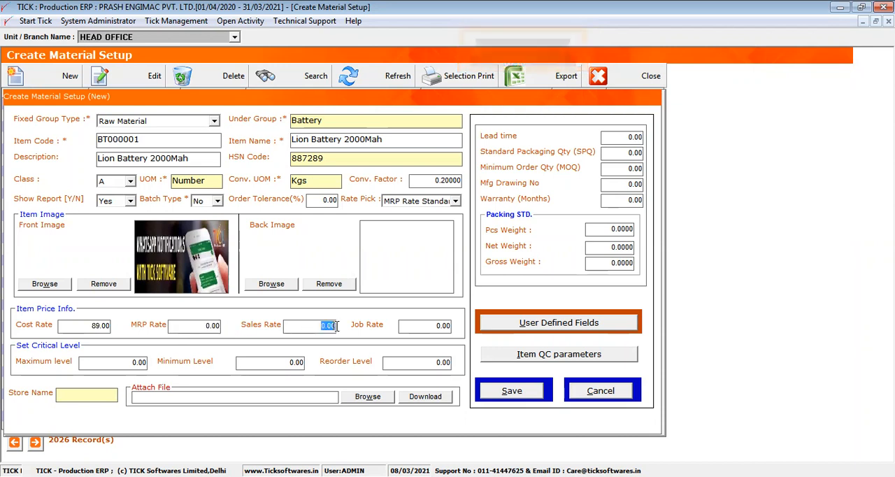
{"action": "left_click", "coordinate": [438, 327]}
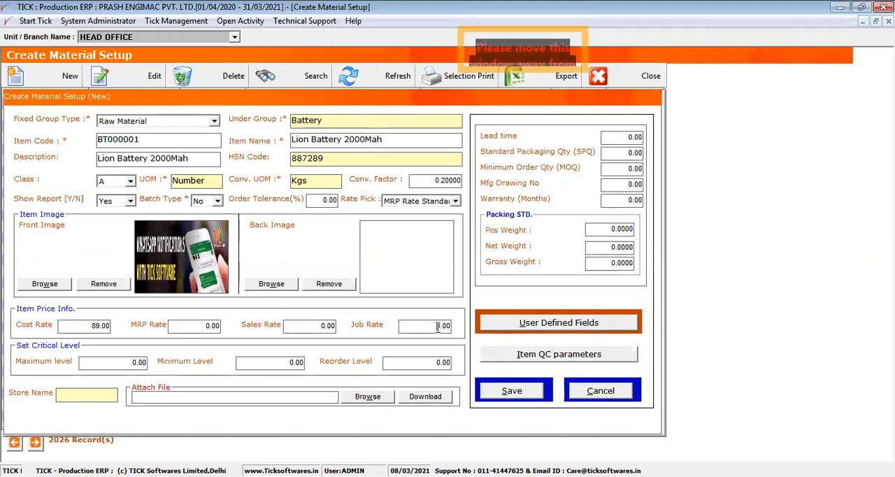
{"action": "key", "text": "Tab"}
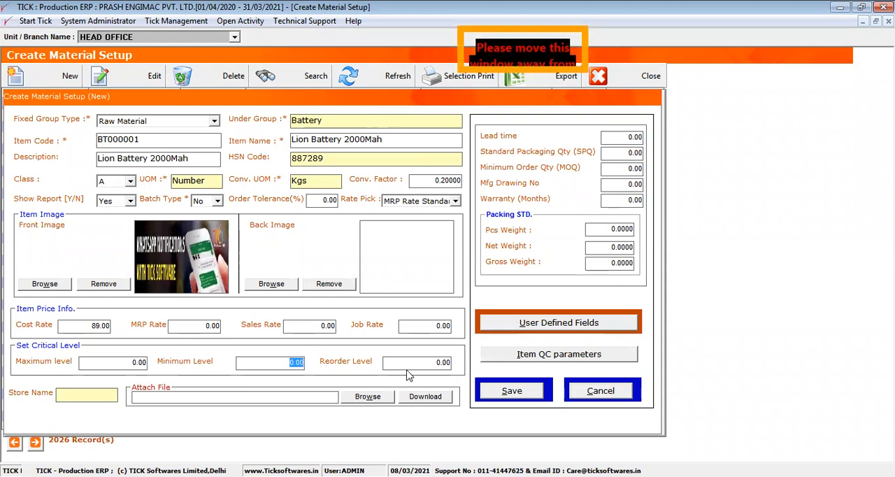
{"action": "left_click", "coordinate": [428, 362]}
- Set the item's critical stock levels to maximum 200, minimum 20 and reorder 50
{"action": "left_click", "coordinate": [123, 363]}
{"action": "type", "text": "200"}
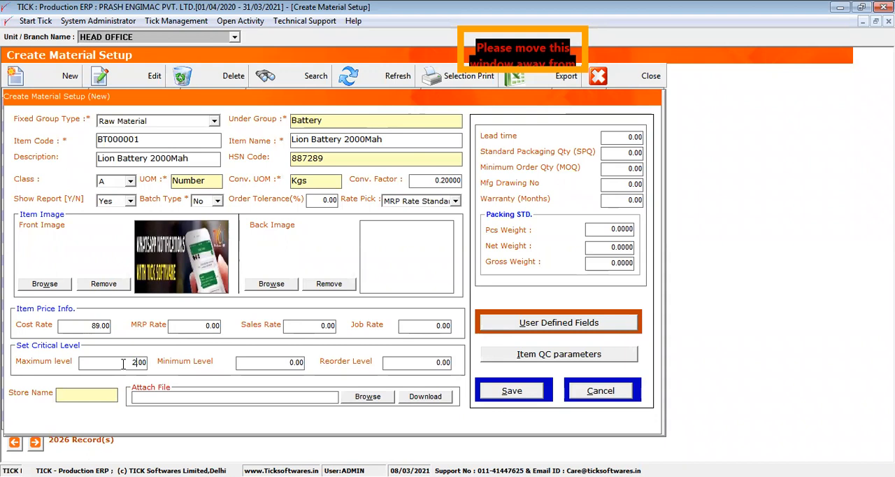
{"action": "left_click", "coordinate": [272, 363]}
{"action": "type", "text": "2"}
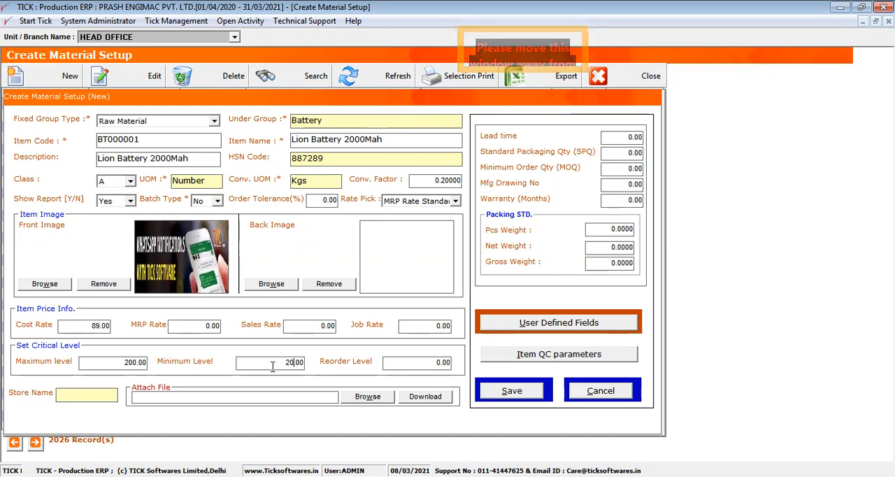
{"action": "left_click", "coordinate": [410, 362]}
{"action": "type", "text": "50"}
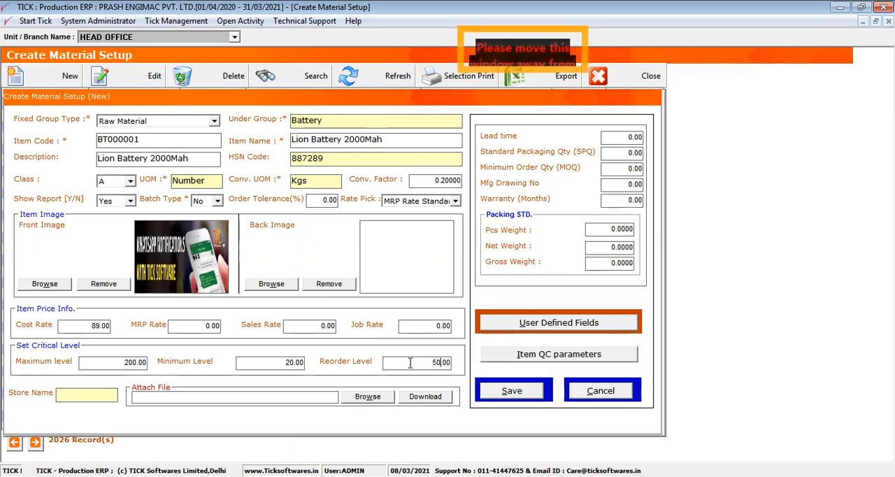
- Define the item's QC parameters as Voltage, Current, Resistance and Visual Check
{"action": "left_click", "coordinate": [499, 356]}
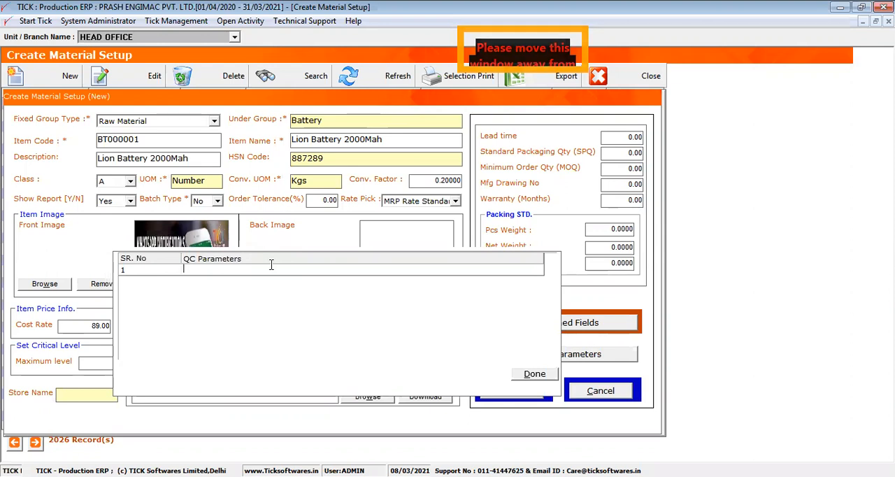
{"action": "type", "text": "Vo"}
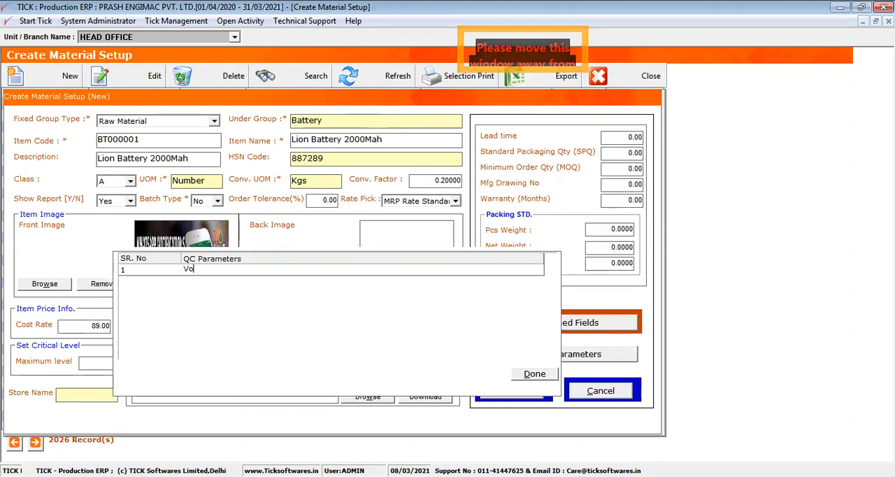
{"action": "type", "text": "ltage"}
{"action": "key", "text": "Return"}
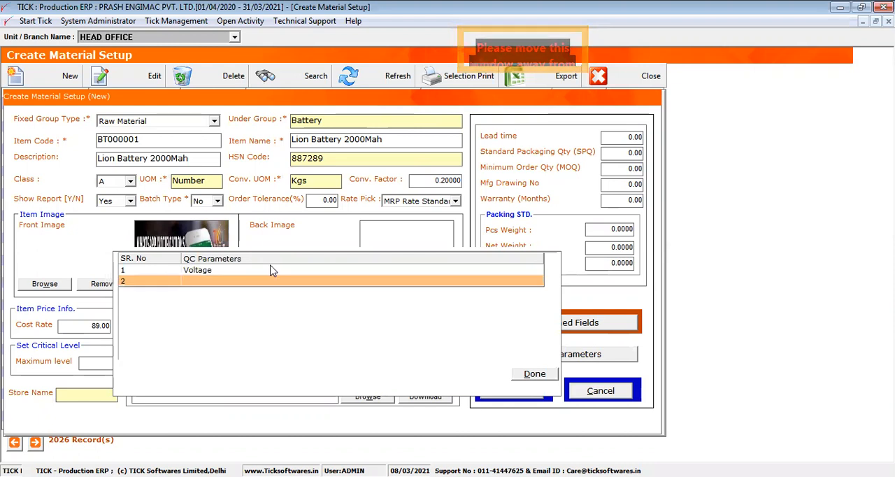
{"action": "type", "text": "Current"}
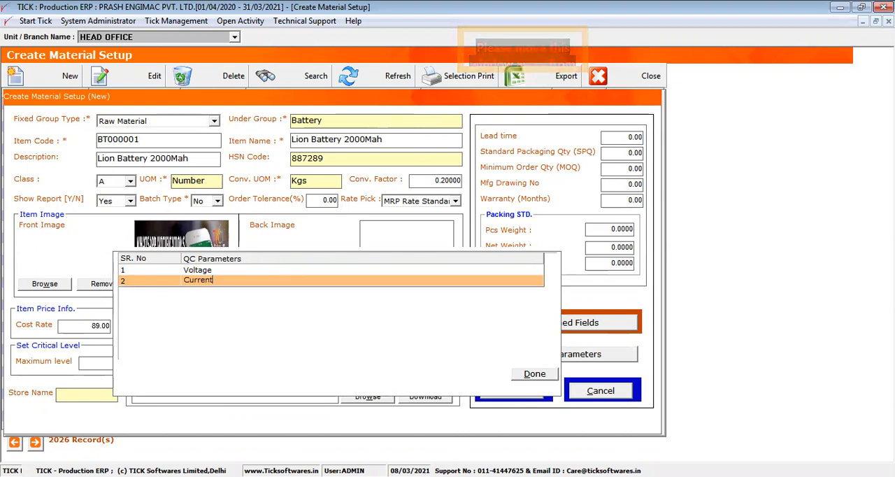
{"action": "key", "text": "Return"}
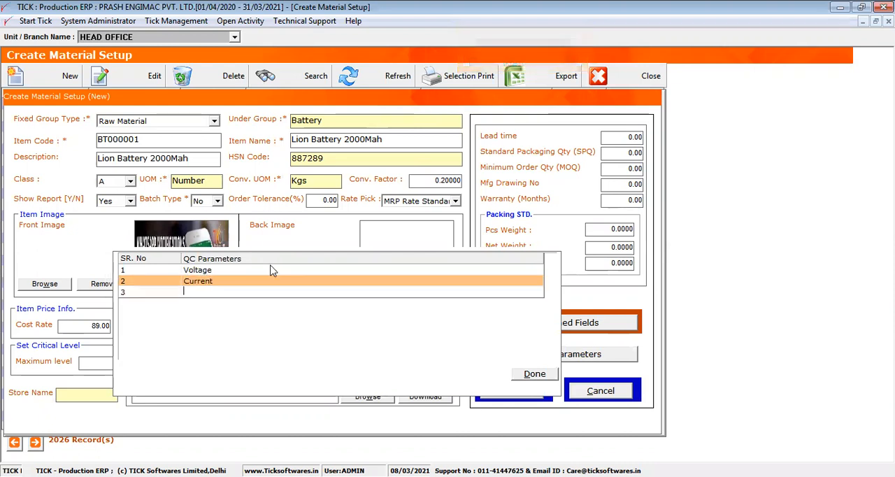
{"action": "type", "text": "Re"}
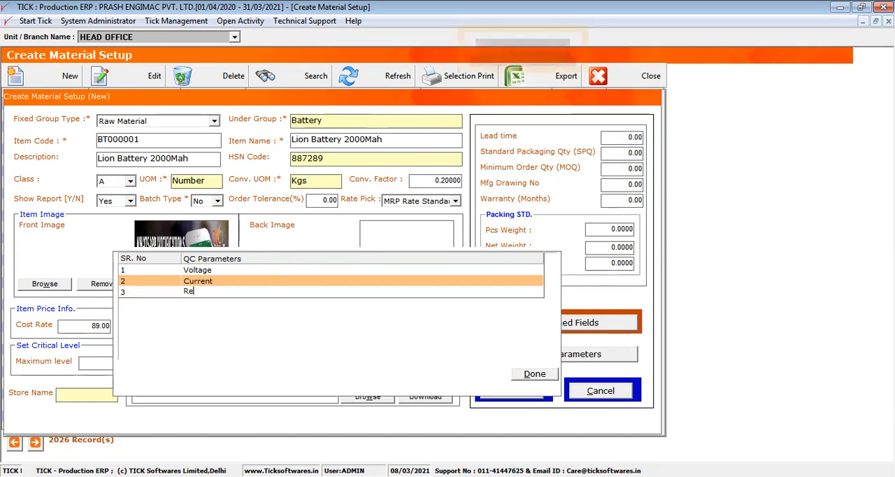
{"action": "type", "text": "sistance"}
{"action": "key", "text": "Return"}
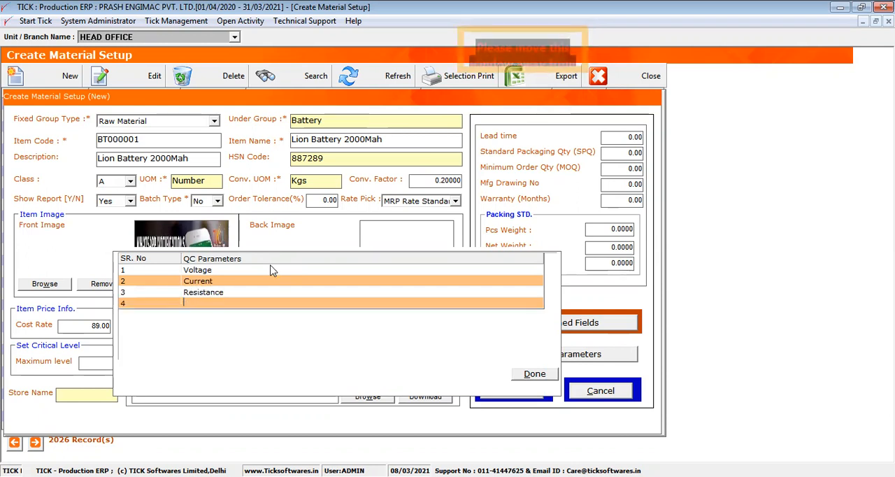
{"action": "type", "text": "Visual"}
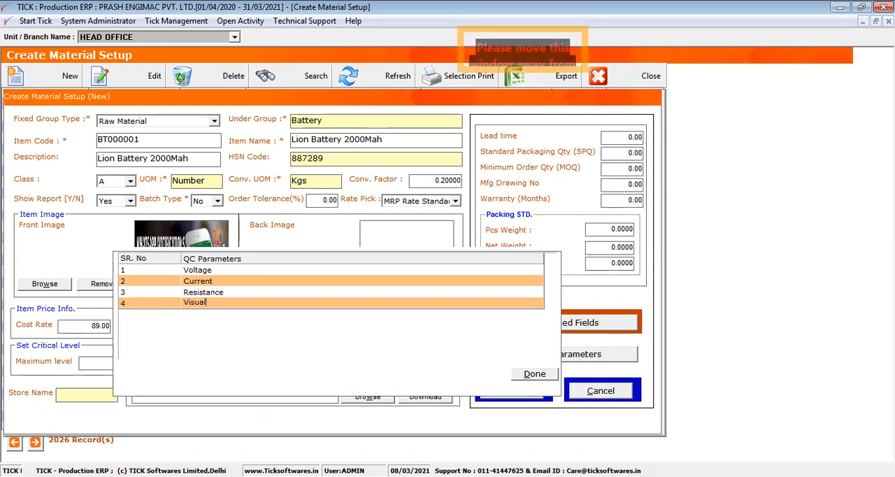
{"action": "type", "text": " Check"}
{"action": "key", "text": "Return"}
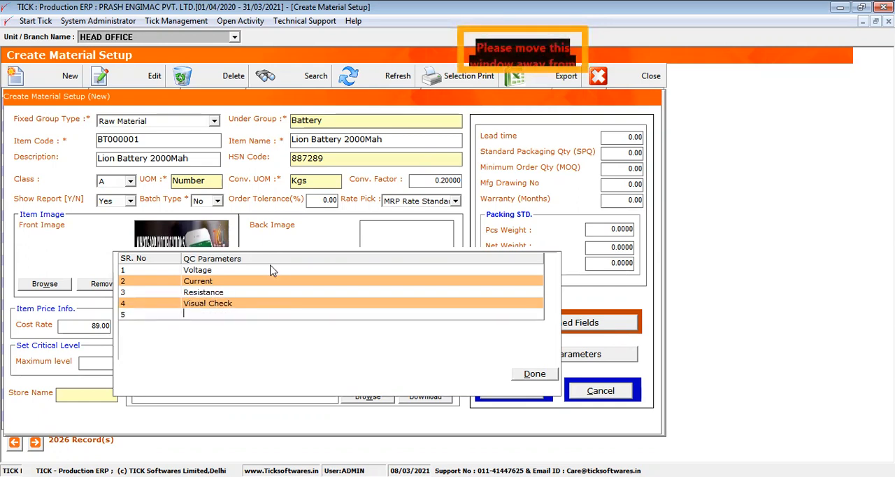
{"action": "left_click", "coordinate": [527, 374]}
- Save the new Lion Battery 2000Mah material record and return to the material list
{"action": "left_click", "coordinate": [523, 389]}
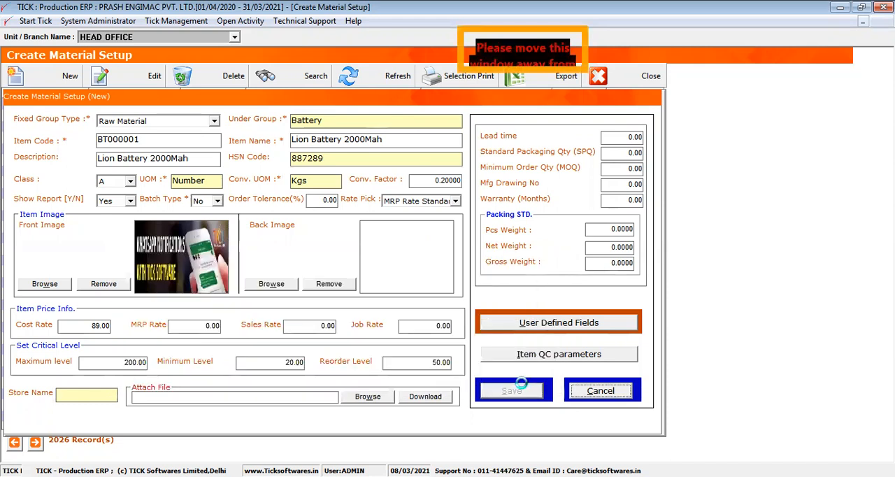
{"action": "key", "text": "Return"}
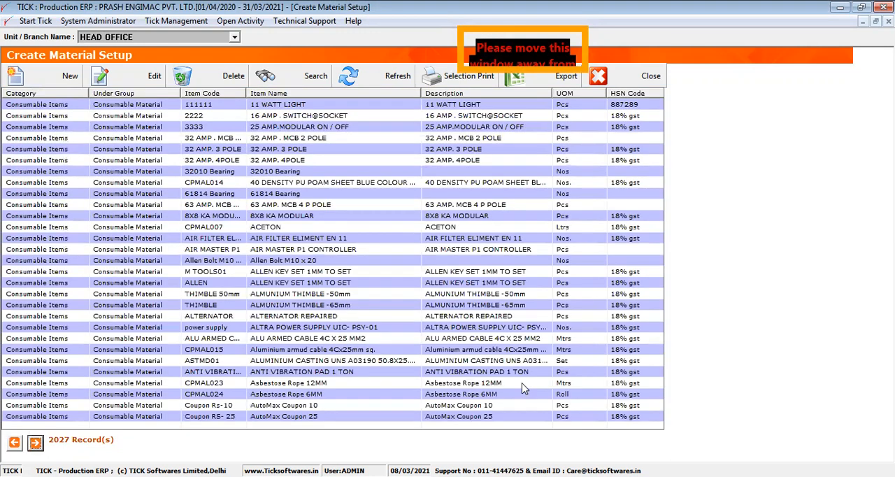
{"action": "left_click", "coordinate": [341, 138]}
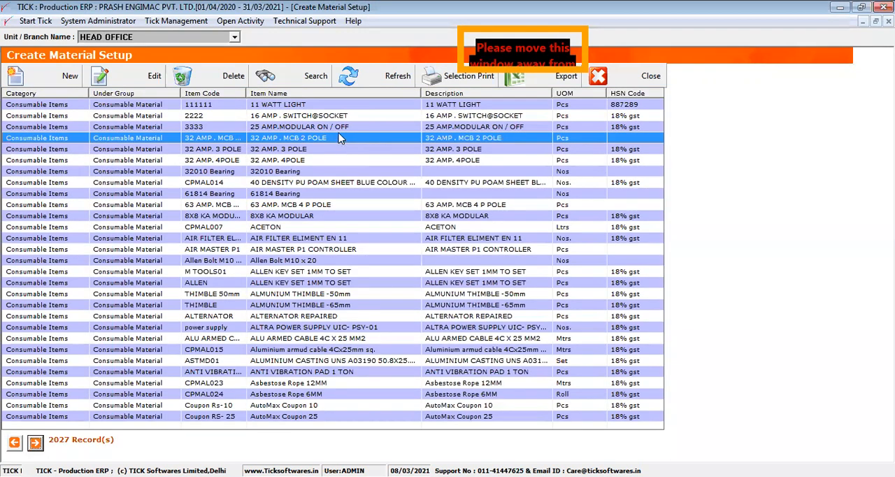
- Search the material list for "lion" and pick the Lion Battery 2000Mah item
{"action": "left_click", "coordinate": [309, 78]}
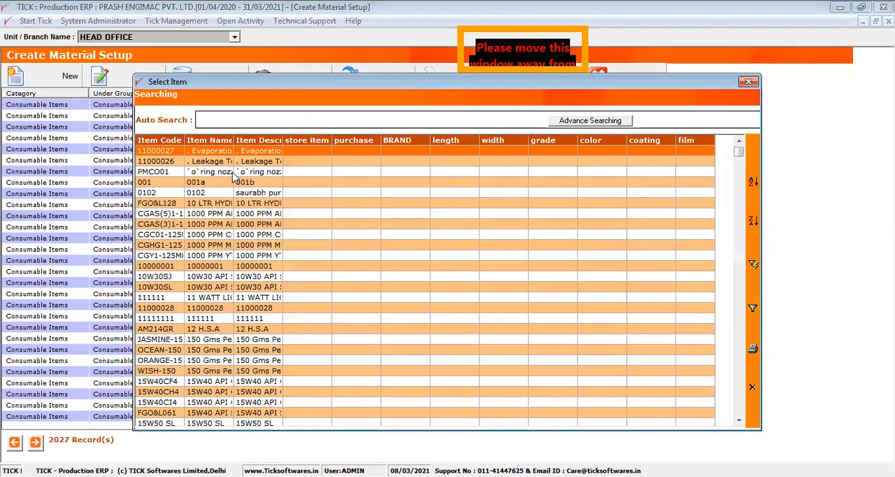
{"action": "left_click", "coordinate": [221, 184]}
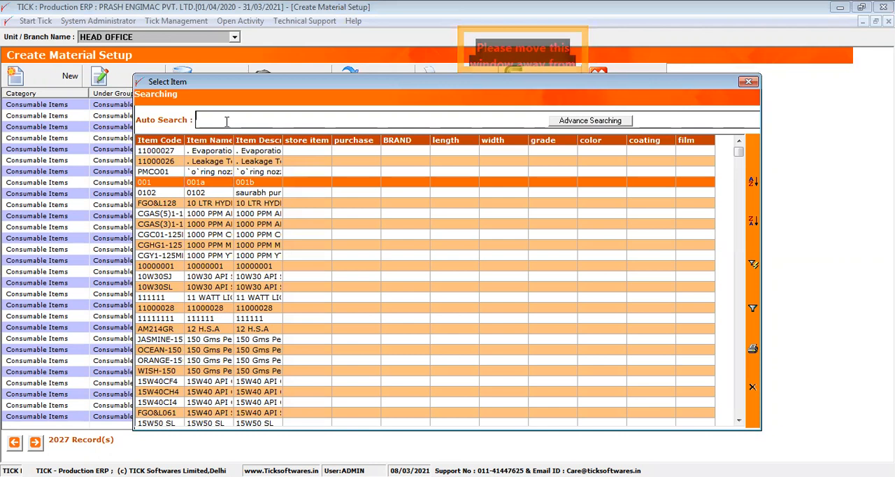
{"action": "type", "text": "11"}
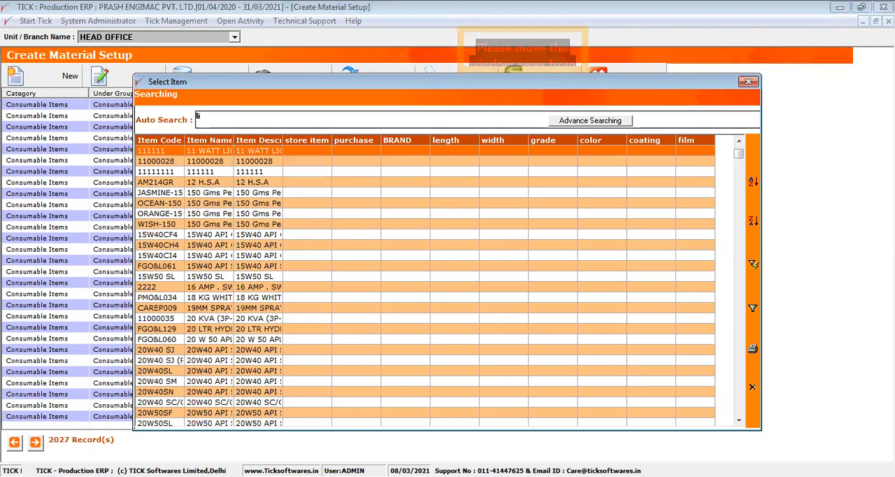
{"action": "type", "text": "on"}
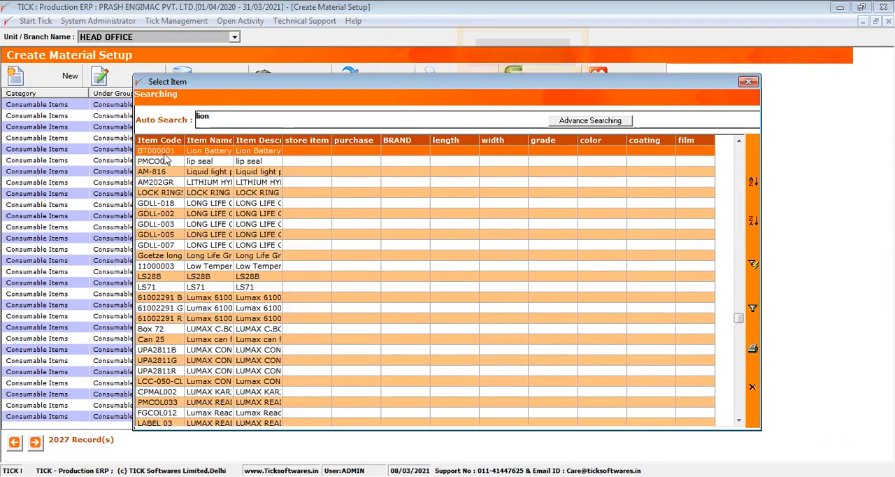
{"action": "double_click", "coordinate": [168, 158]}
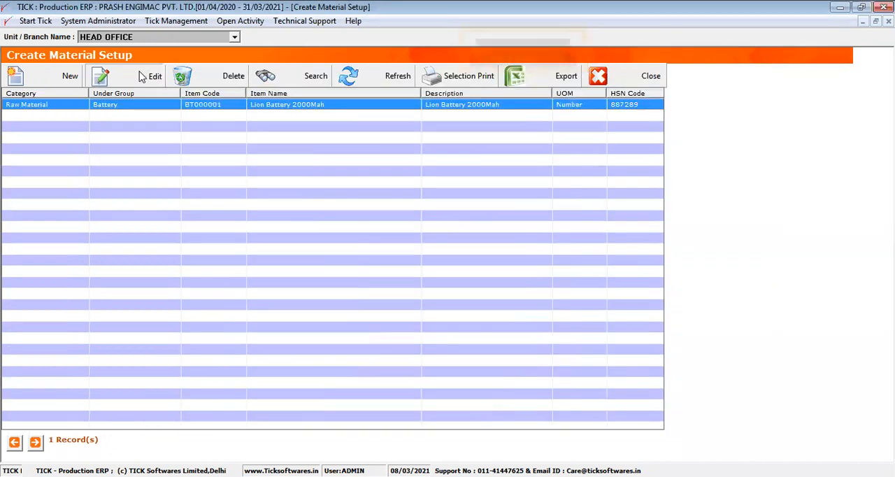
- Open the Lion Battery 2000Mah record and review its item code, HSN code, UOM, cost rate and minimum level
{"action": "left_click", "coordinate": [142, 75]}
{"action": "left_click_drag", "start_coordinate": [193, 139], "coordinate": [97, 155]}
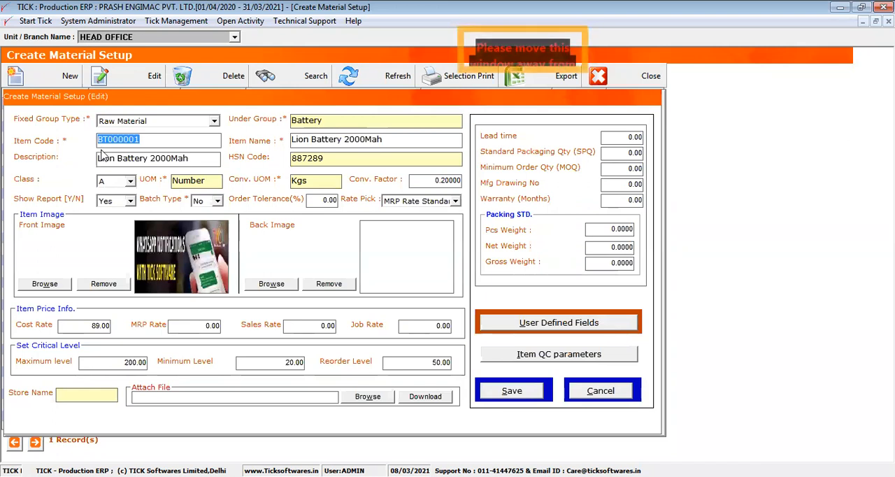
{"action": "left_click_drag", "start_coordinate": [329, 160], "coordinate": [285, 159]}
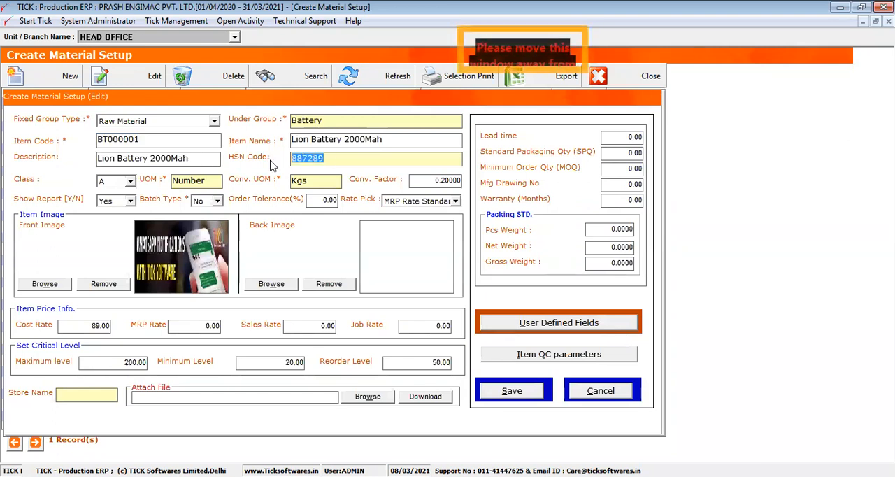
{"action": "left_click_drag", "start_coordinate": [209, 180], "coordinate": [184, 183]}
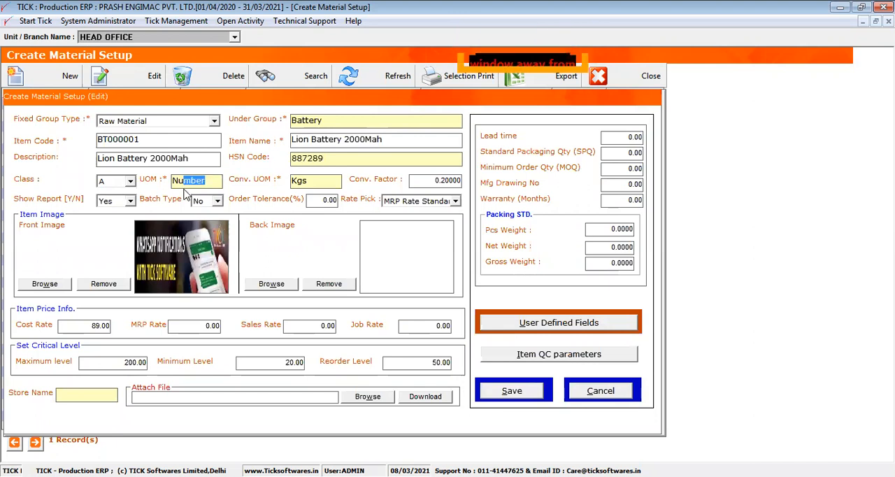
{"action": "left_click_drag", "start_coordinate": [77, 325], "coordinate": [155, 333]}
{"action": "left_click_drag", "start_coordinate": [266, 362], "coordinate": [307, 372]}
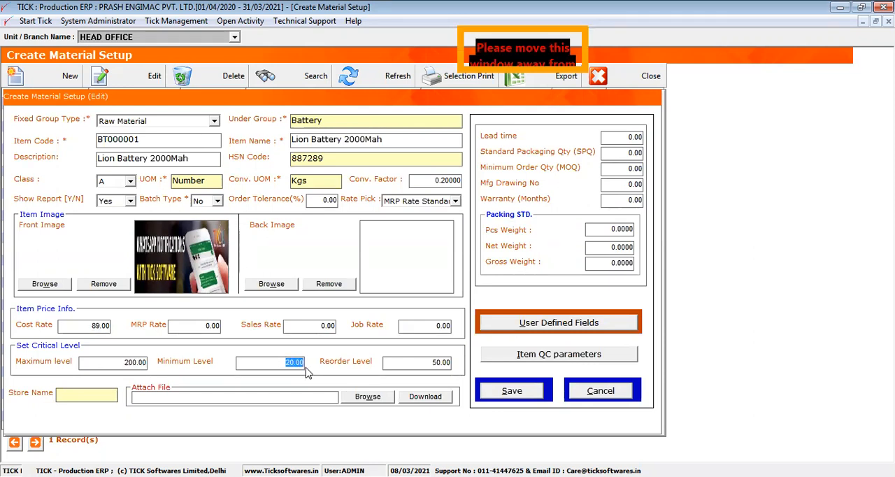
- Review the battery item's QC parameters, then cancel the record edit and close the material setup
{"action": "left_click", "coordinate": [524, 355]}
{"action": "left_click", "coordinate": [246, 260]}
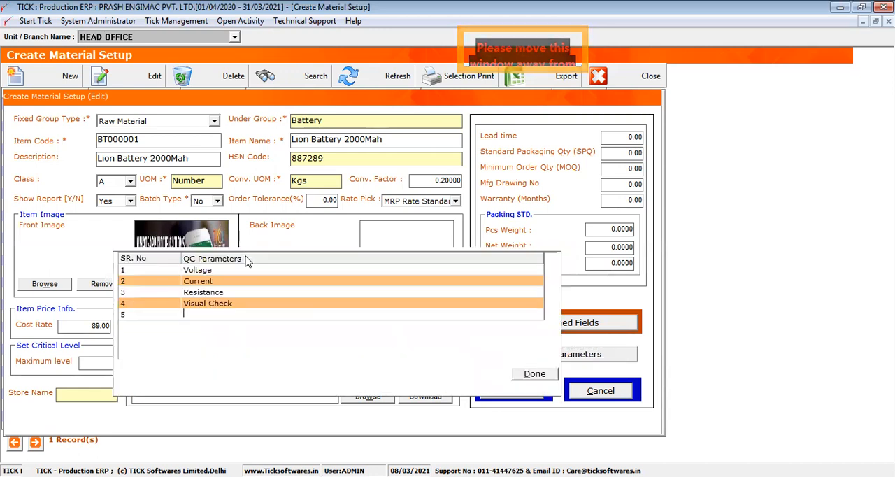
{"action": "left_click_drag", "start_coordinate": [180, 258], "coordinate": [161, 258]}
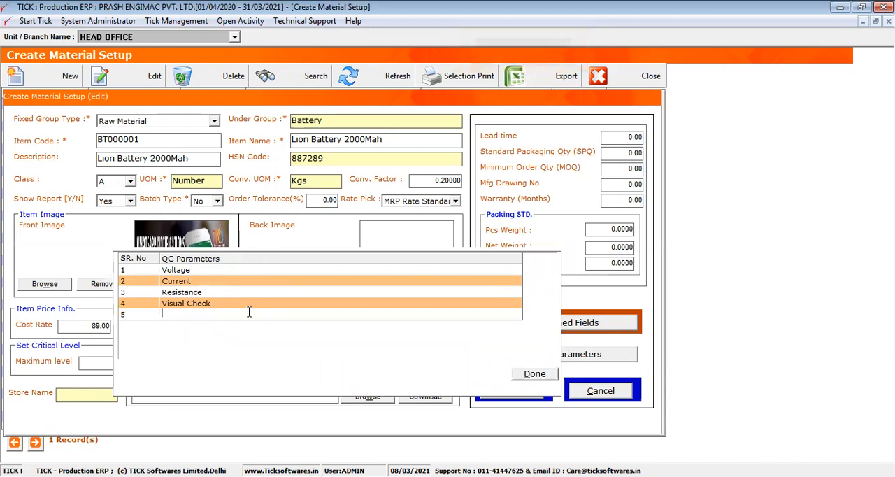
{"action": "left_click", "coordinate": [534, 373]}
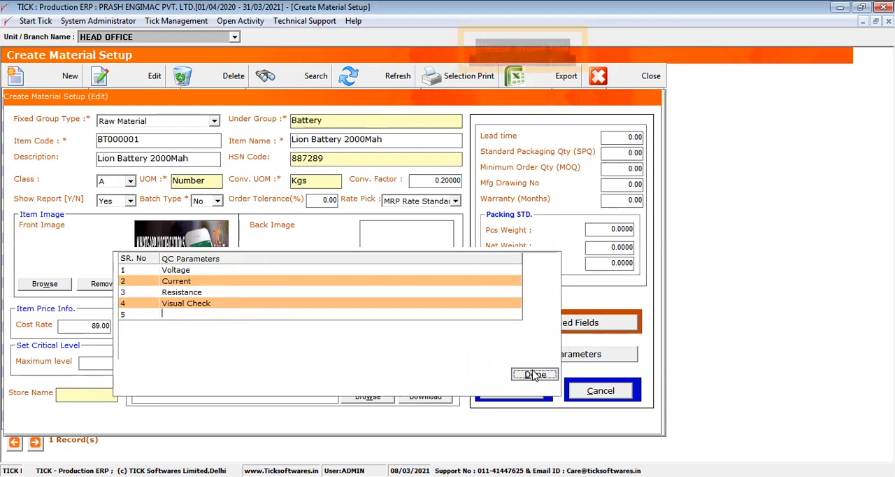
{"action": "left_click", "coordinate": [600, 390]}
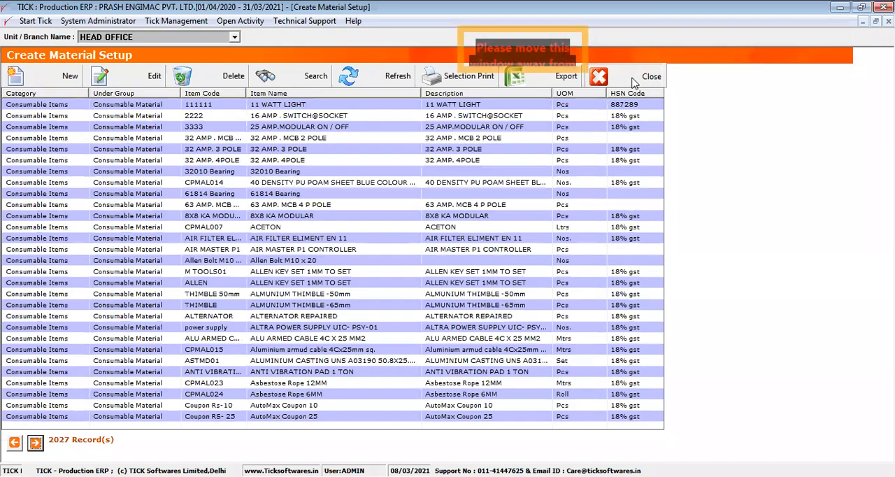
{"action": "left_click", "coordinate": [632, 81]}
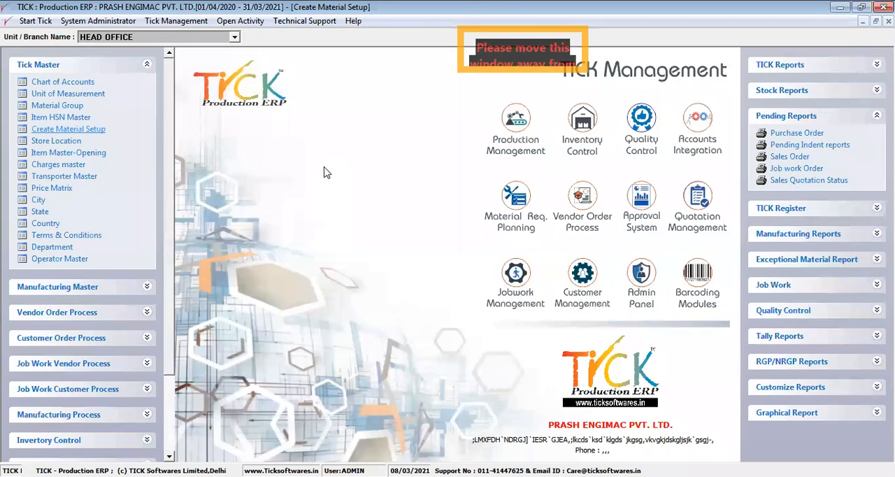
- Create a store location named "Raw M" and close the store location list
{"action": "left_click", "coordinate": [56, 140]}
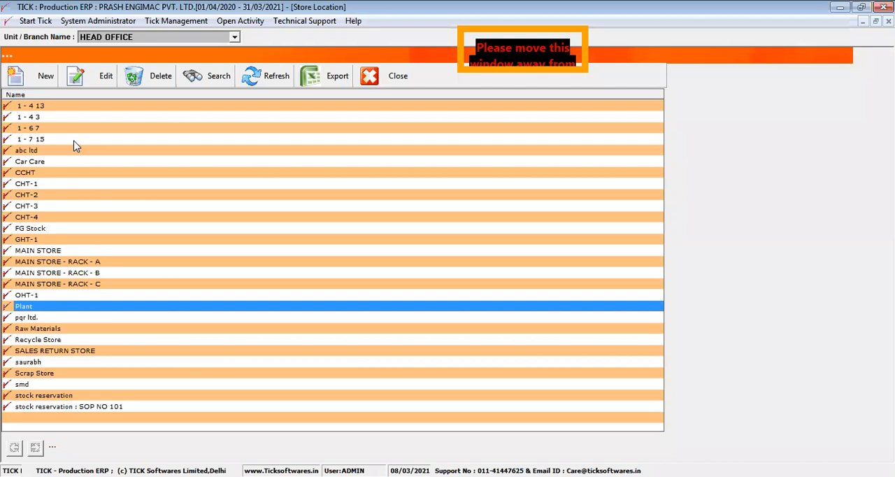
{"action": "left_click", "coordinate": [47, 81]}
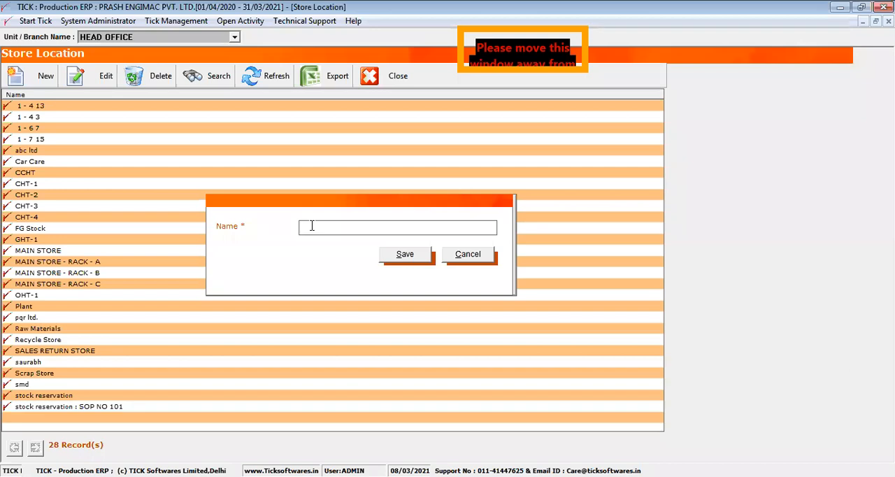
{"action": "type", "text": "Raw M"}
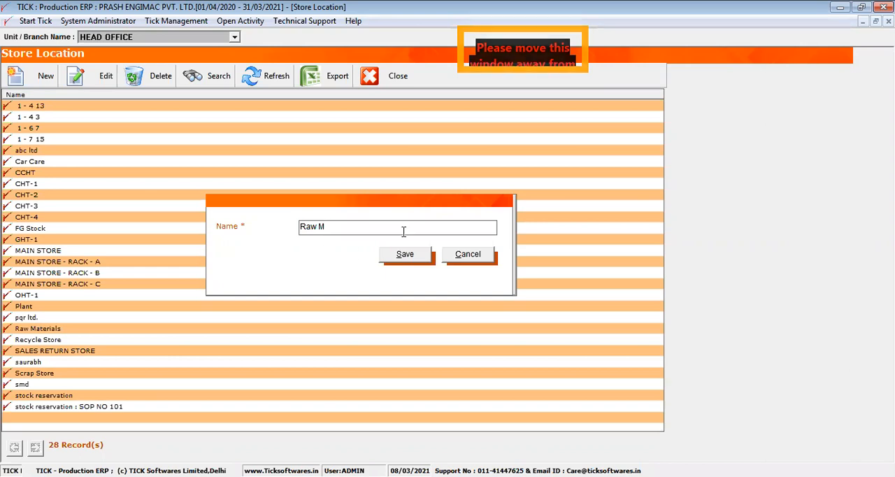
{"action": "left_click", "coordinate": [406, 255]}
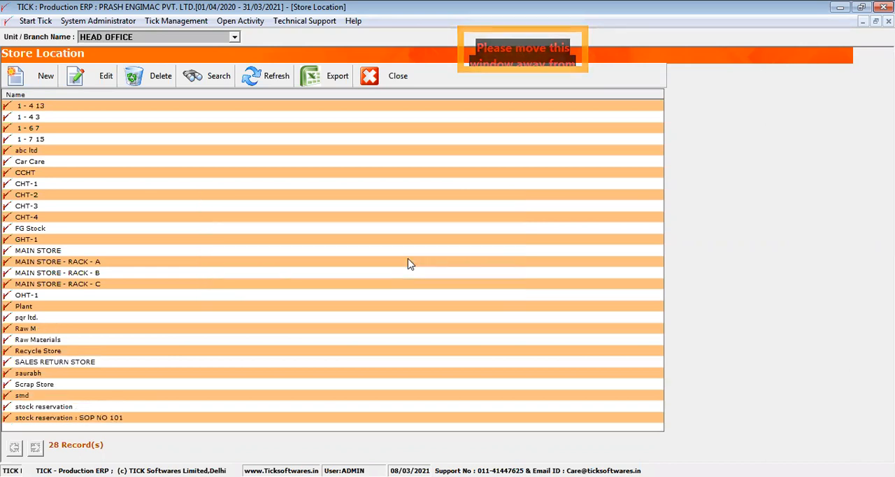
{"action": "left_click", "coordinate": [386, 76]}
{"action": "left_click", "coordinate": [439, 288]}
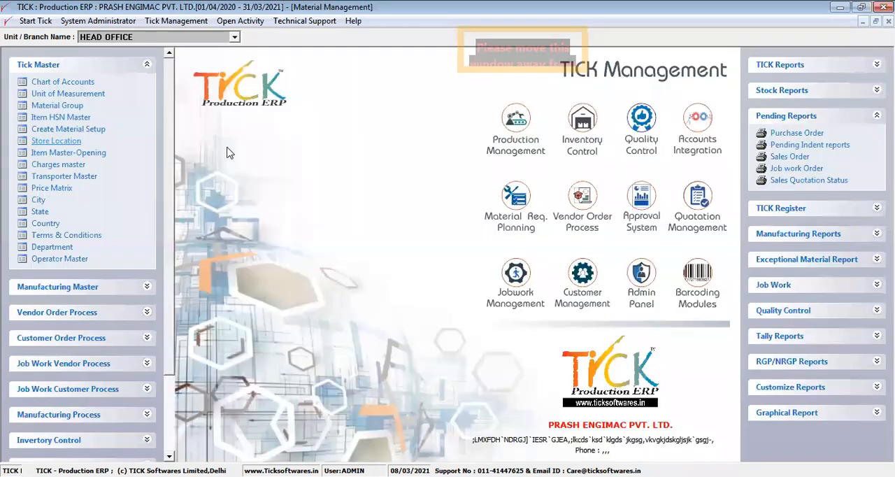
- Start a new Item Master-Opening entry and add Lion Battery 2000Mah (BT000001) as its first material
{"action": "left_click", "coordinate": [103, 156]}
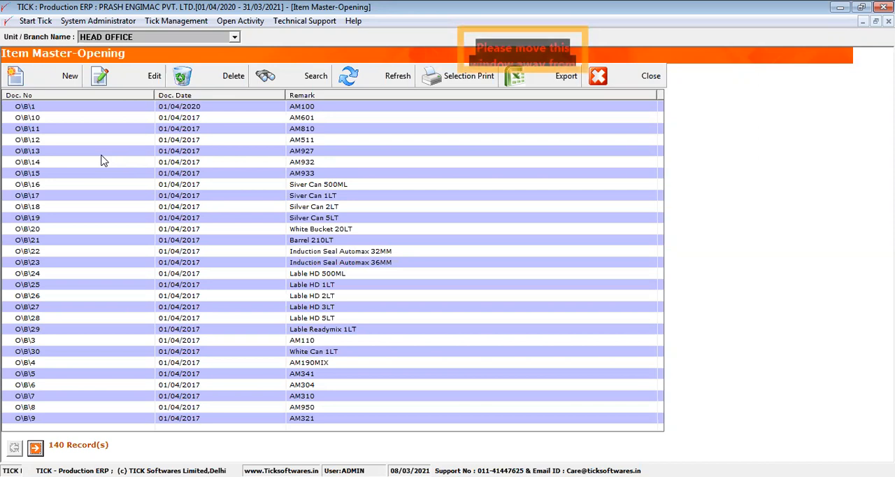
{"action": "left_click_drag", "start_coordinate": [155, 93], "coordinate": [88, 94]}
{"action": "left_click", "coordinate": [89, 106]}
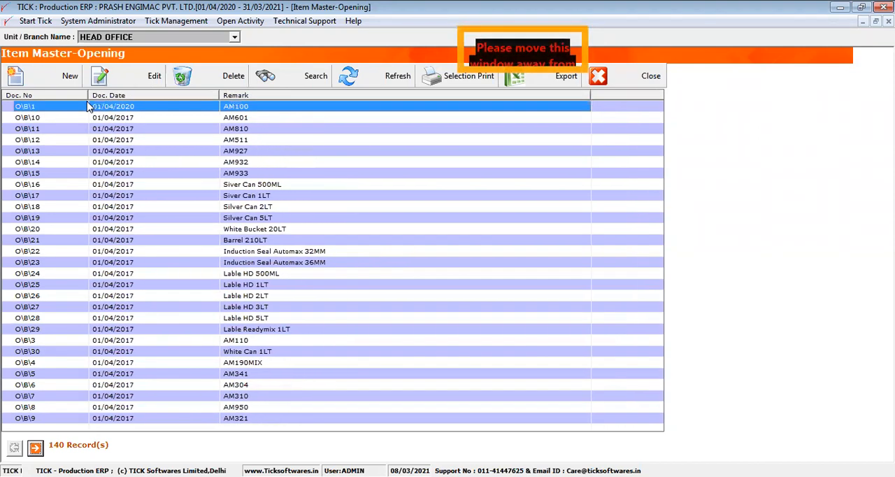
{"action": "left_click", "coordinate": [70, 82]}
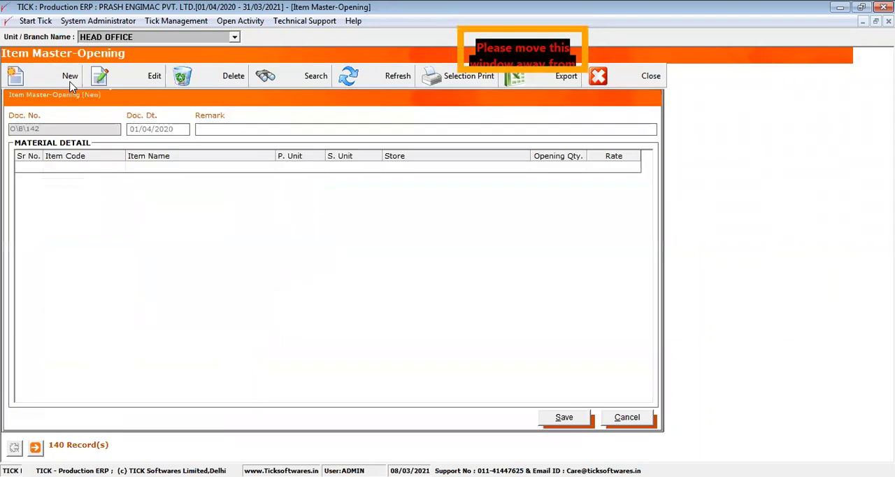
{"action": "left_click", "coordinate": [63, 175]}
{"action": "double_click", "coordinate": [63, 170]}
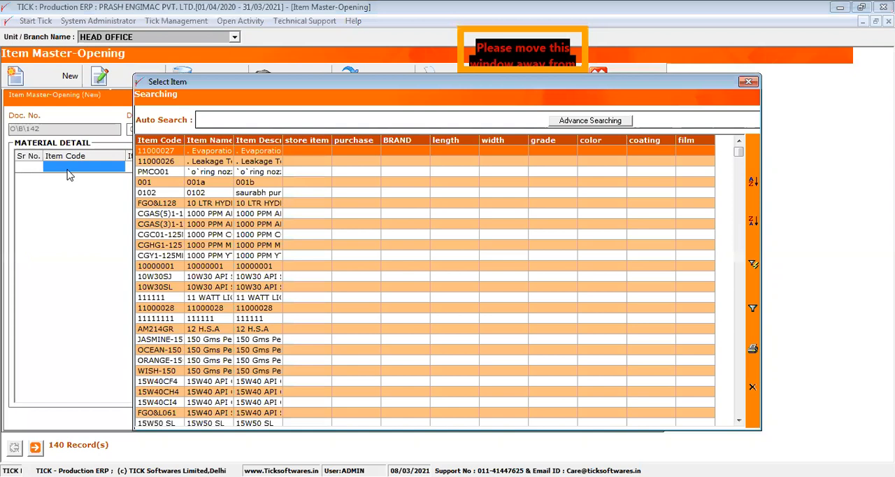
{"action": "left_click", "coordinate": [209, 173]}
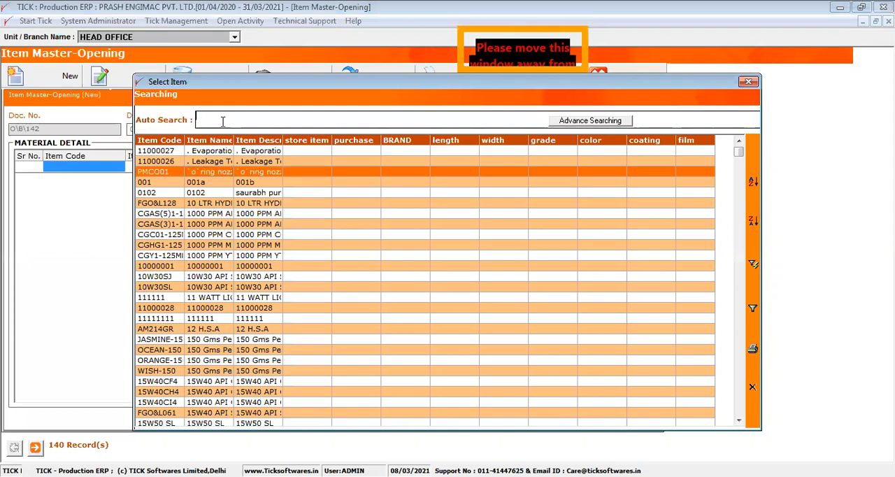
{"action": "left_click", "coordinate": [222, 122]}
{"action": "type", "text": "lion"}
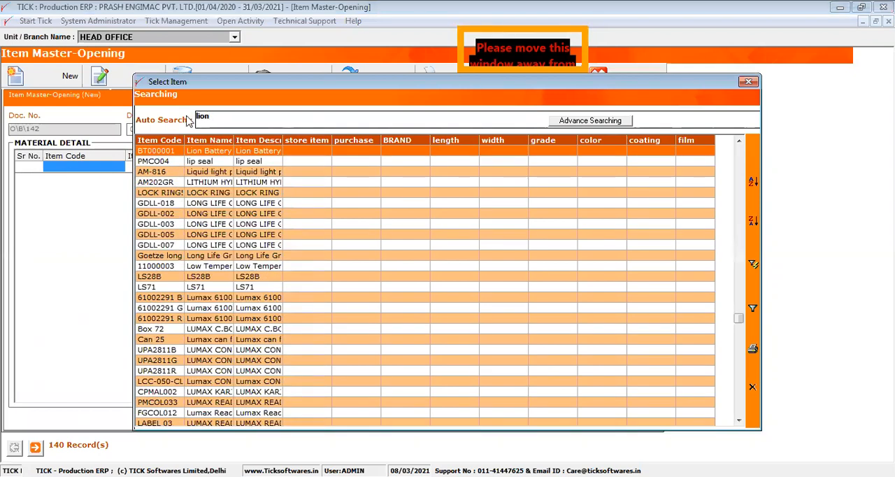
{"action": "double_click", "coordinate": [203, 152]}
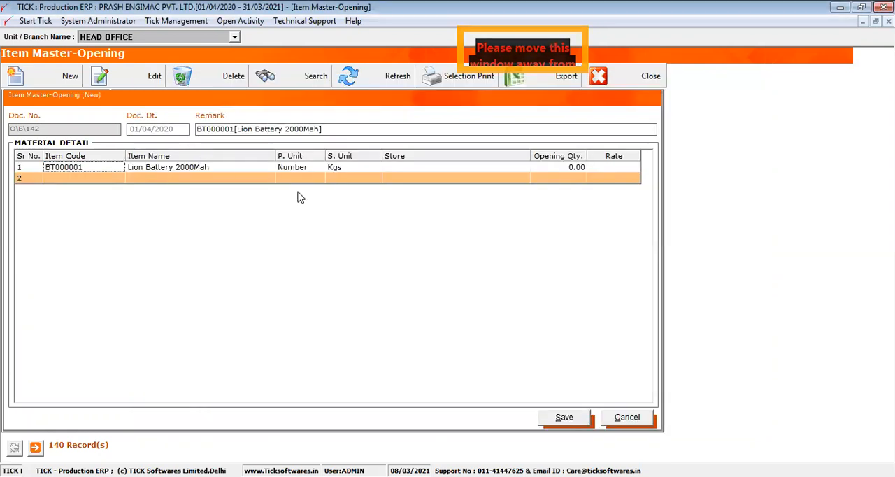
- Assign the Raw Materials store to the Lion Battery line of the opening entry
{"action": "left_click", "coordinate": [403, 172]}
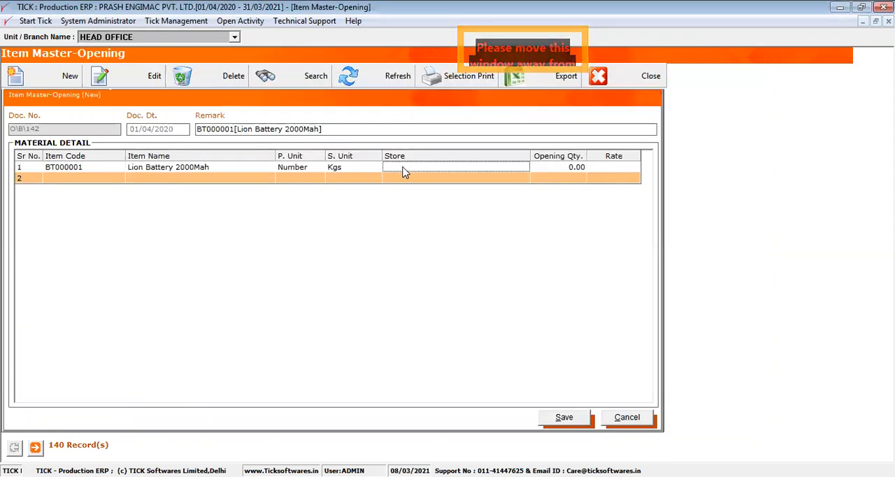
{"action": "double_click", "coordinate": [403, 172]}
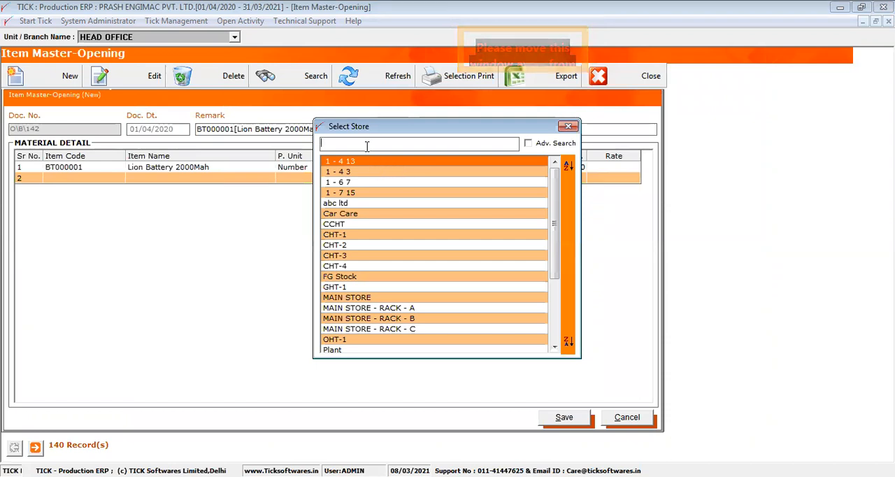
{"action": "type", "text": "r"}
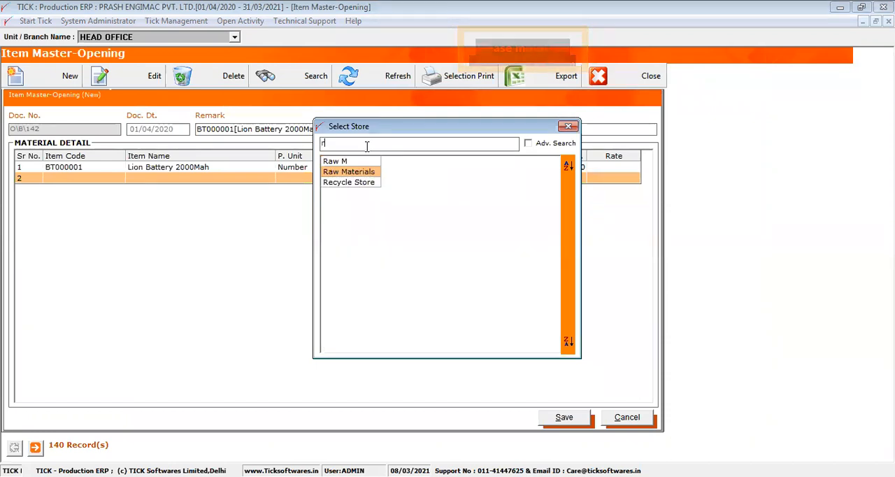
{"action": "type", "text": "aw"}
{"action": "double_click", "coordinate": [359, 172]}
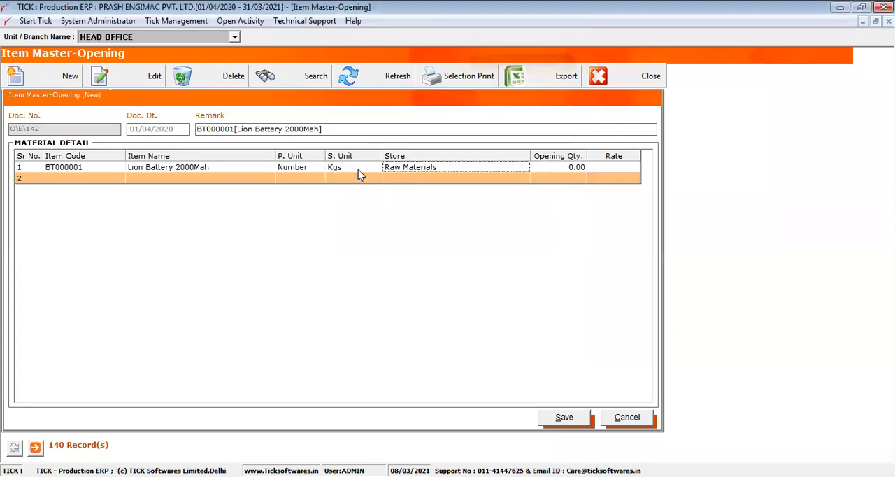
- Set the Lion Battery line's opening quantity to 90 and its rate to 89
{"action": "left_click", "coordinate": [569, 167]}
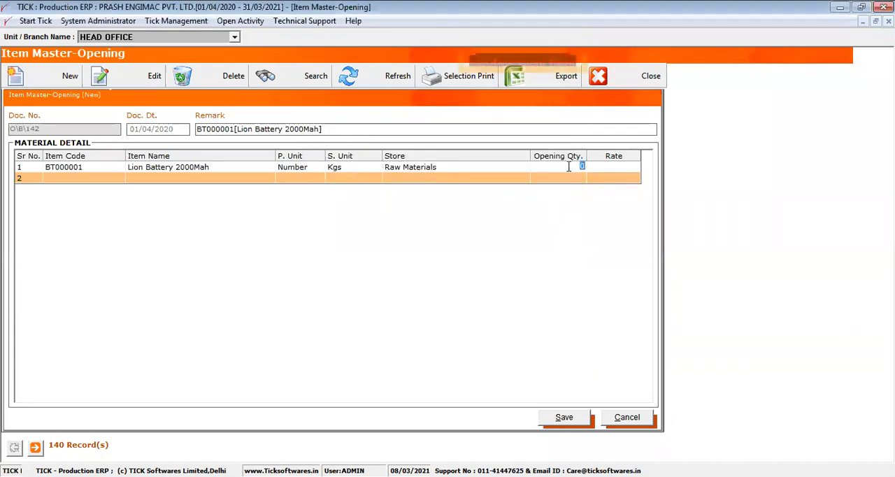
{"action": "type", "text": "90"}
{"action": "key", "text": "Tab"}
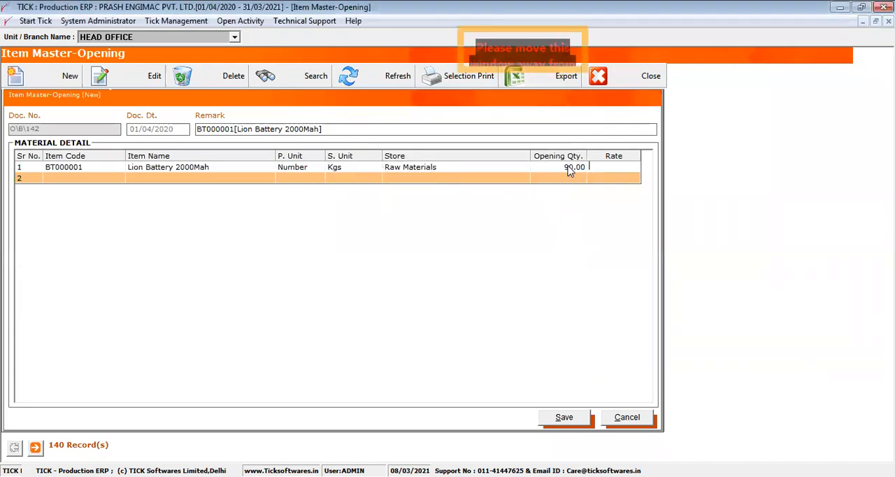
{"action": "type", "text": "89"}
{"action": "key", "text": "Return"}
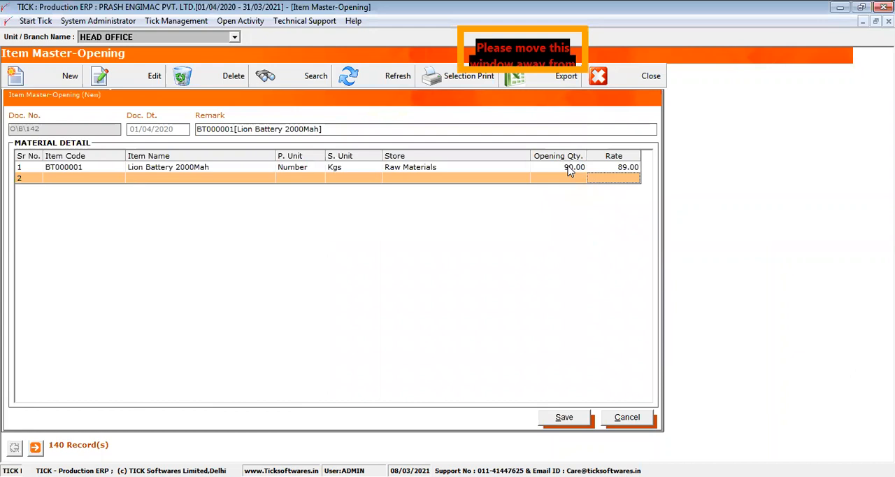
- Save the Lion Battery opening entry and close the Item Master-Opening list
{"action": "left_click", "coordinate": [582, 415]}
{"action": "key", "text": "Return"}
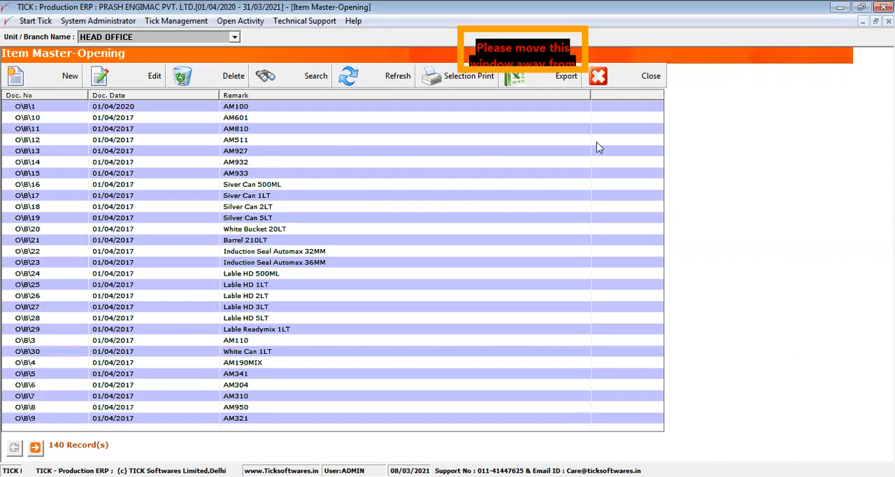
{"action": "left_click", "coordinate": [610, 83]}
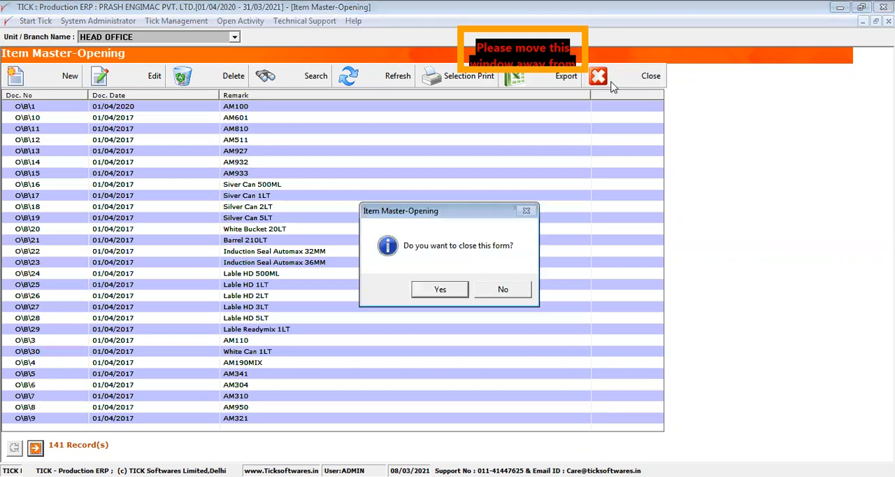
{"action": "key", "text": "Return"}
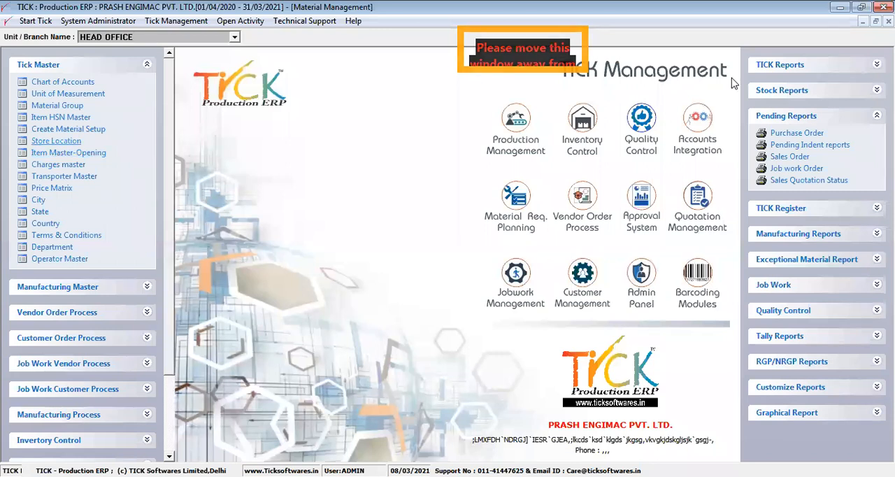
- Open the Stock Position report and filter it to the Raw Material fixed group type and the Battery item group
{"action": "left_click", "coordinate": [790, 90]}
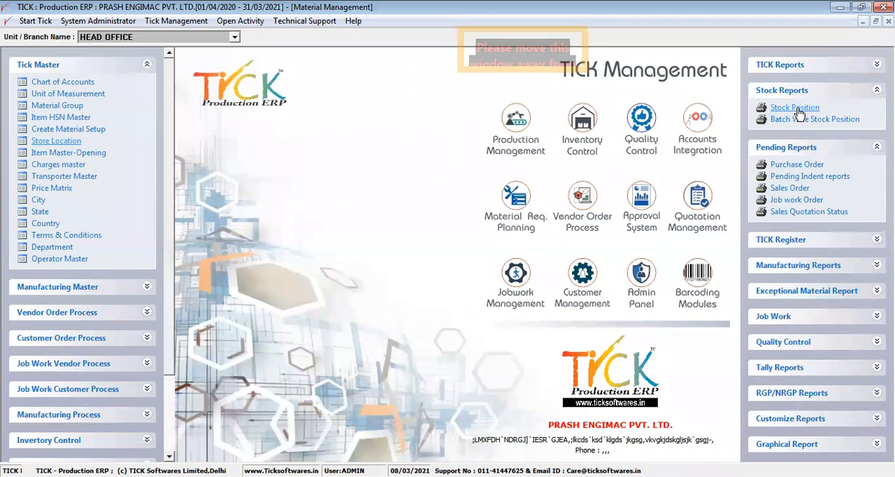
{"action": "left_click", "coordinate": [795, 108]}
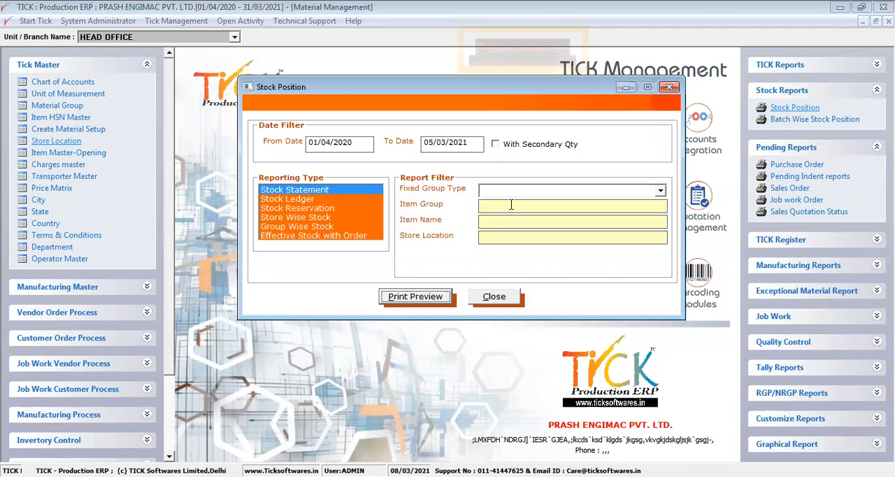
{"action": "left_click", "coordinate": [534, 191]}
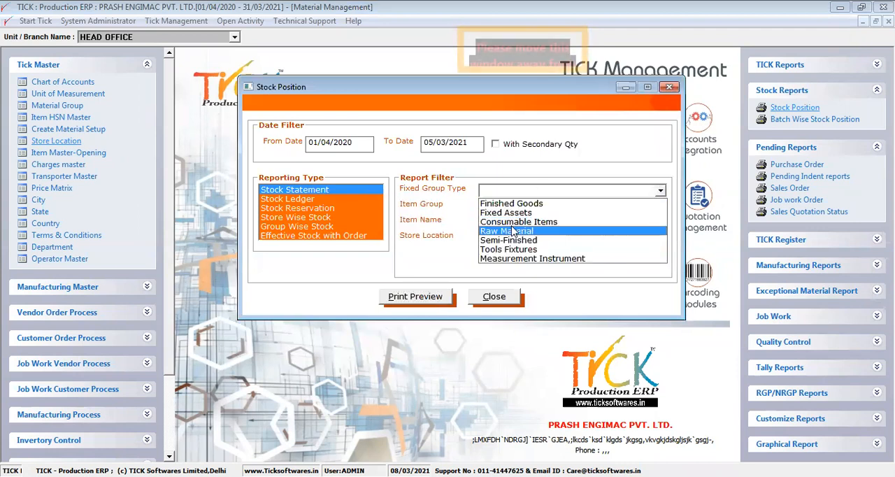
{"action": "left_click", "coordinate": [514, 231]}
{"action": "left_click", "coordinate": [503, 206]}
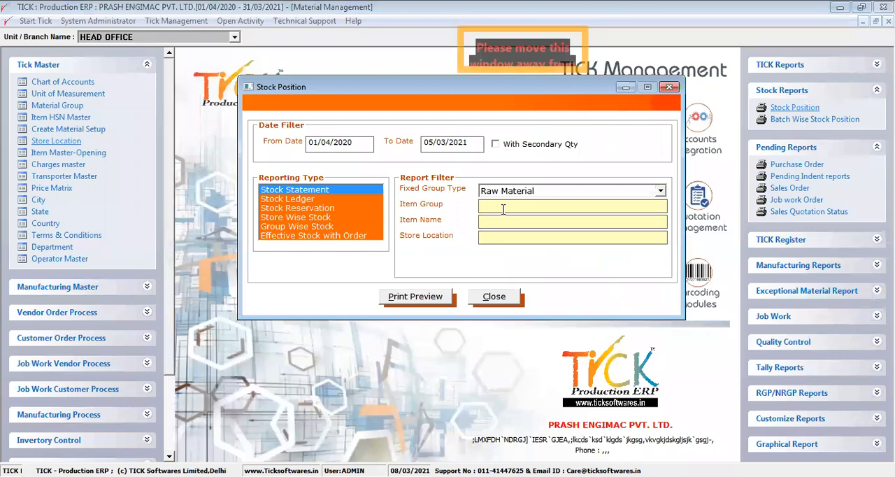
{"action": "double_click", "coordinate": [503, 209]}
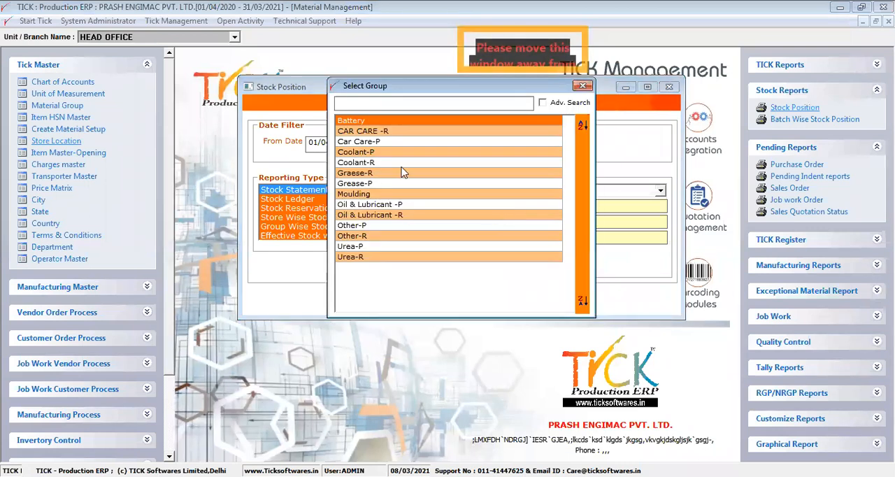
{"action": "double_click", "coordinate": [352, 122]}
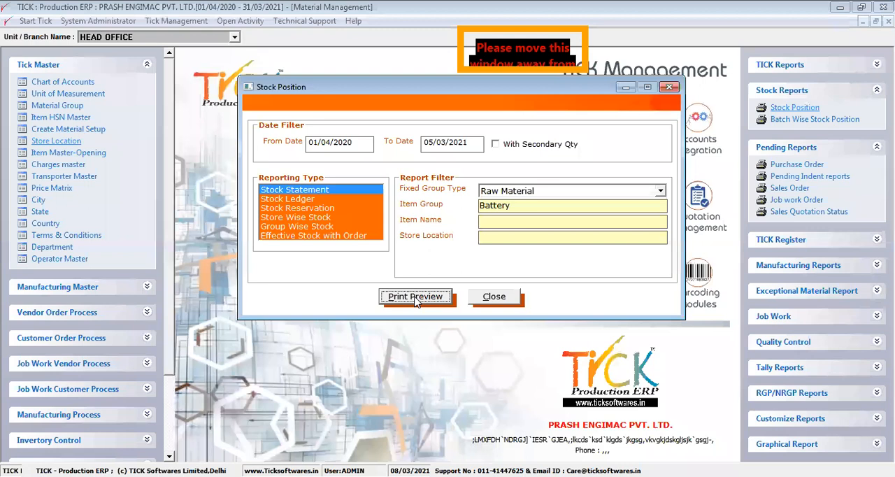
- Preview the Stock Statement for the Battery group, check the opening stock, and close the preview
{"action": "left_click", "coordinate": [305, 191]}
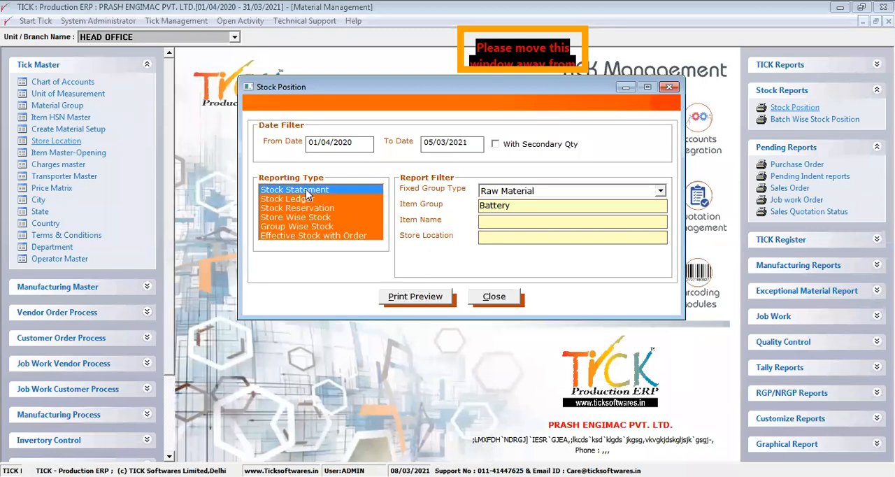
{"action": "left_click", "coordinate": [436, 299]}
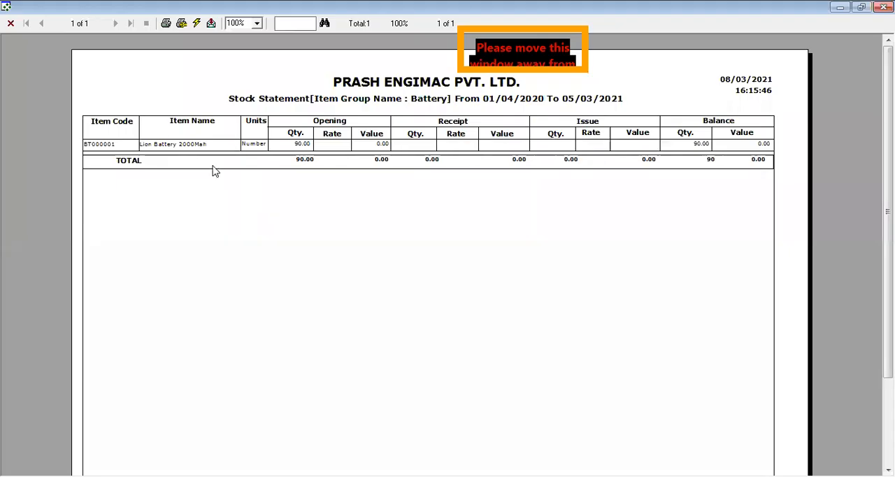
{"action": "left_click", "coordinate": [11, 24]}
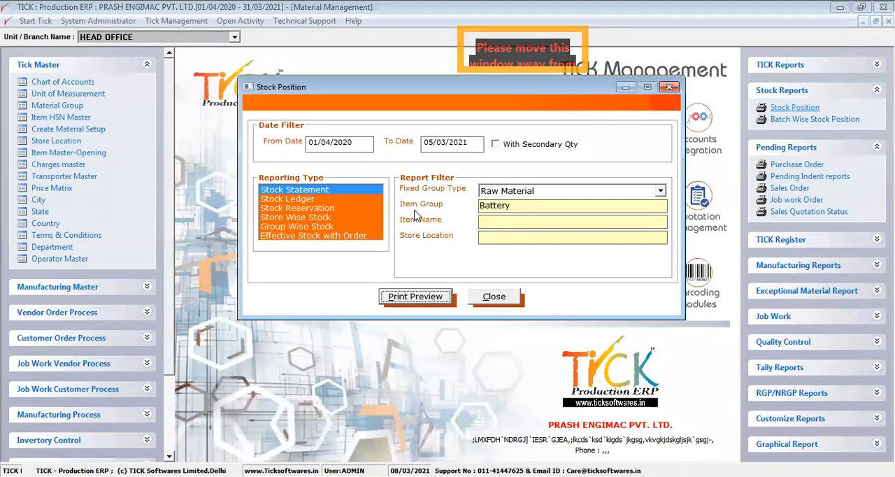
- Run the stock valuation update from the technical support functions
{"action": "left_click", "coordinate": [303, 21]}
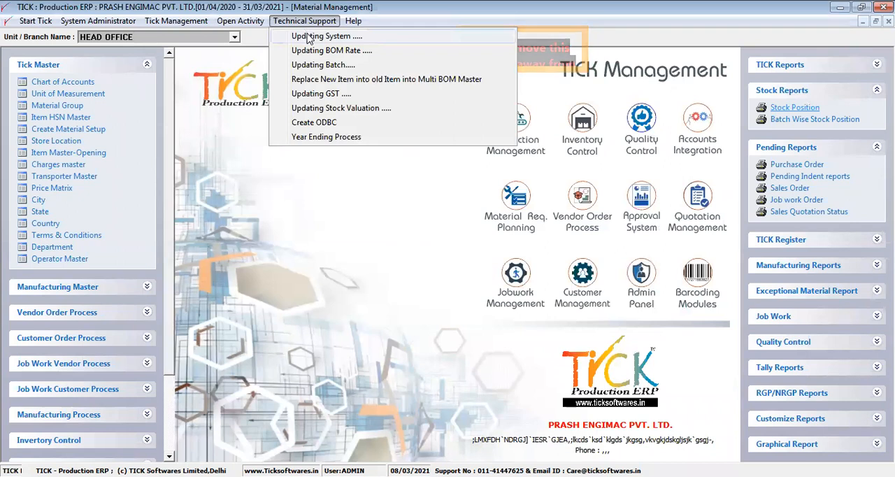
{"action": "left_click", "coordinate": [325, 110]}
{"action": "left_click", "coordinate": [456, 290]}
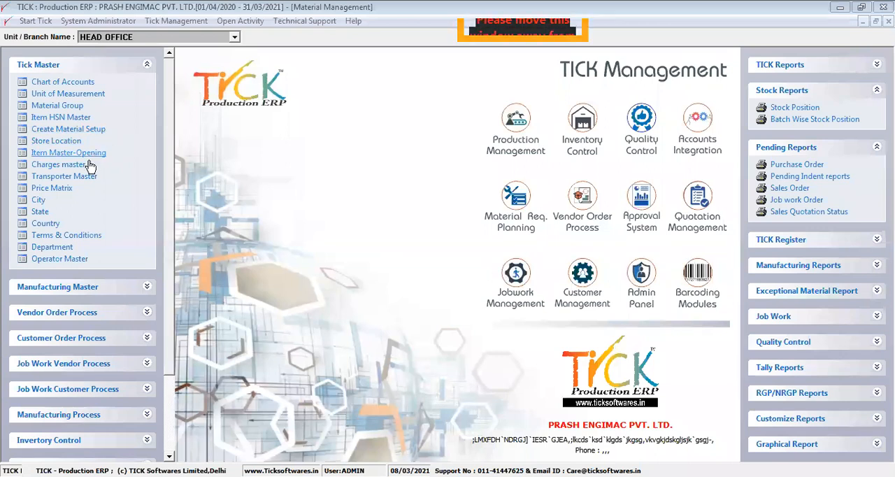
- Open the TCS charge in the Charges Master for editing and check its charge name
{"action": "left_click", "coordinate": [59, 164]}
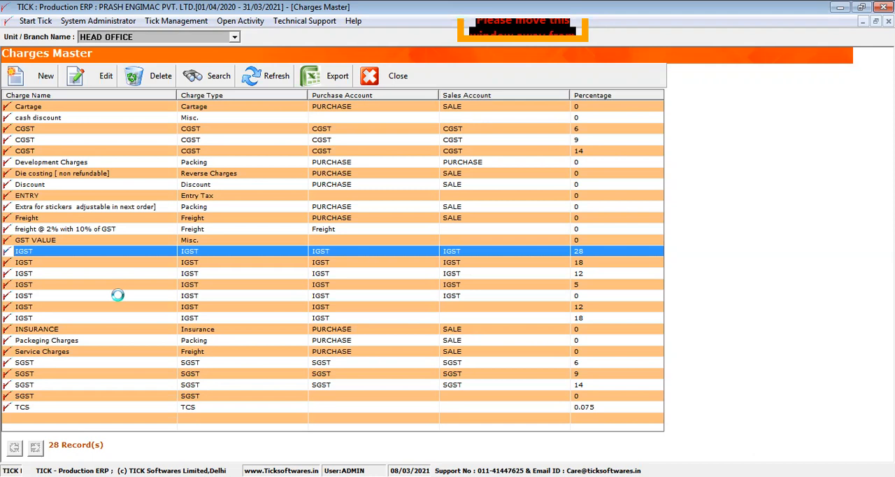
{"action": "left_click", "coordinate": [104, 405]}
{"action": "left_click", "coordinate": [103, 75]}
{"action": "left_click_drag", "start_coordinate": [299, 180], "coordinate": [251, 179]}
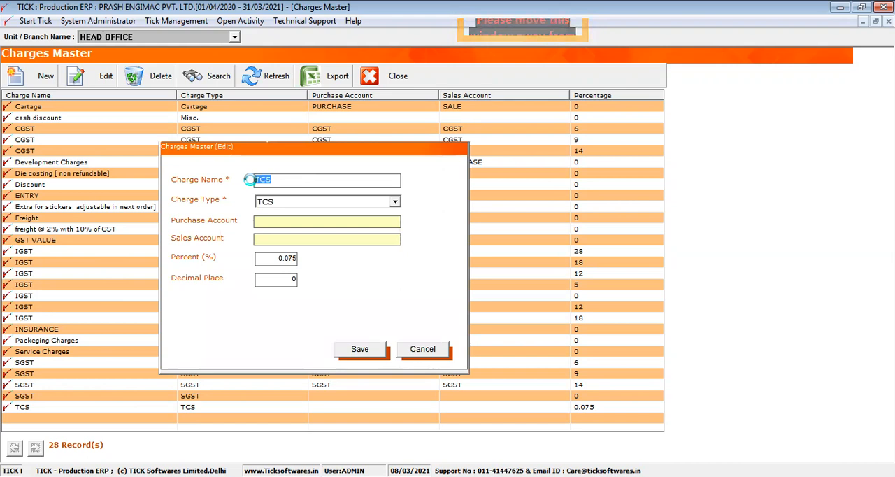
- Examine the charge types available for the TCS charge, leaving its type as TCS
{"action": "left_click", "coordinate": [392, 202]}
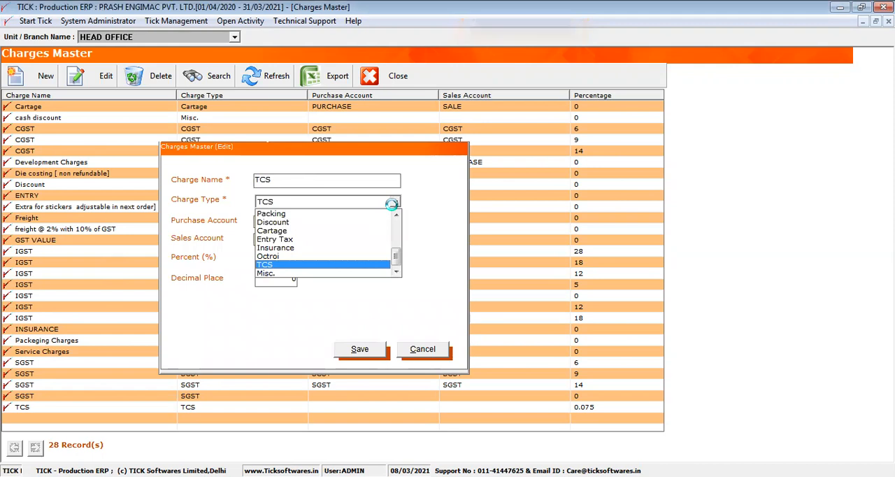
{"action": "left_click", "coordinate": [396, 215]}
{"action": "left_click", "coordinate": [395, 215]}
{"action": "left_click", "coordinate": [396, 214]}
{"action": "left_click", "coordinate": [396, 216]}
{"action": "left_click", "coordinate": [395, 216]}
{"action": "left_click", "coordinate": [396, 216]}
{"action": "left_click", "coordinate": [395, 216]}
{"action": "left_click", "coordinate": [396, 216]}
{"action": "left_click", "coordinate": [395, 216]}
{"action": "left_click", "coordinate": [395, 216]}
{"action": "left_click", "coordinate": [395, 216]}
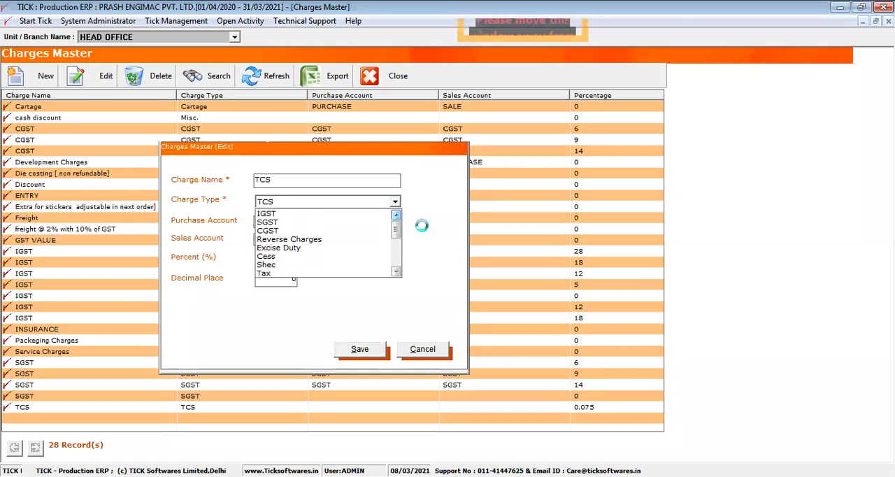
{"action": "left_click", "coordinate": [421, 226]}
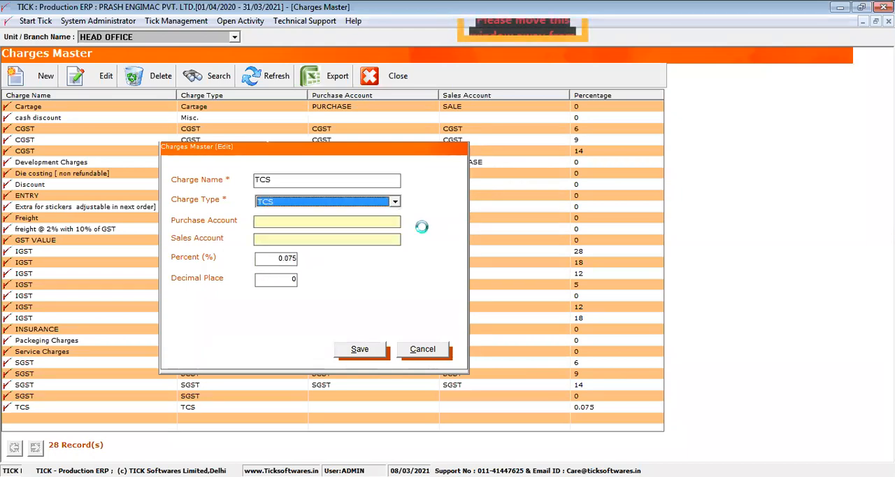
- Check the purchase and sales account fields of the TCS charge, cancel the edit and close the Charges Master
{"action": "left_click", "coordinate": [357, 219]}
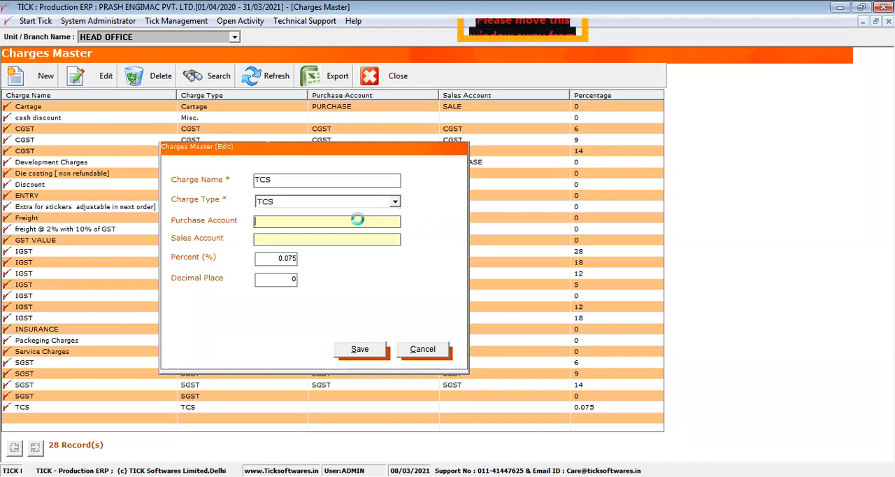
{"action": "left_click", "coordinate": [344, 222]}
{"action": "left_click", "coordinate": [340, 237]}
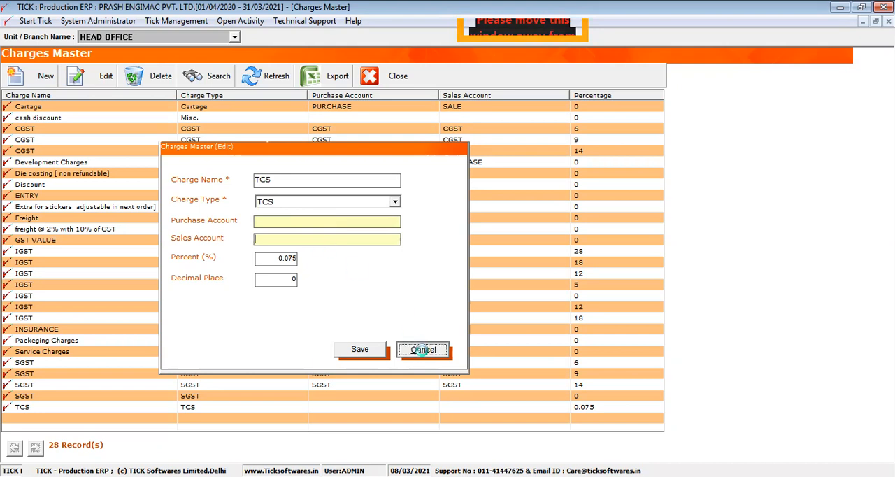
{"action": "left_click", "coordinate": [423, 349]}
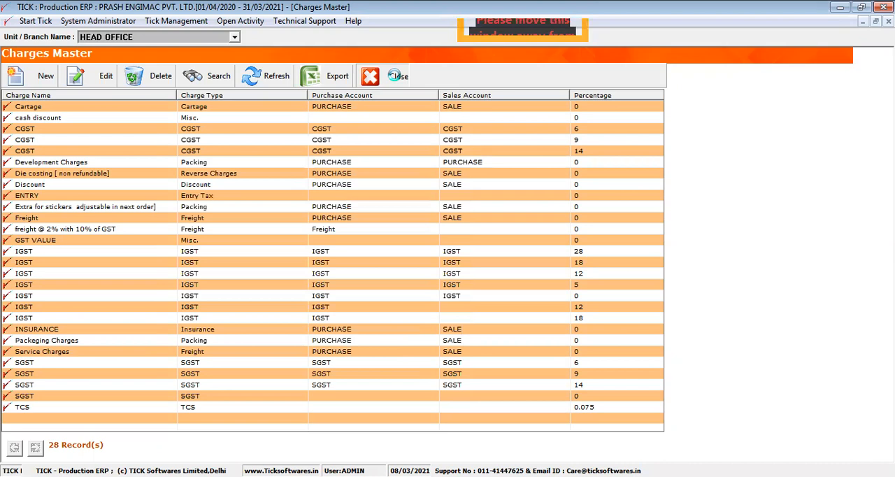
{"action": "left_click", "coordinate": [395, 75]}
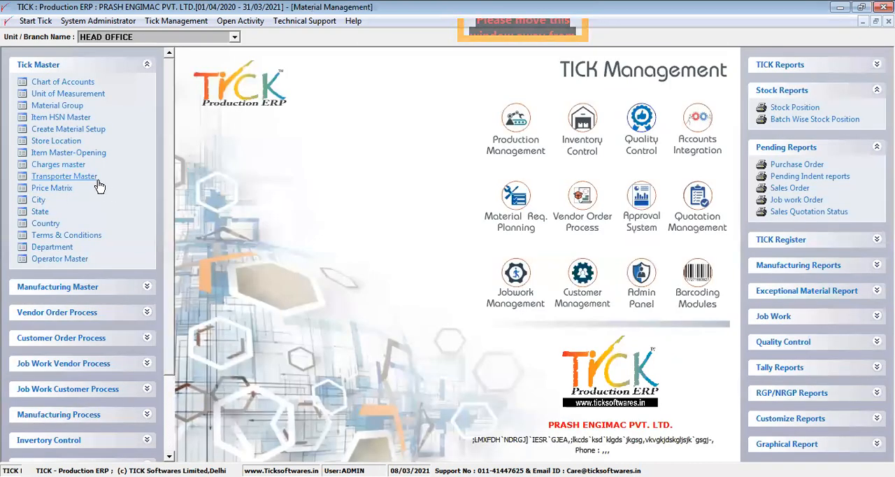
- Review the Company vehicle record in the Transporter Master, cancel the edit and close the list
{"action": "left_click", "coordinate": [97, 179]}
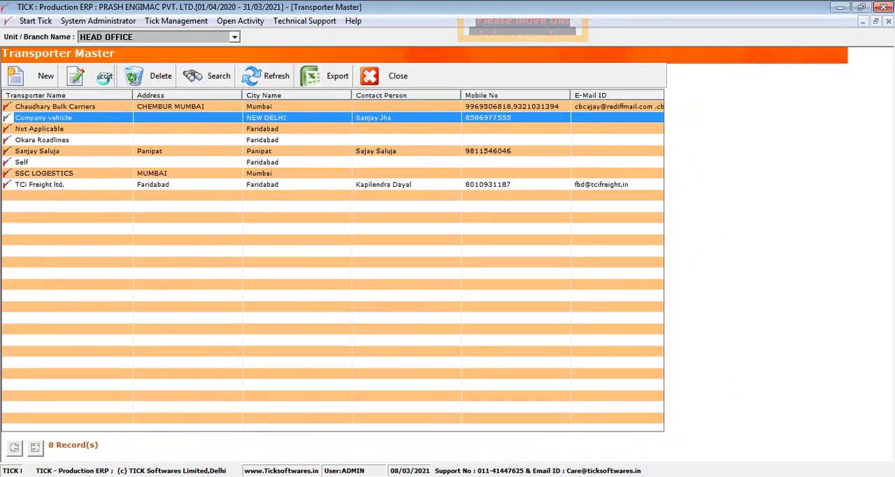
{"action": "left_click", "coordinate": [104, 76]}
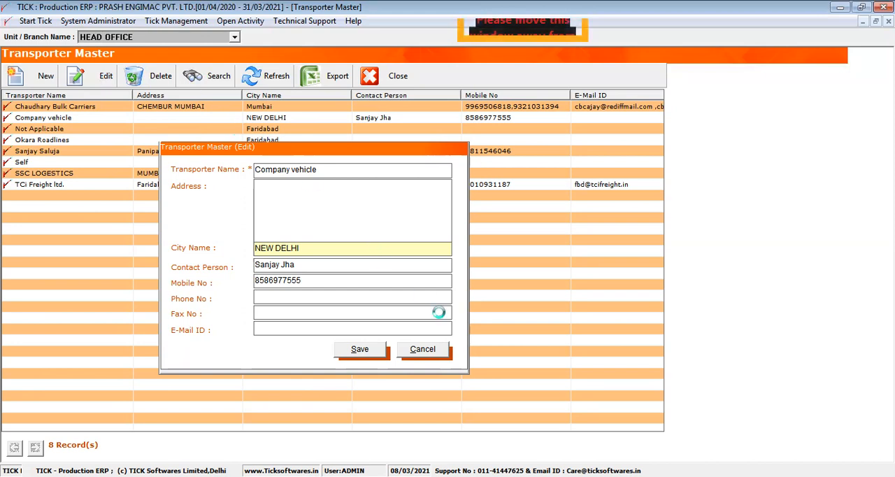
{"action": "left_click", "coordinate": [421, 349]}
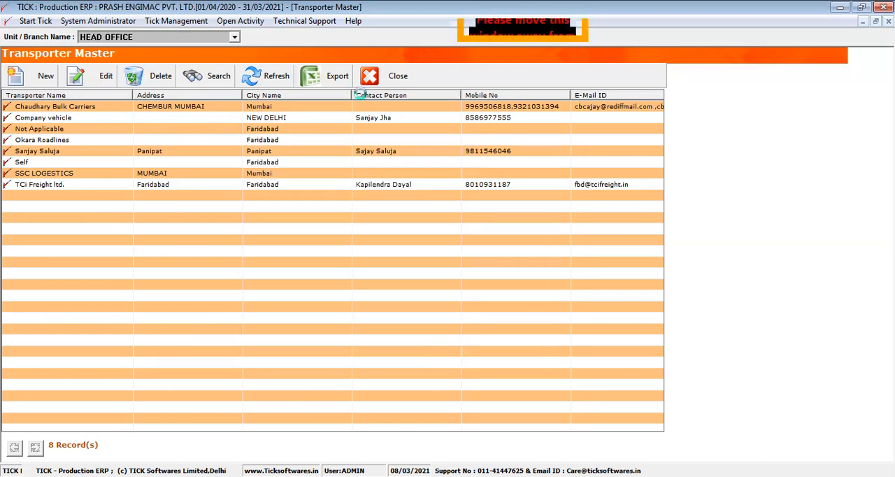
{"action": "left_click", "coordinate": [370, 82]}
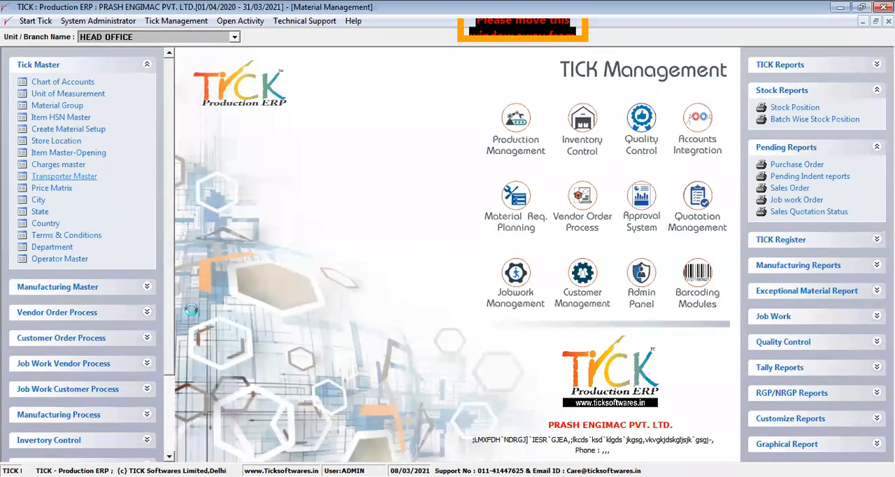
- Open the Price Matrix for Finished Goods, select party A & A Flora Foam & Furnishings, and go to item 001a's rate
{"action": "left_click", "coordinate": [52, 188]}
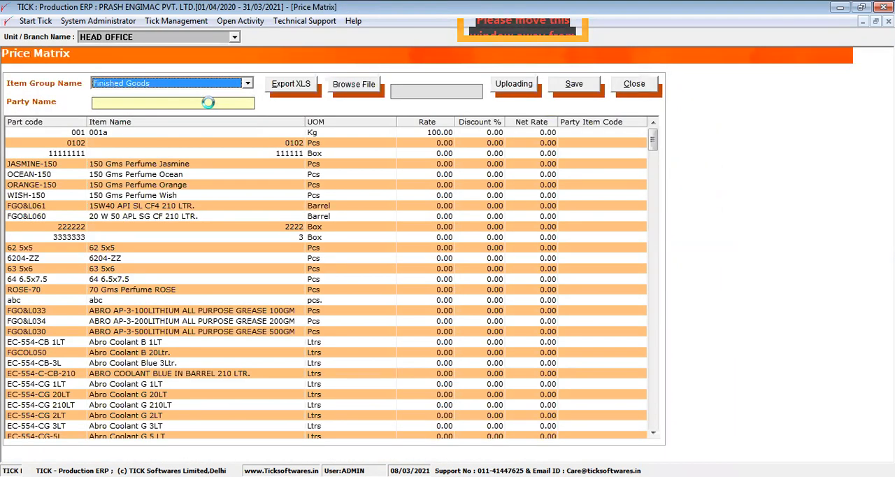
{"action": "left_click", "coordinate": [208, 102]}
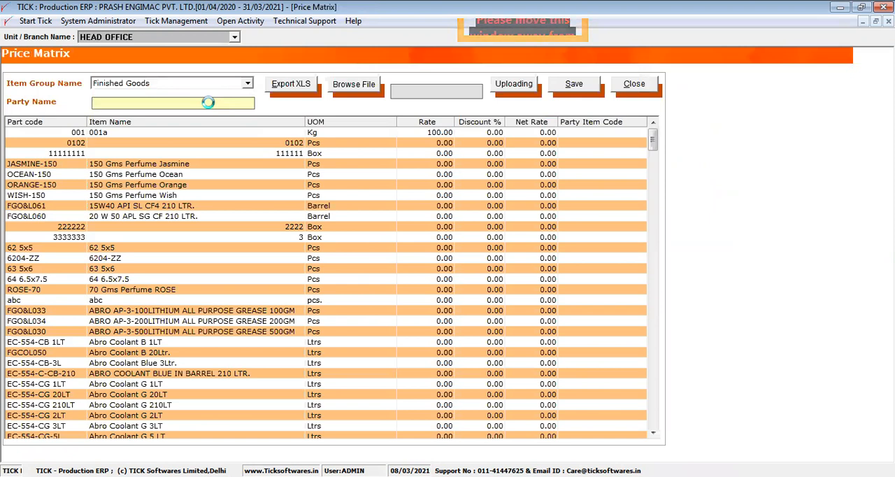
{"action": "left_click", "coordinate": [242, 104]}
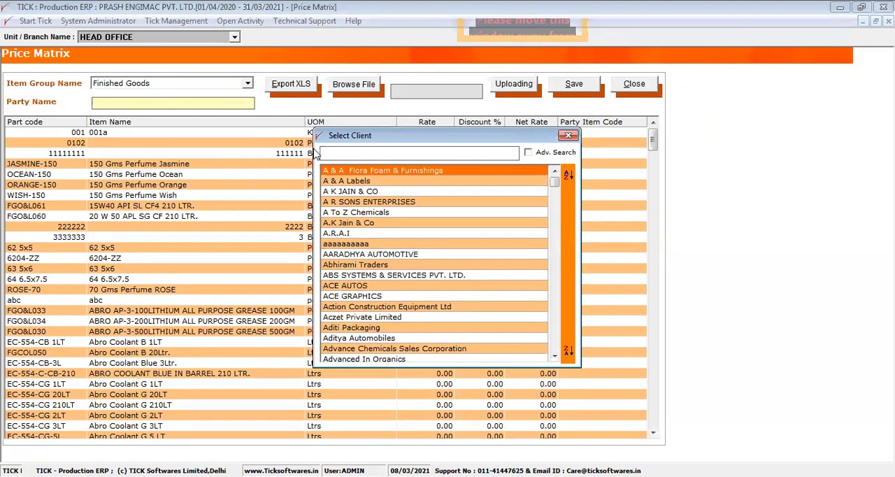
{"action": "double_click", "coordinate": [337, 170]}
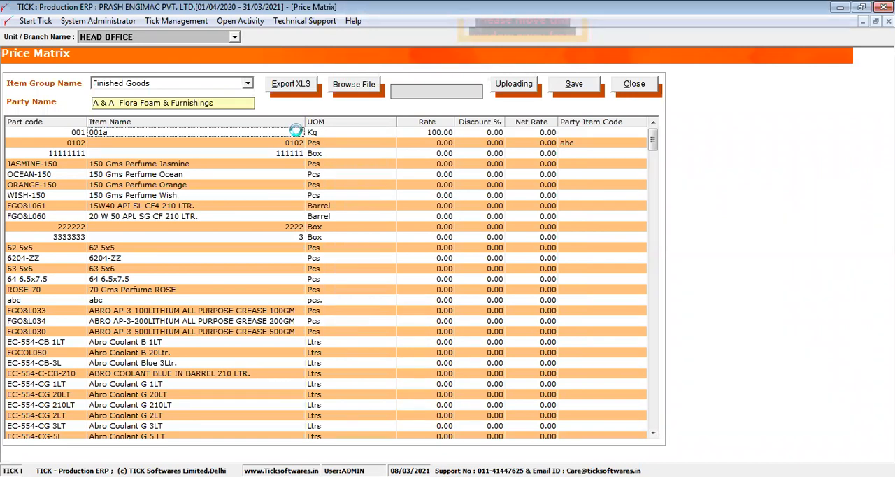
{"action": "left_click", "coordinate": [433, 132]}
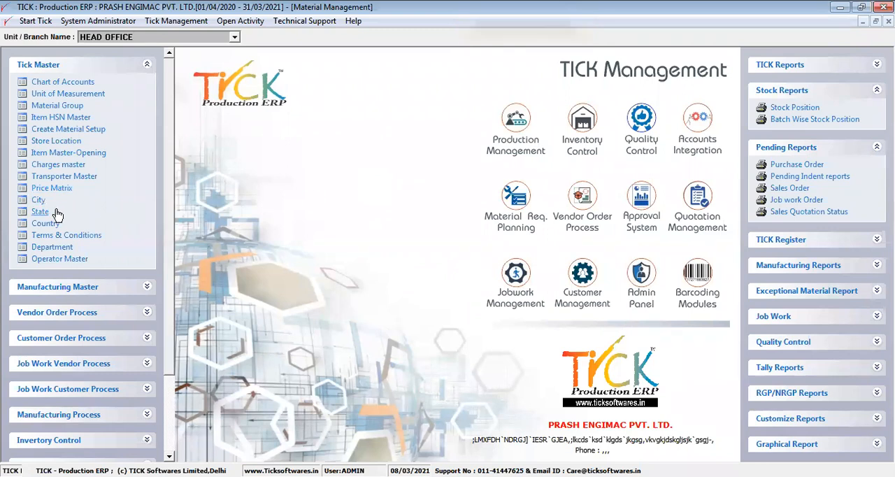
- Review the Andaman and Nicobar Islands state record, choose INDIA as its country, cancel the edit and close the State list
{"action": "left_click", "coordinate": [46, 214]}
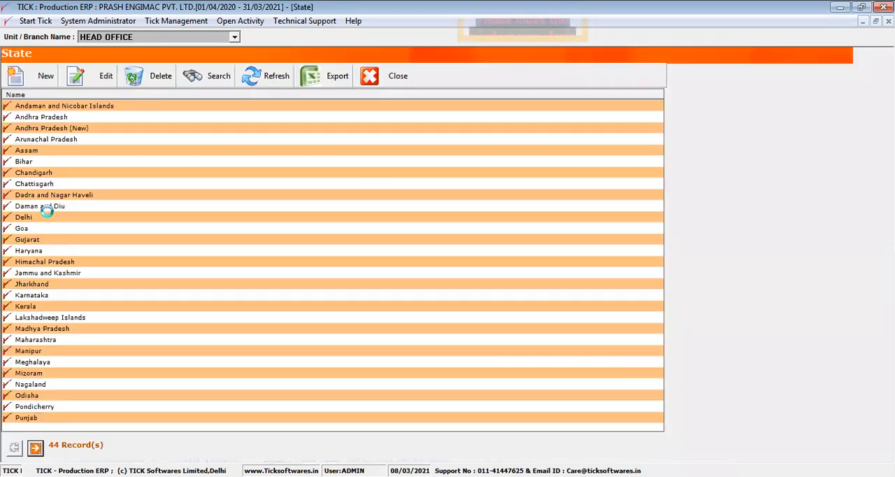
{"action": "left_click", "coordinate": [88, 103]}
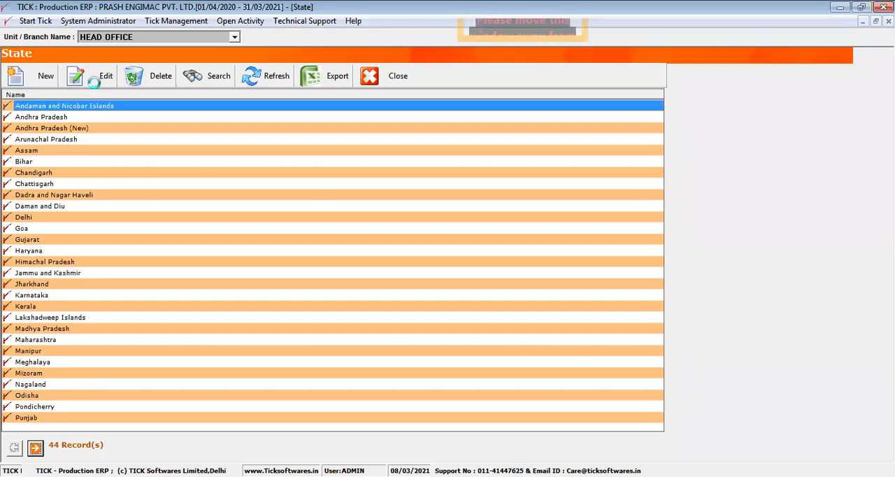
{"action": "left_click", "coordinate": [94, 79]}
{"action": "left_click_drag", "start_coordinate": [413, 222], "coordinate": [297, 245]}
{"action": "key", "text": "BackSpace"}
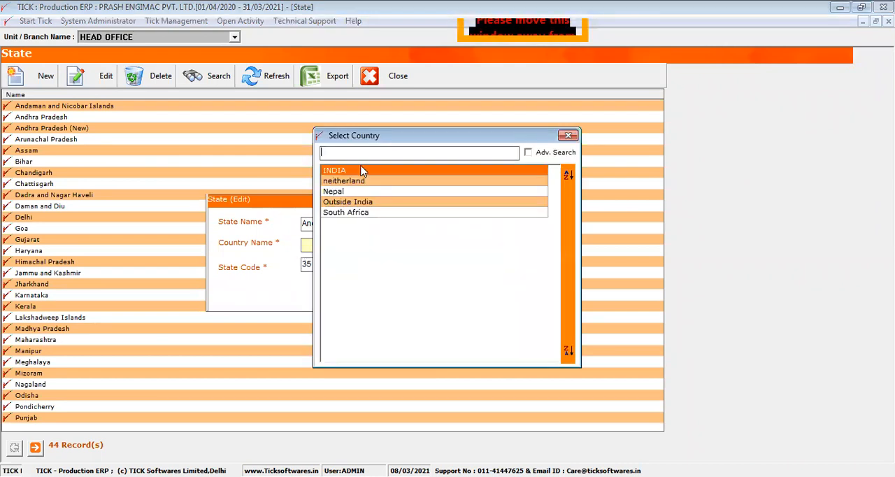
{"action": "double_click", "coordinate": [354, 173]}
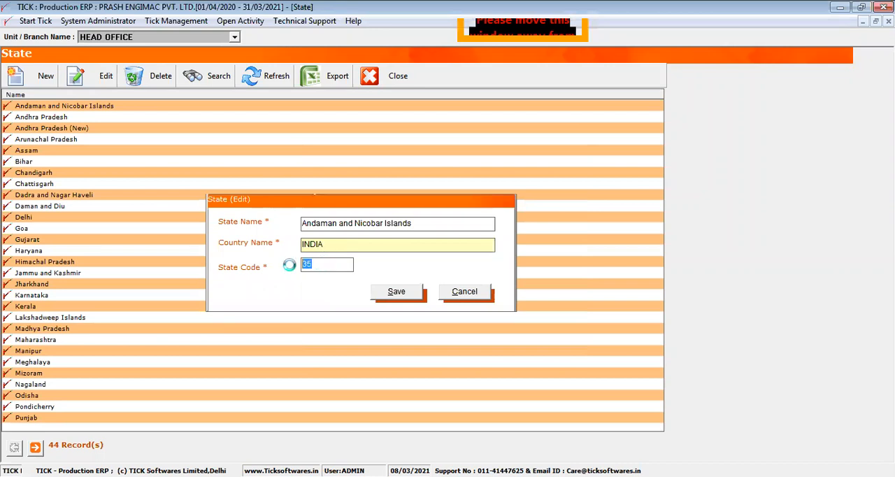
{"action": "left_click", "coordinate": [467, 295]}
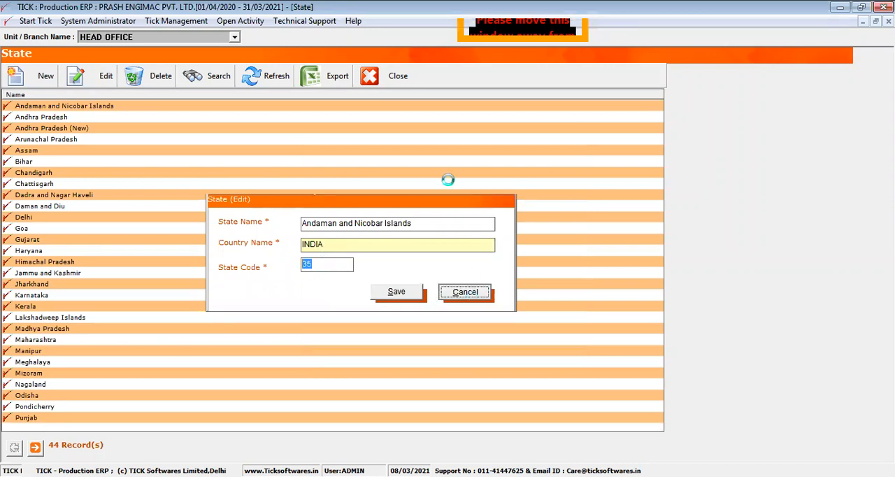
{"action": "left_click", "coordinate": [384, 79]}
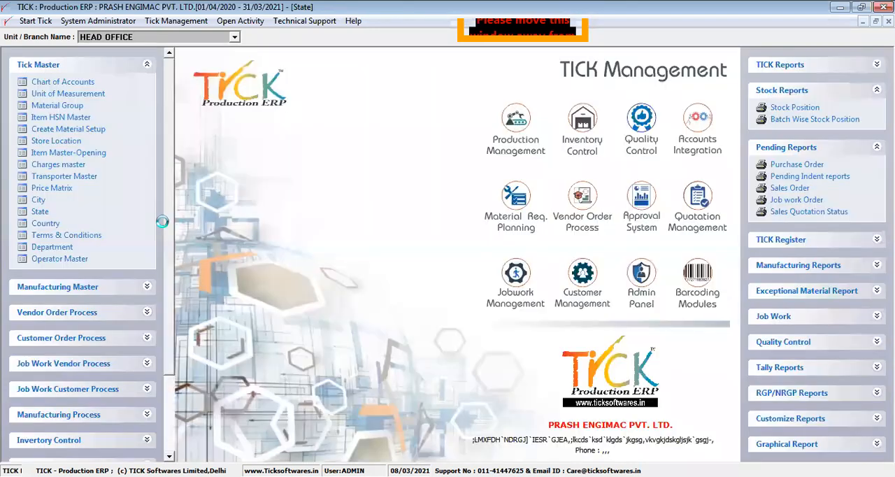
- Review the Sodium Benzote NAVYUG BRAND entry in Terms & Conditions, cancel the edit and close the list
{"action": "left_click", "coordinate": [80, 235]}
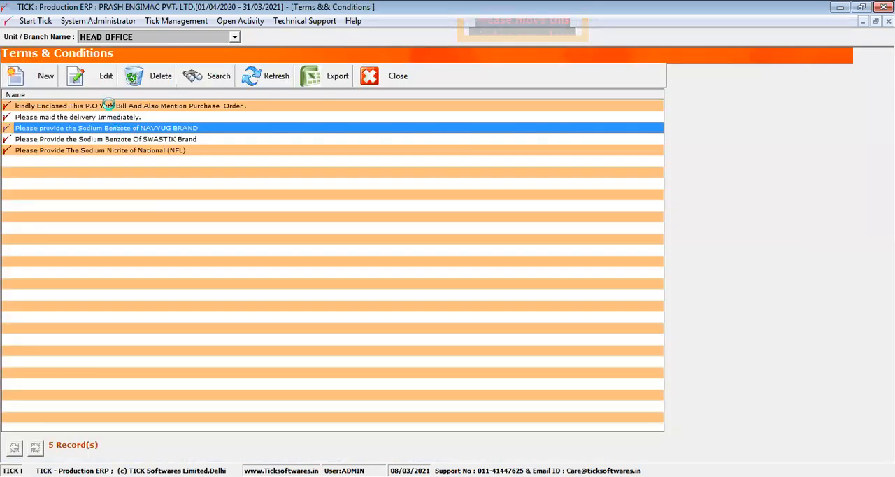
{"action": "left_click", "coordinate": [103, 75]}
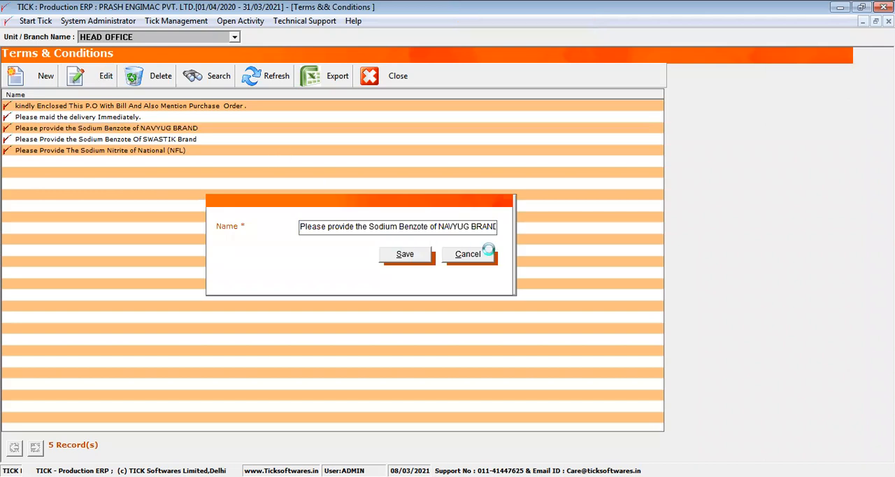
{"action": "left_click", "coordinate": [469, 254]}
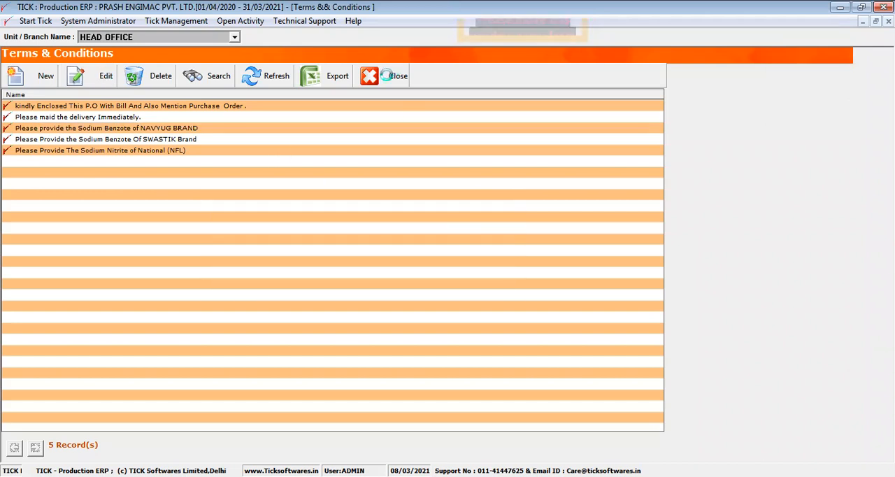
{"action": "left_click", "coordinate": [386, 75]}
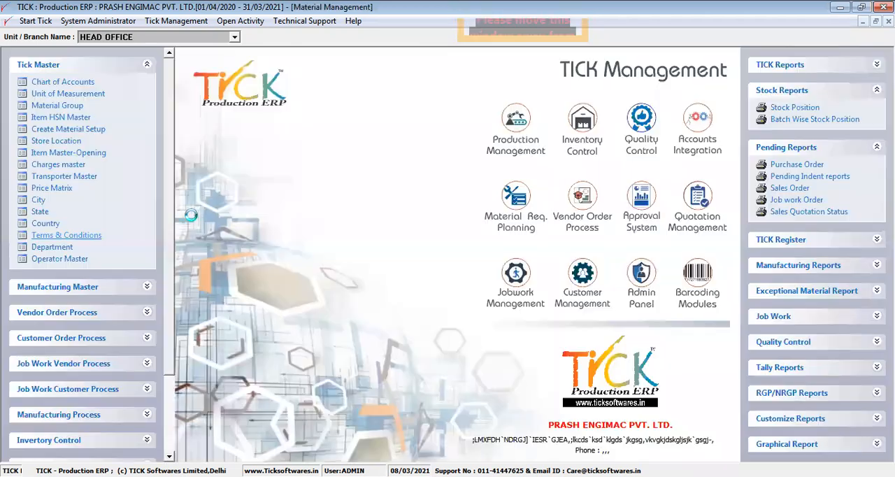
- Try the term "Please maid the delivery Immediately." in a new purchase order, cancel the order and close the Purchase Order list
{"action": "left_click", "coordinate": [133, 308]}
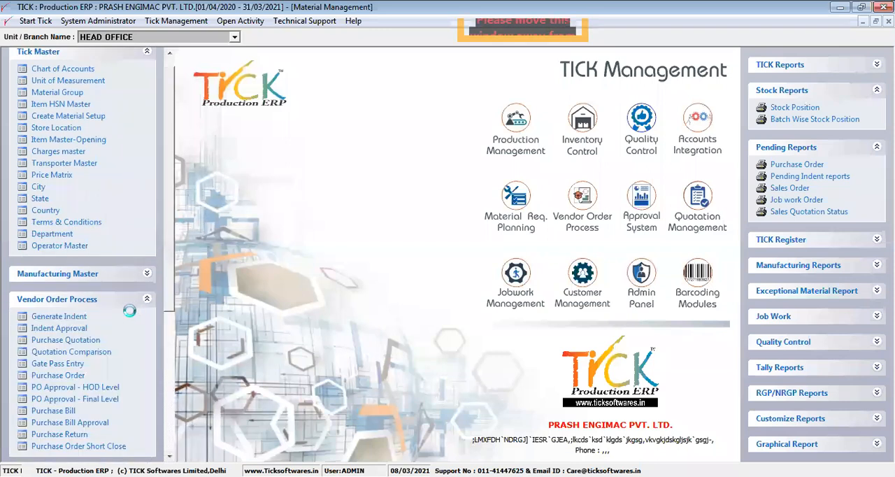
{"action": "left_click", "coordinate": [81, 376]}
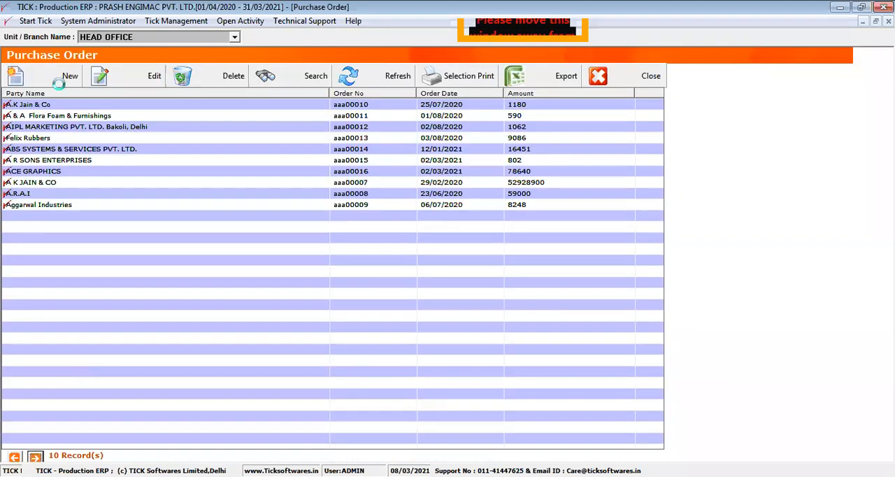
{"action": "left_click", "coordinate": [62, 76]}
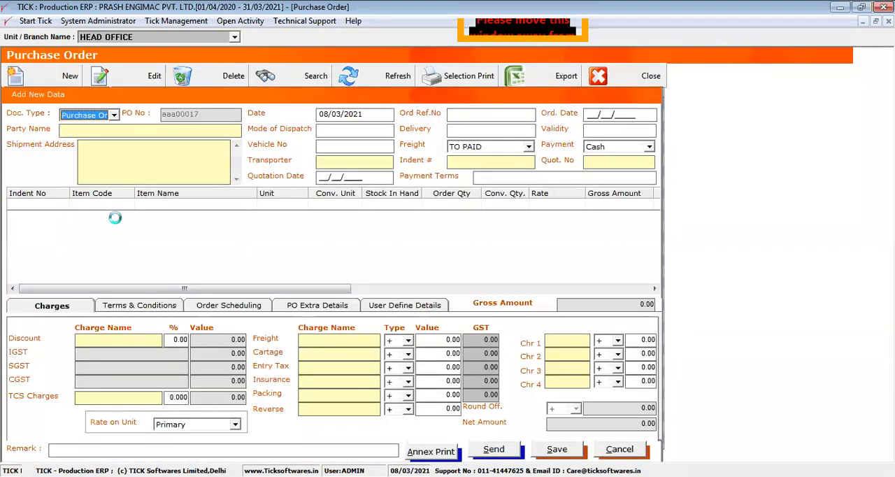
{"action": "left_click", "coordinate": [133, 306]}
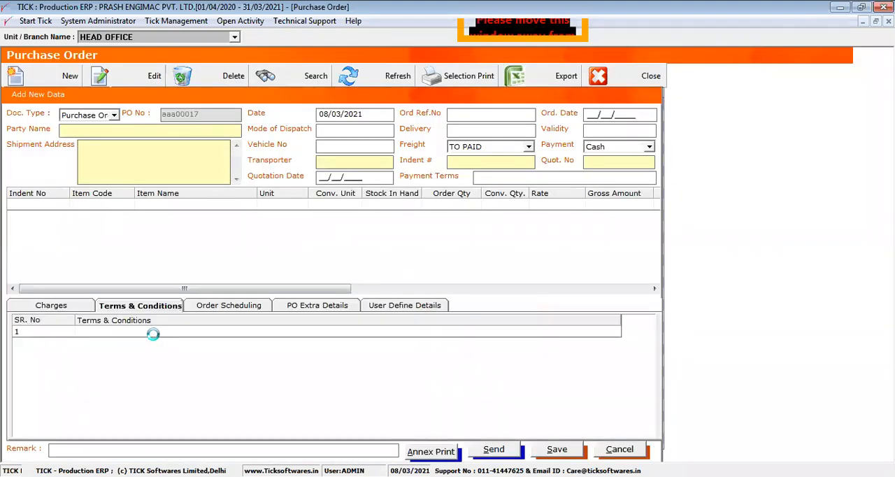
{"action": "double_click", "coordinate": [153, 334]}
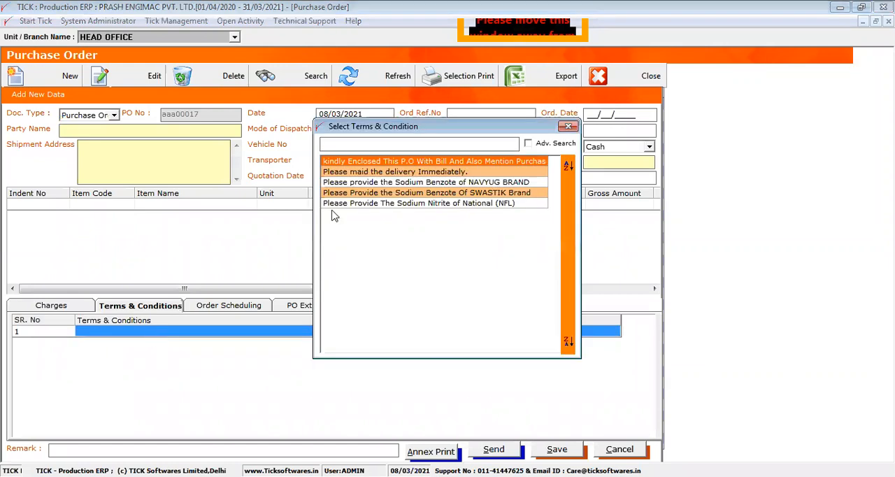
{"action": "left_click", "coordinate": [408, 172]}
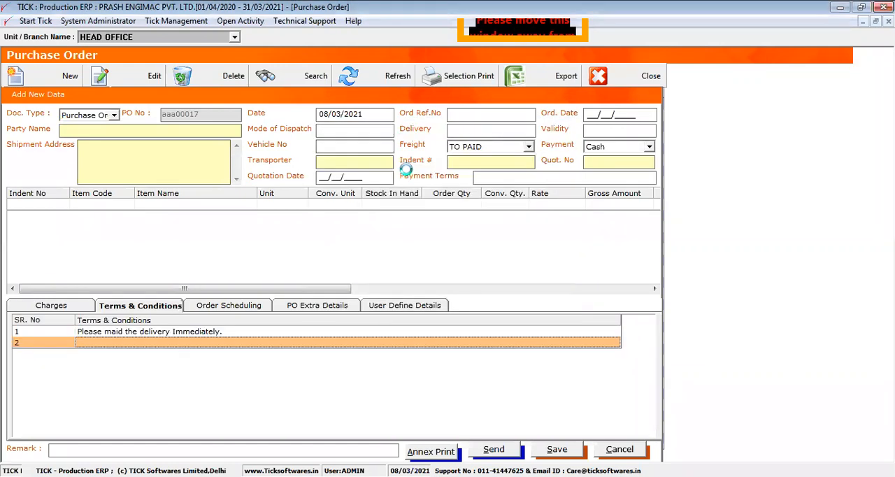
{"action": "left_click", "coordinate": [605, 450]}
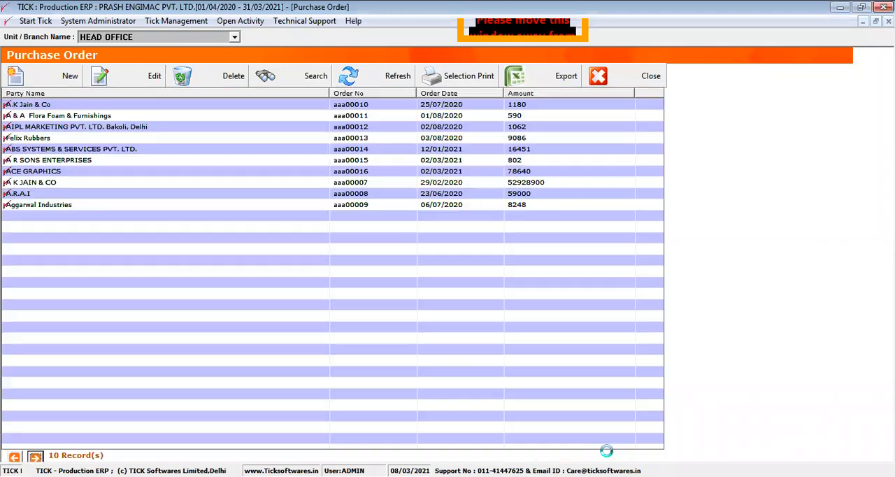
{"action": "left_click", "coordinate": [608, 77]}
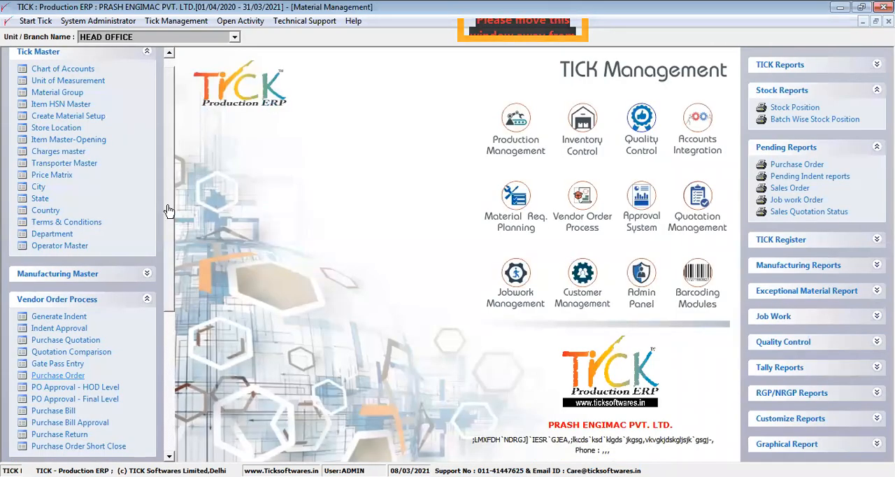
{"action": "left_click", "coordinate": [147, 299]}
- Look at the Department list and its blank new-record form, cancel the entry and close the list
{"action": "left_click", "coordinate": [63, 245]}
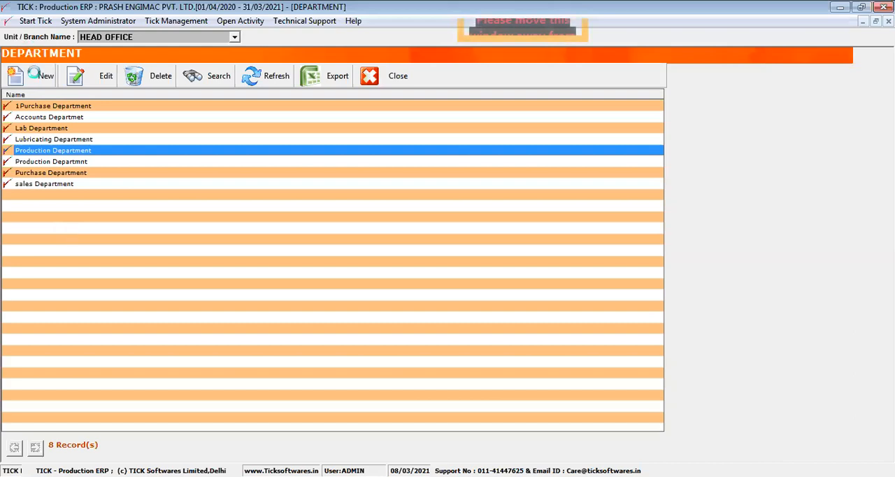
{"action": "left_click", "coordinate": [32, 70]}
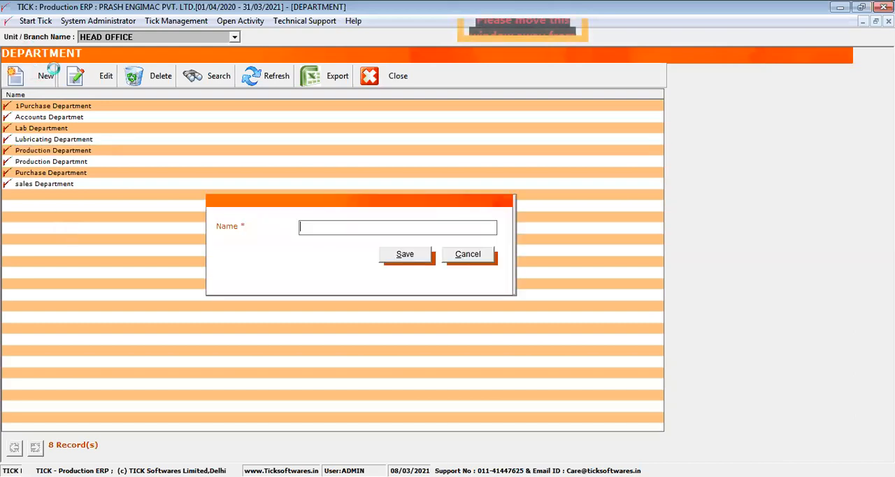
{"action": "left_click", "coordinate": [485, 256]}
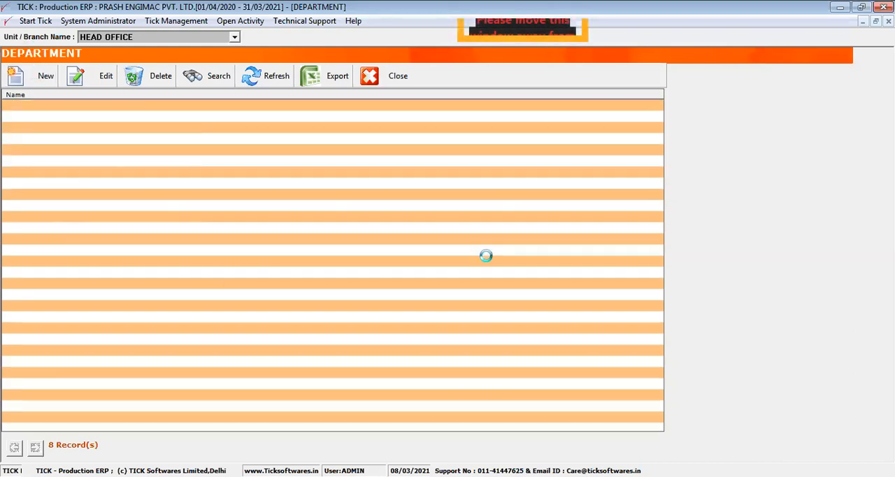
{"action": "left_click", "coordinate": [398, 75]}
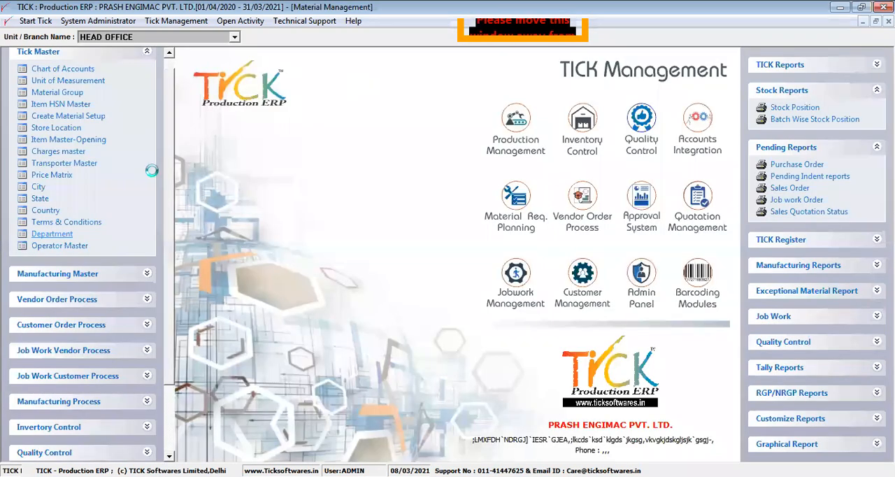
- Add a new operator in the Operator Master with the operator's name, save the record and close the list
{"action": "left_click", "coordinate": [81, 247]}
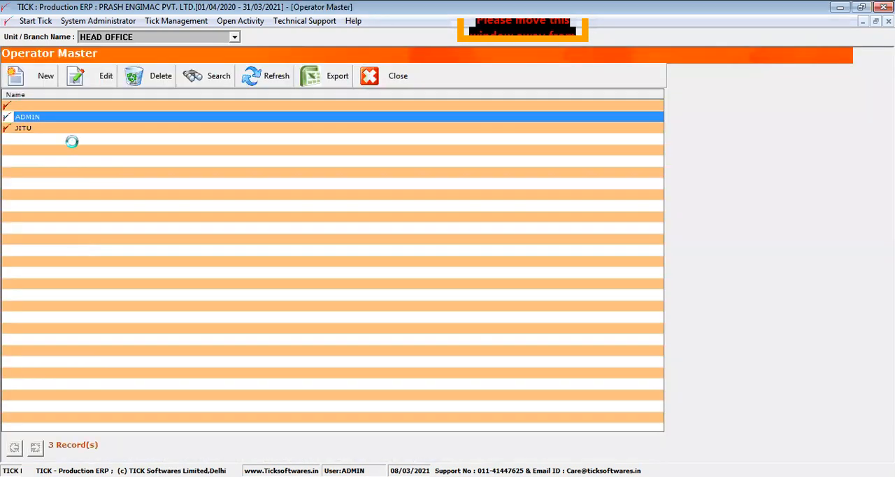
{"action": "left_click", "coordinate": [73, 129]}
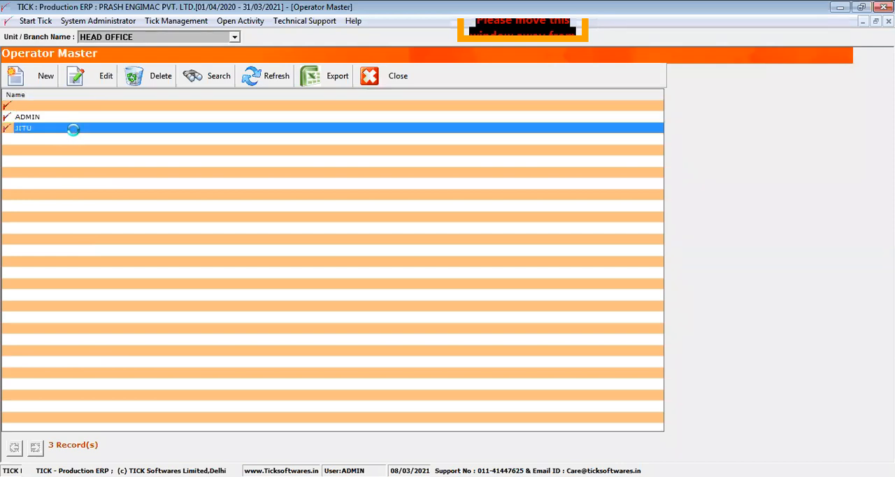
{"action": "left_click", "coordinate": [32, 77]}
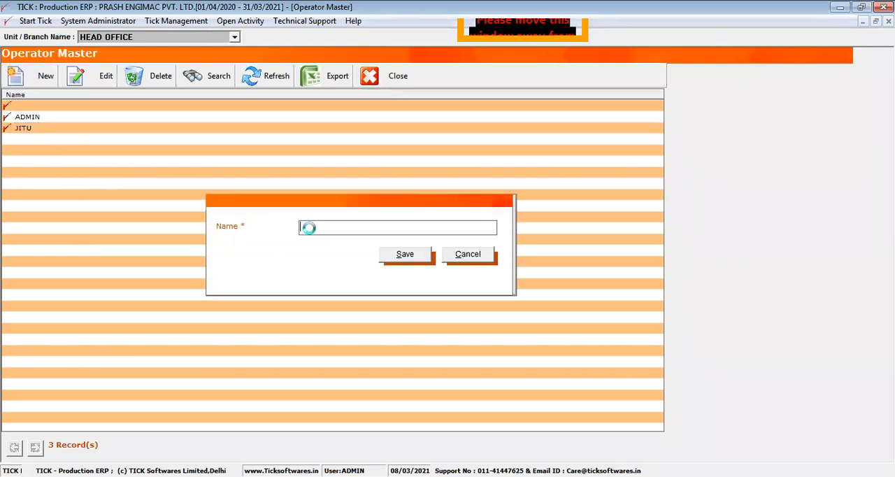
{"action": "type", "text": "Shashi"}
{"action": "left_click", "coordinate": [404, 255]}
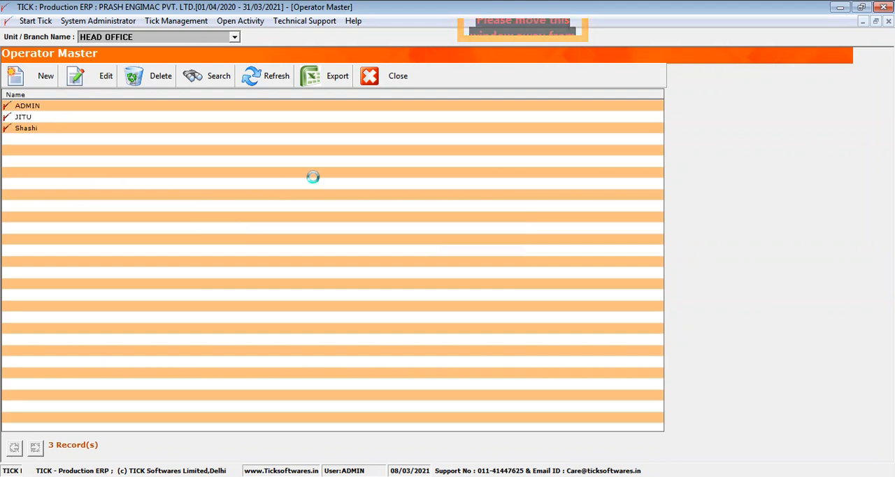
{"action": "left_click", "coordinate": [383, 76]}
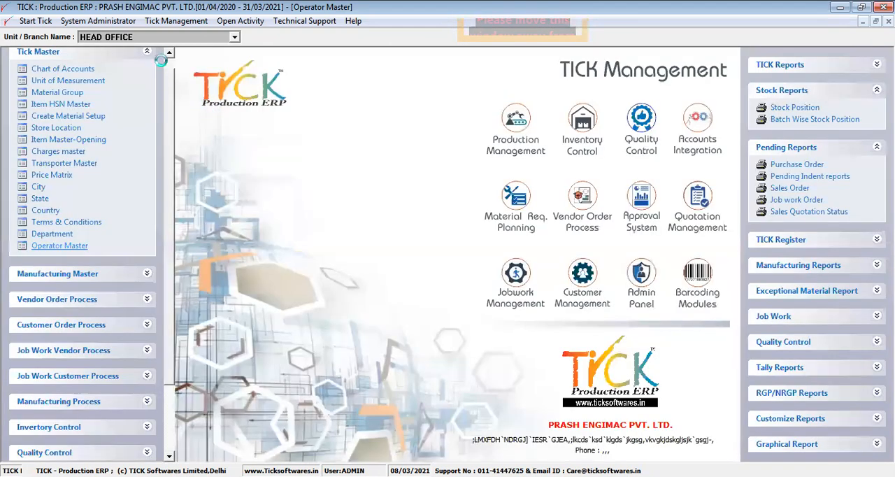
- Review the CUTTING stage in the Manufacturing Master's Production Process list, cancel the edit and close the form
{"action": "left_click", "coordinate": [151, 56]}
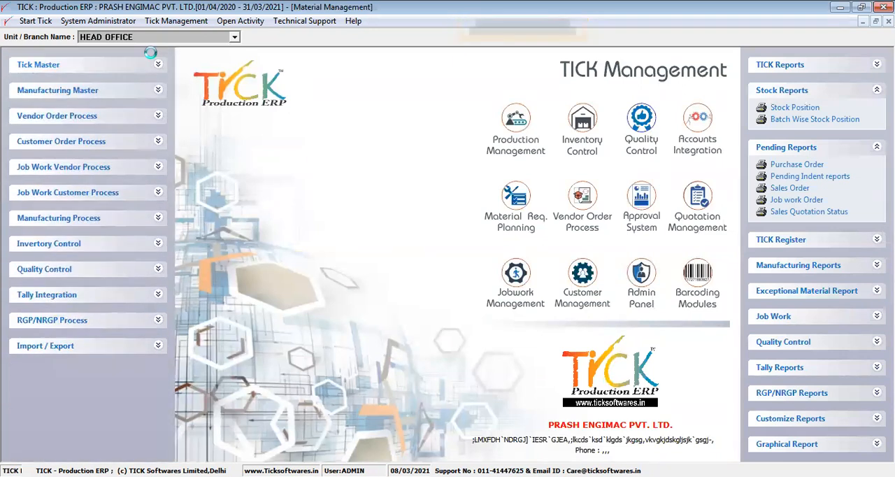
{"action": "left_click", "coordinate": [155, 91]}
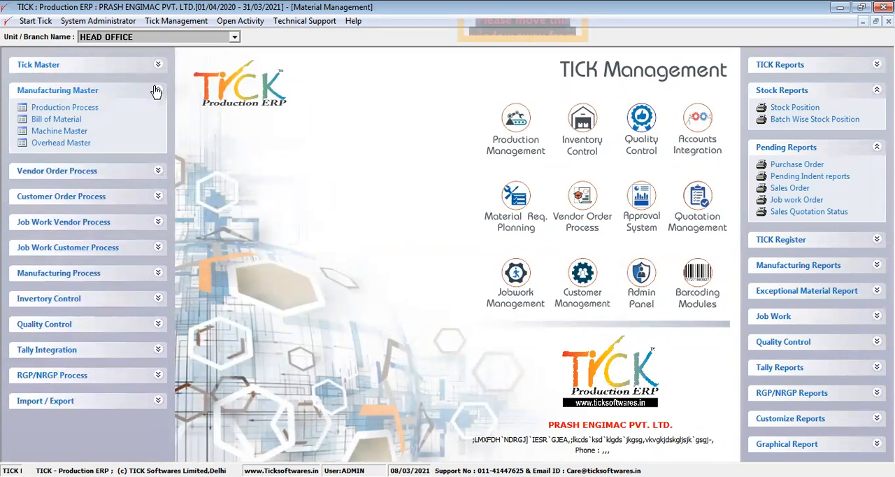
{"action": "left_click", "coordinate": [84, 107]}
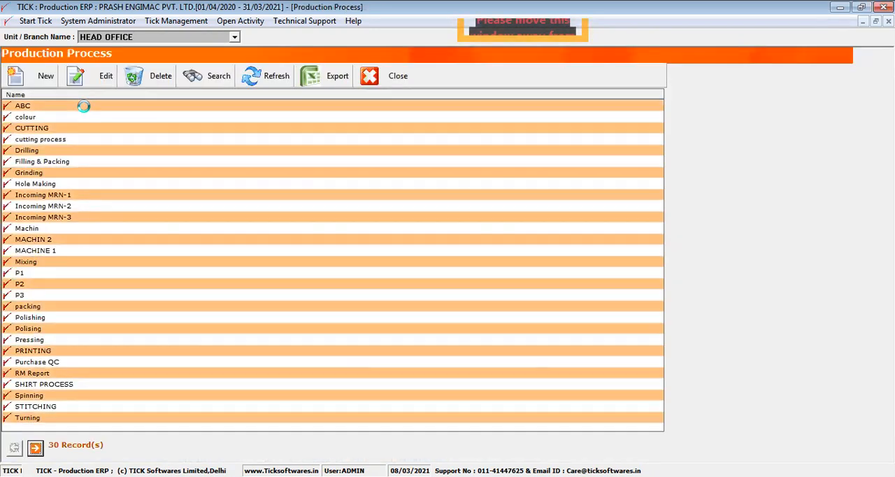
{"action": "left_click", "coordinate": [78, 128]}
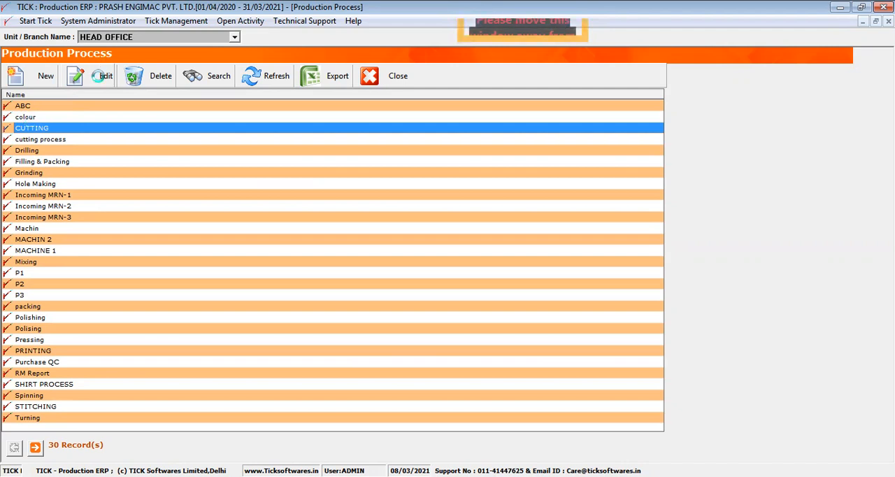
{"action": "left_click", "coordinate": [102, 76]}
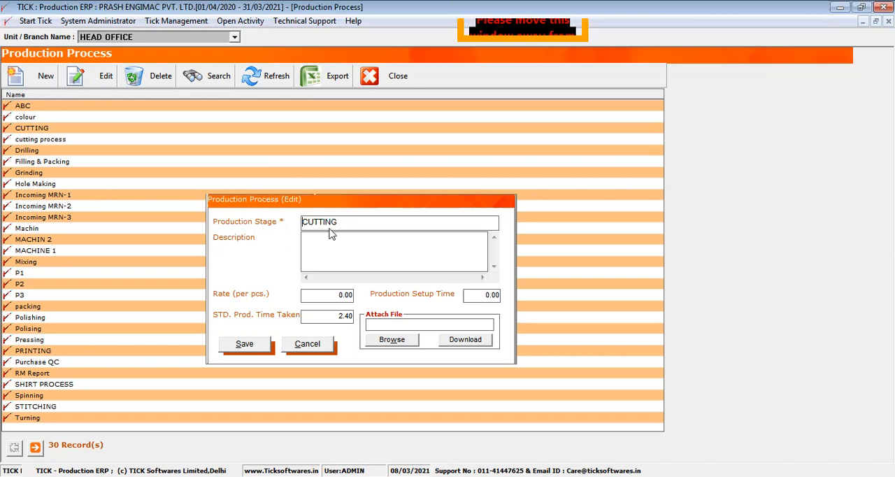
{"action": "key", "text": "Return"}
{"action": "left_click", "coordinate": [305, 343]}
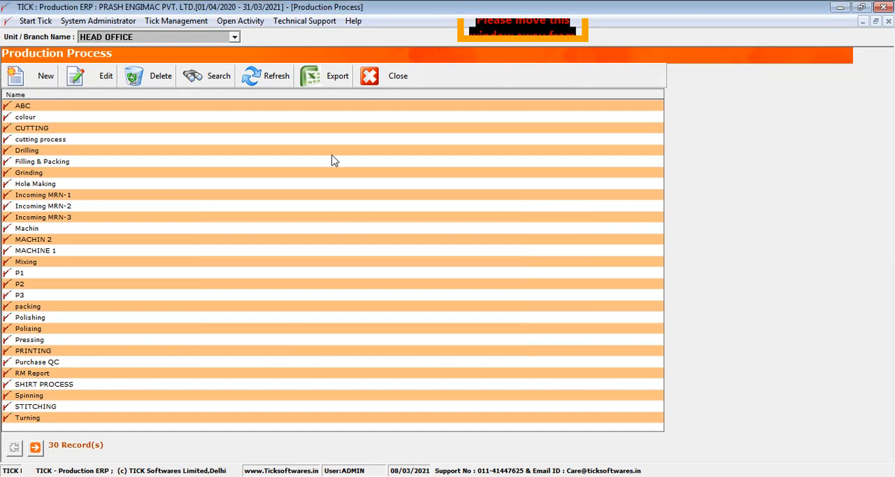
{"action": "left_click", "coordinate": [379, 73]}
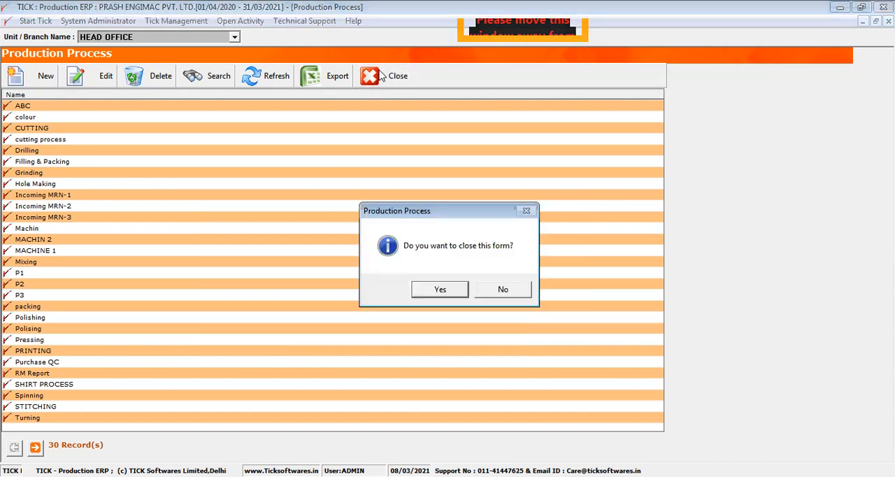
{"action": "key", "text": "Return"}
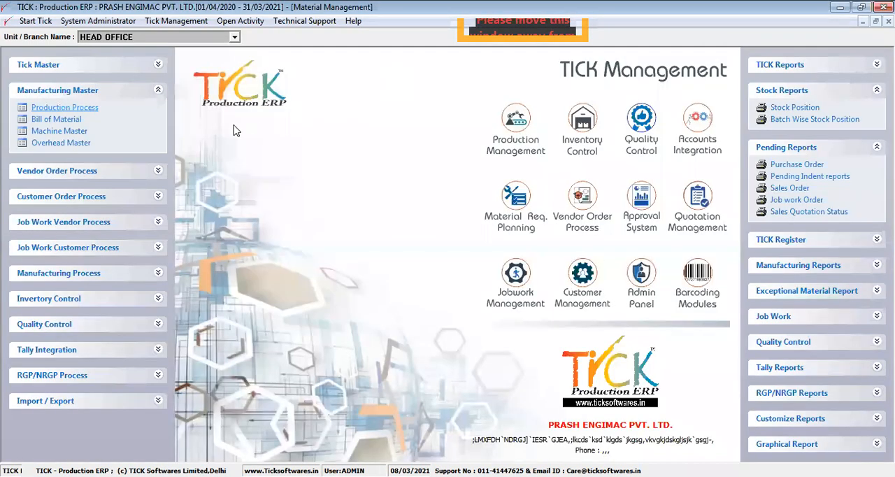
- Open the Bill of Material list, search for a "phone" item in a new bill and cancel the entry
{"action": "left_click", "coordinate": [81, 121]}
{"action": "left_click_drag", "start_coordinate": [129, 99], "coordinate": [94, 102]}
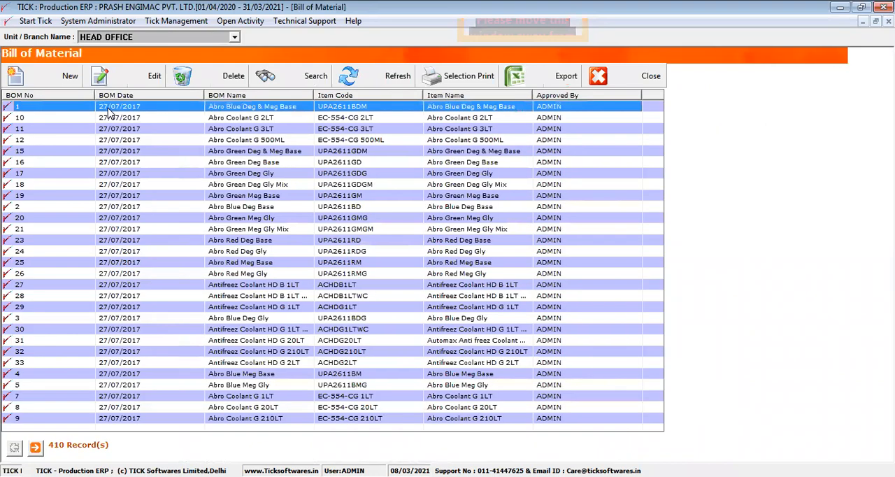
{"action": "left_click", "coordinate": [70, 75]}
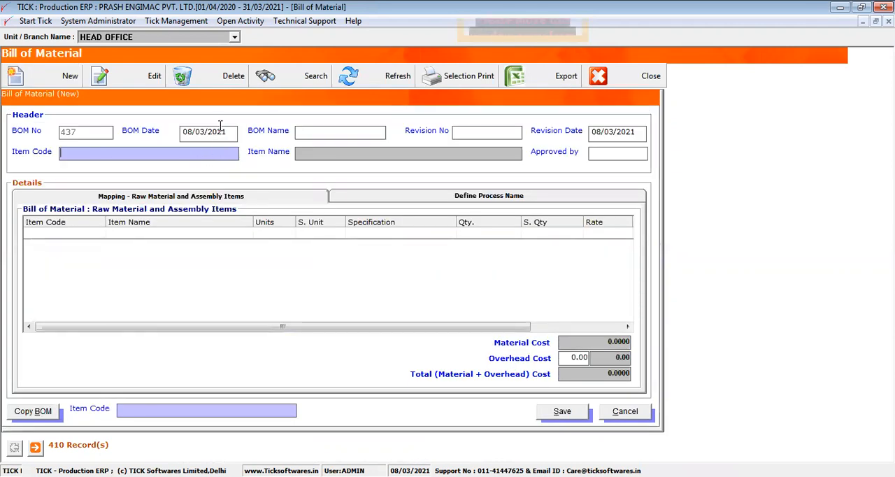
{"action": "key", "text": "Return"}
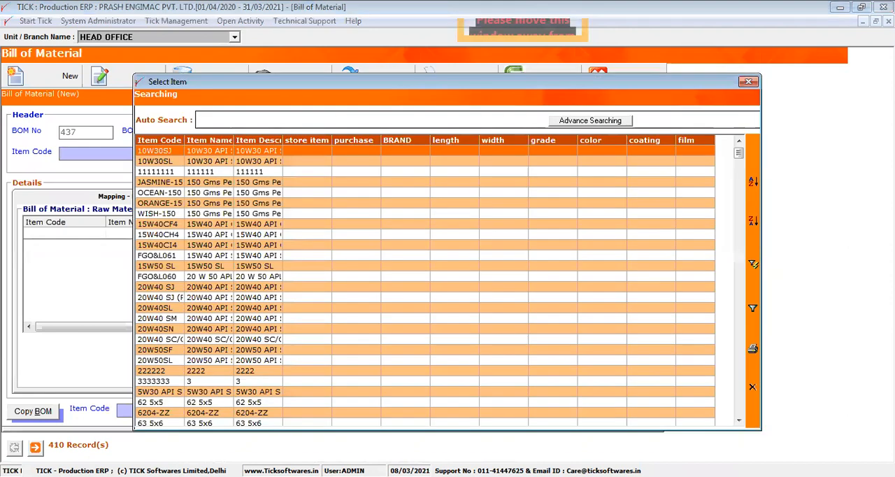
{"action": "type", "text": "phone"}
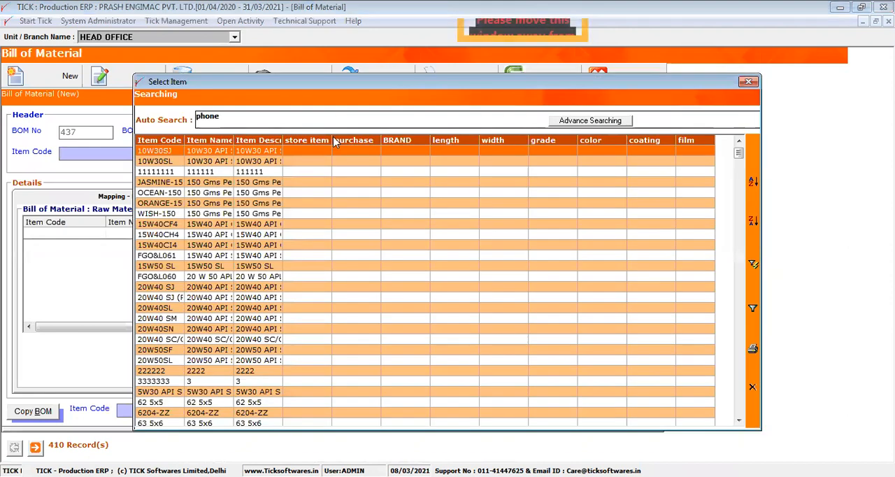
{"action": "left_click", "coordinate": [565, 122]}
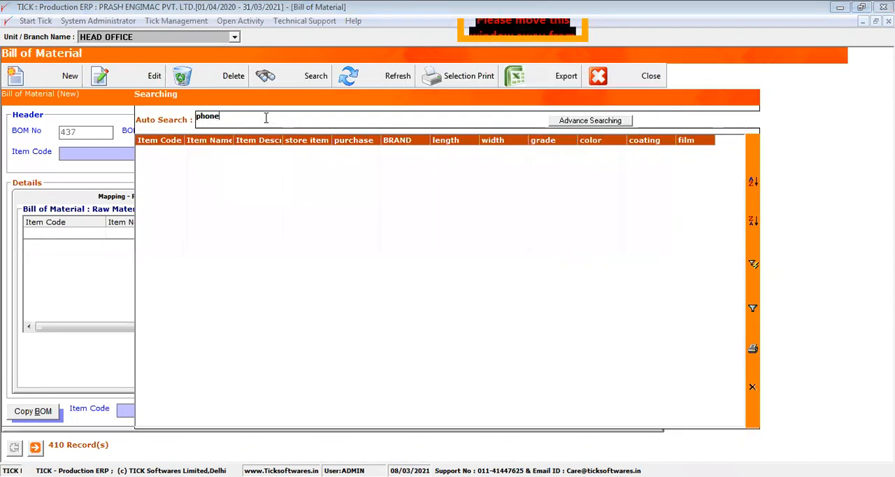
{"action": "left_click", "coordinate": [753, 389]}
{"action": "left_click", "coordinate": [624, 411]}
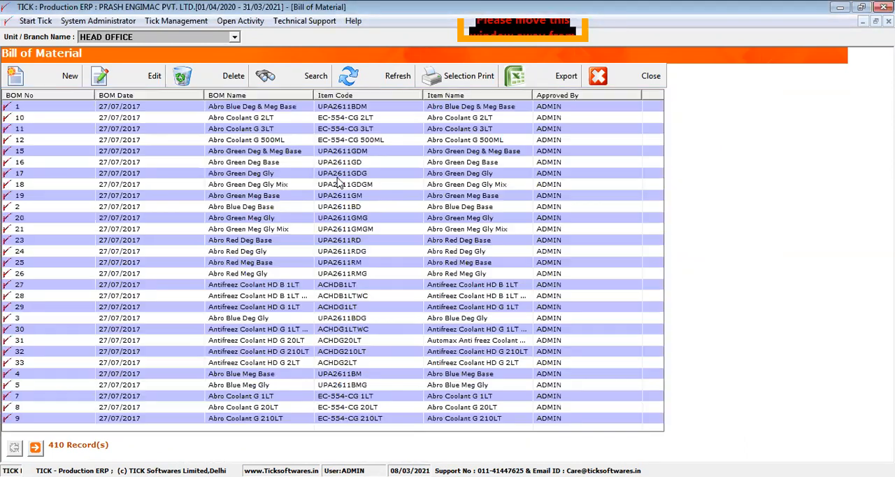
- Open BOM 1 for editing and add Lion Battery 2000Mah and item 001a to its raw materials
{"action": "left_click", "coordinate": [168, 105]}
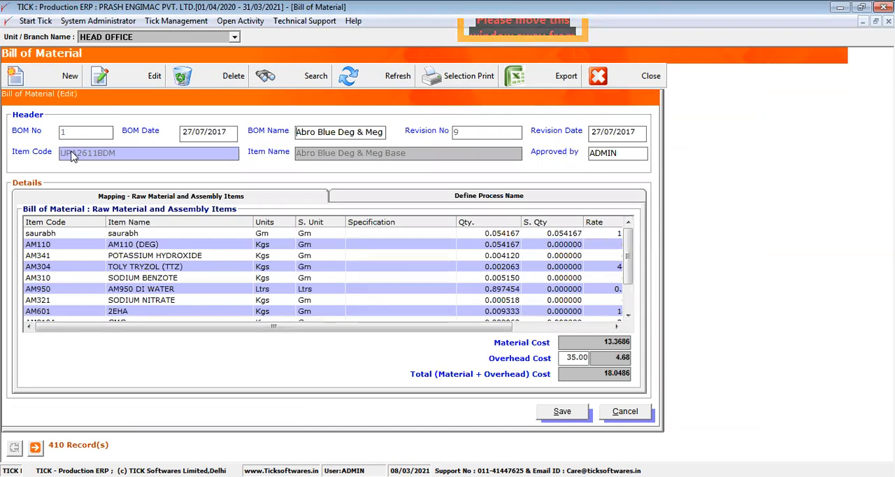
{"action": "left_click", "coordinate": [133, 246]}
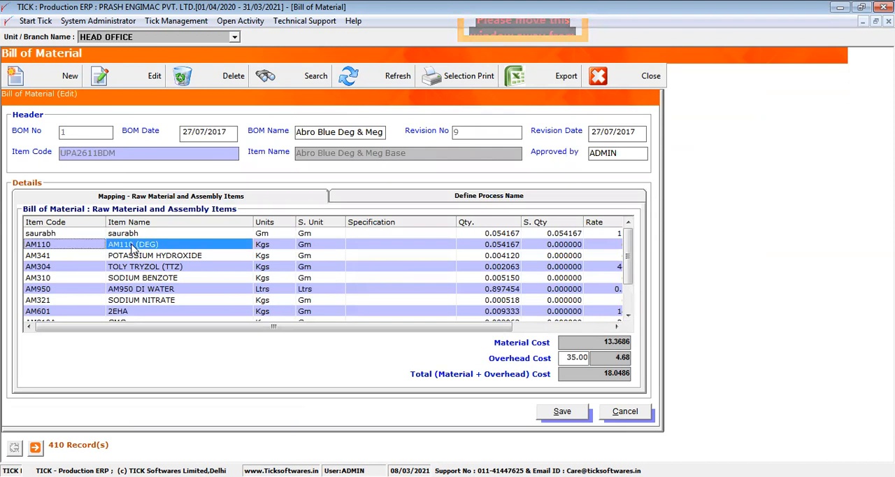
{"action": "key", "text": "Down"}
{"action": "key", "text": "Down"}
{"action": "key", "text": "Down"}
{"action": "key", "text": "Down"}
{"action": "key", "text": "Down"}
{"action": "key", "text": "Down"}
{"action": "key", "text": "Down"}
{"action": "key", "text": "Down"}
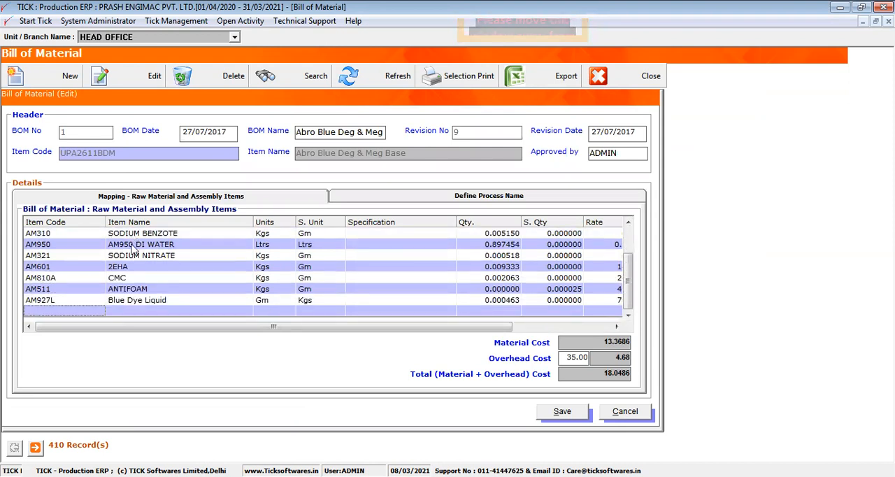
{"action": "double_click", "coordinate": [67, 315]}
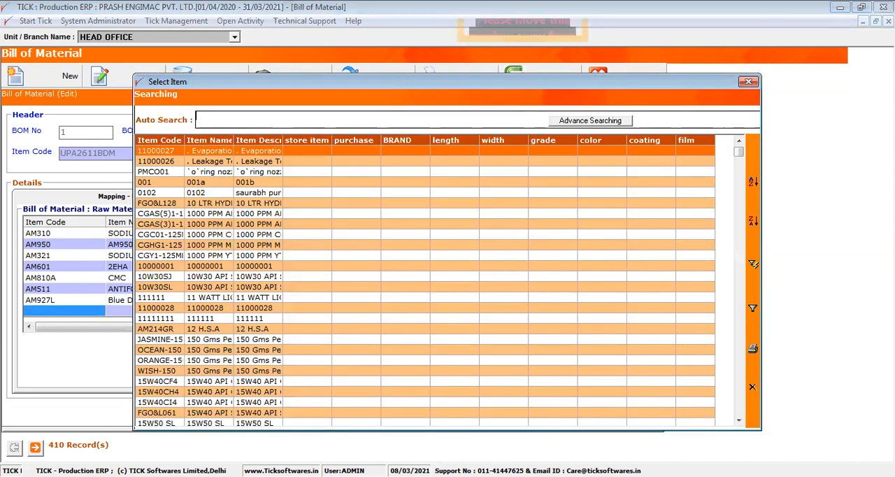
{"action": "type", "text": "lion"}
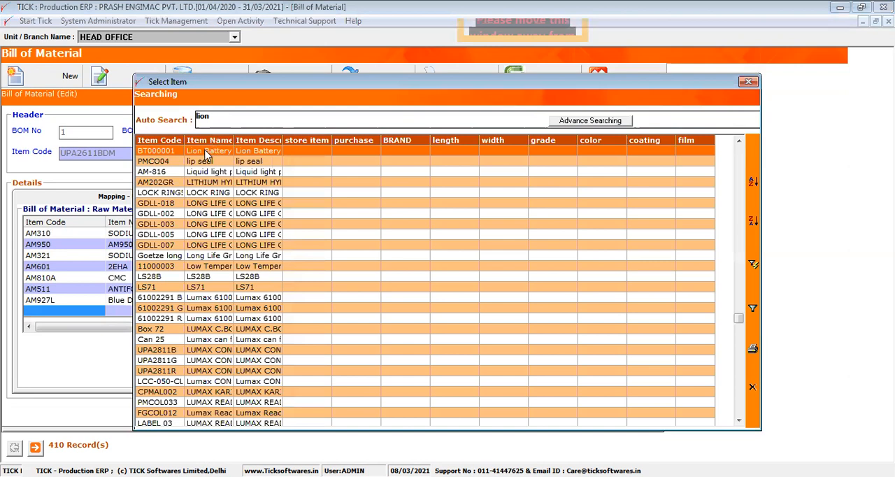
{"action": "double_click", "coordinate": [206, 155]}
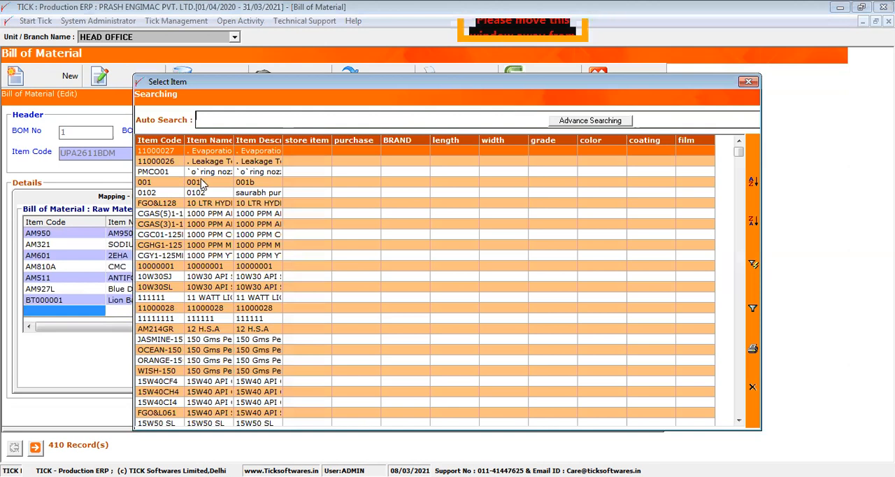
{"action": "double_click", "coordinate": [199, 181]}
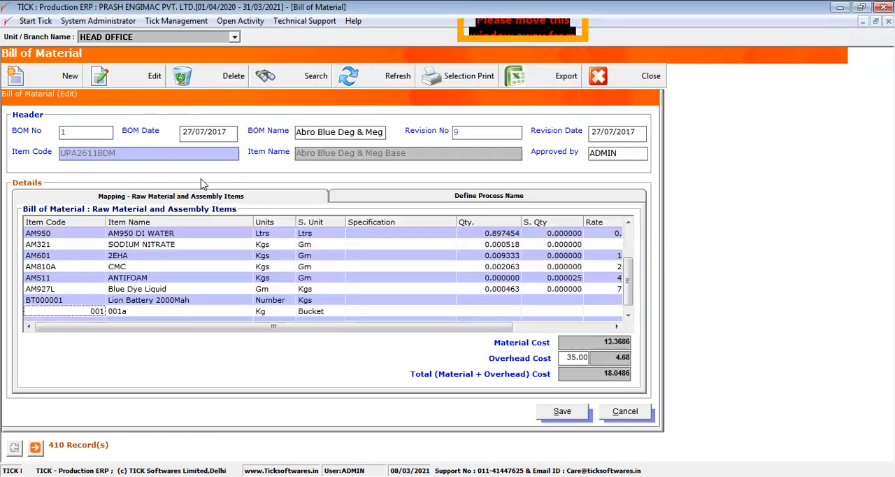
- Set the quantity to 9 for Lion Battery 2000Mah and 7 for item 001a
{"action": "left_click", "coordinate": [490, 299]}
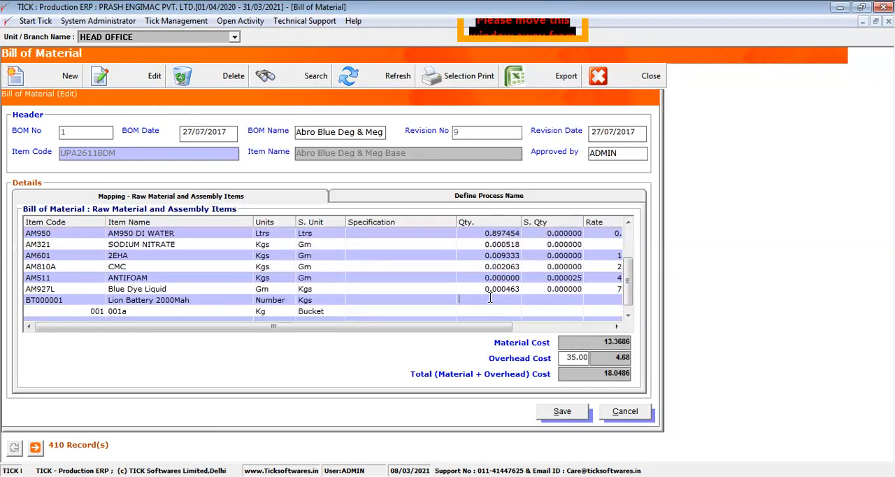
{"action": "type", "text": "7"}
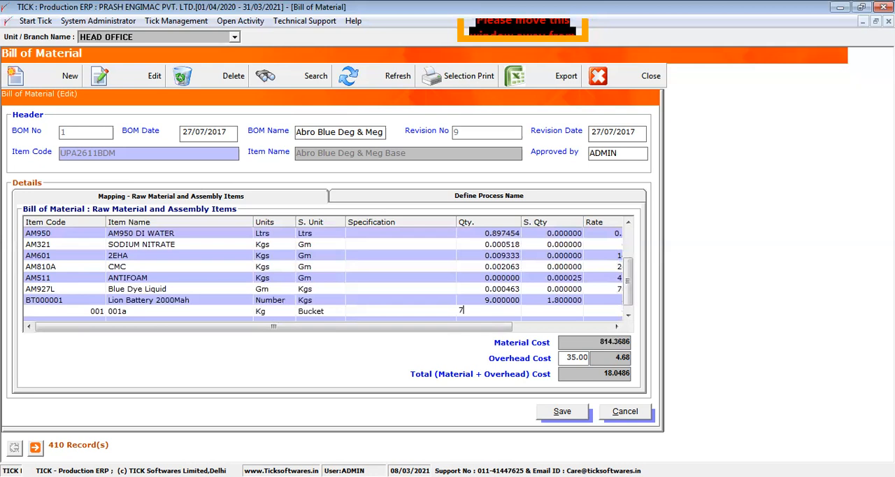
{"action": "key", "text": "Down"}
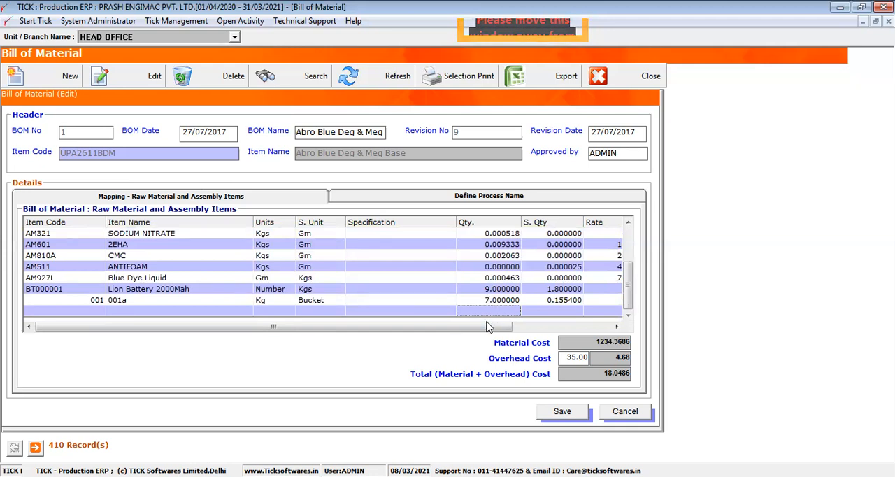
- Set the wastage to 2% for Lion Battery 2000Mah and 1% for item 001a
{"action": "left_click_drag", "start_coordinate": [513, 334], "coordinate": [588, 327]}
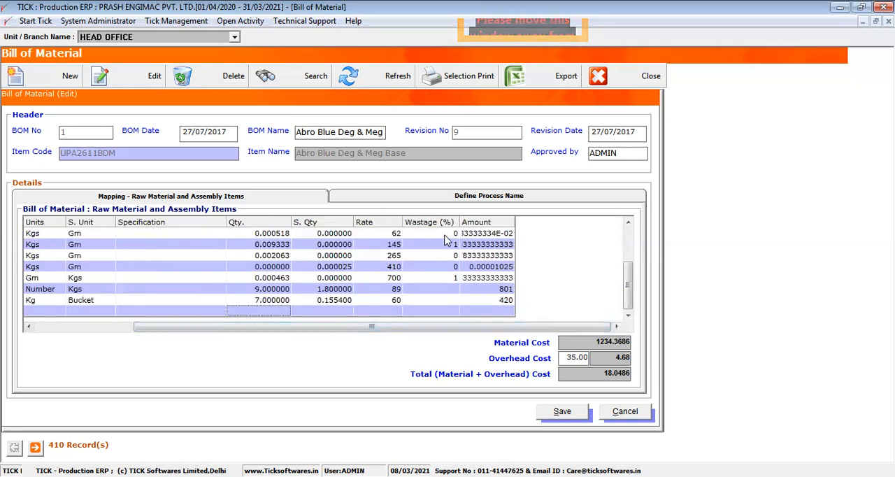
{"action": "left_click", "coordinate": [447, 289]}
{"action": "type", "text": "2"}
{"action": "key", "text": "Down"}
{"action": "type", "text": "1"}
{"action": "key", "text": "Down"}
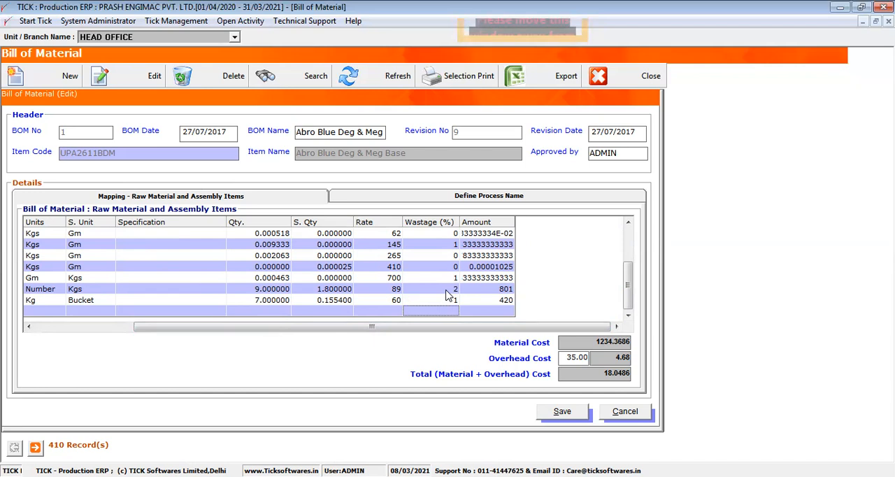
- Add the CUTTING process to the bill's defined processes, cancel the edit and close the Bill of Material list
{"action": "left_click", "coordinate": [437, 200]}
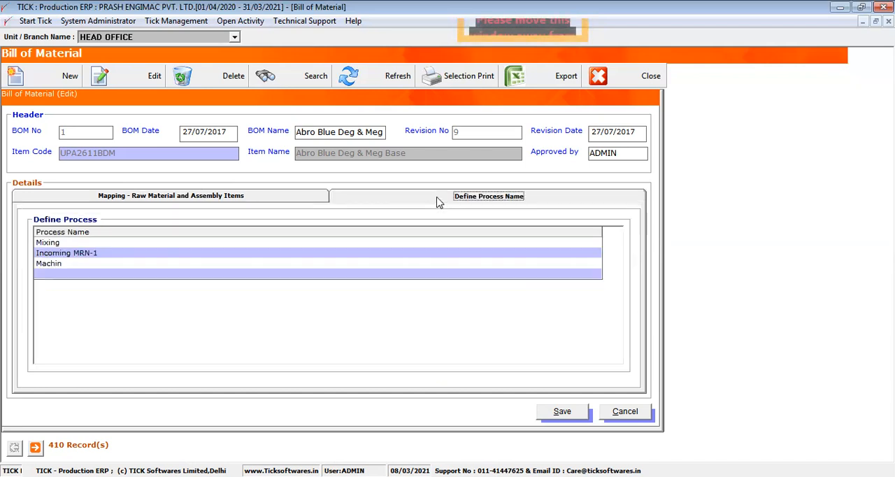
{"action": "left_click", "coordinate": [227, 234]}
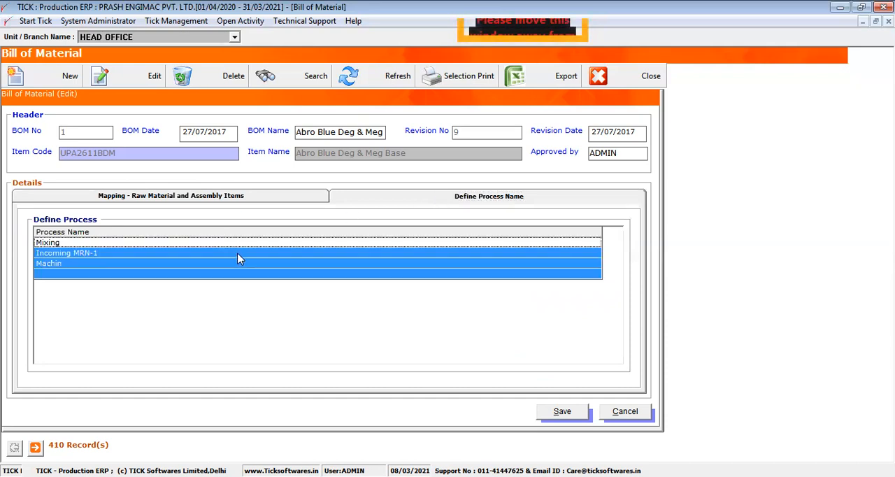
{"action": "double_click", "coordinate": [157, 280]}
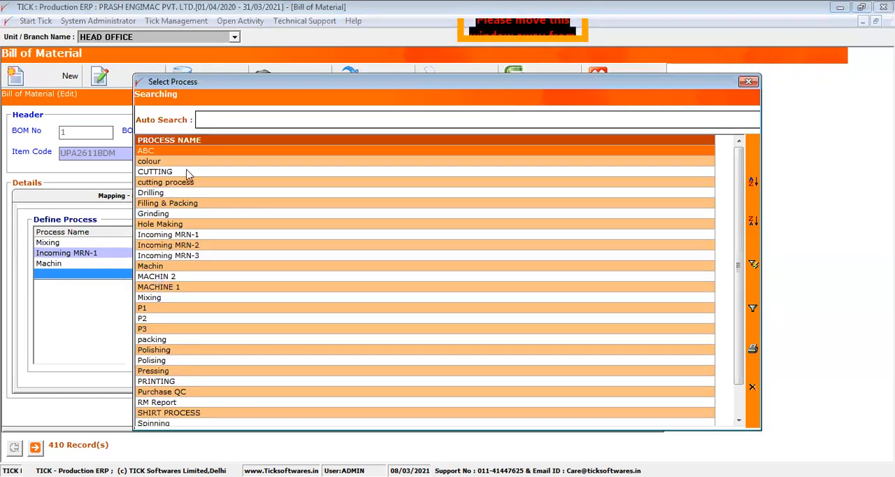
{"action": "left_click", "coordinate": [174, 174]}
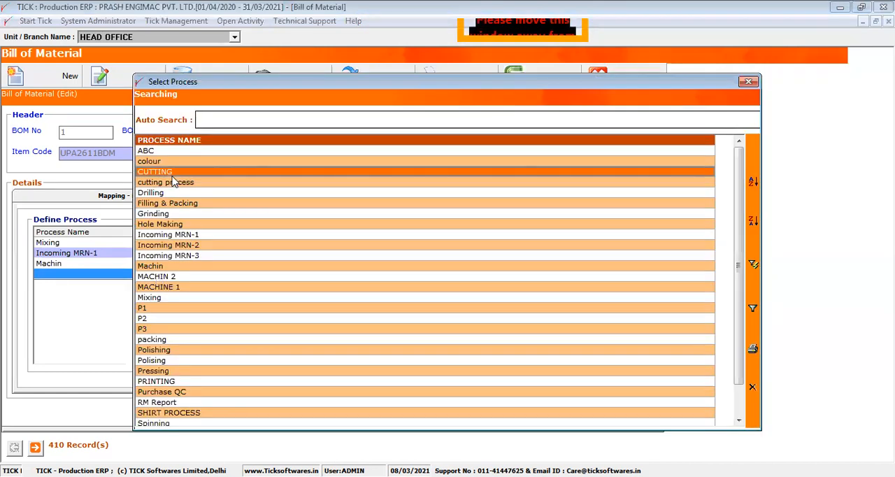
{"action": "key", "text": "Return"}
{"action": "left_click", "coordinate": [186, 197]}
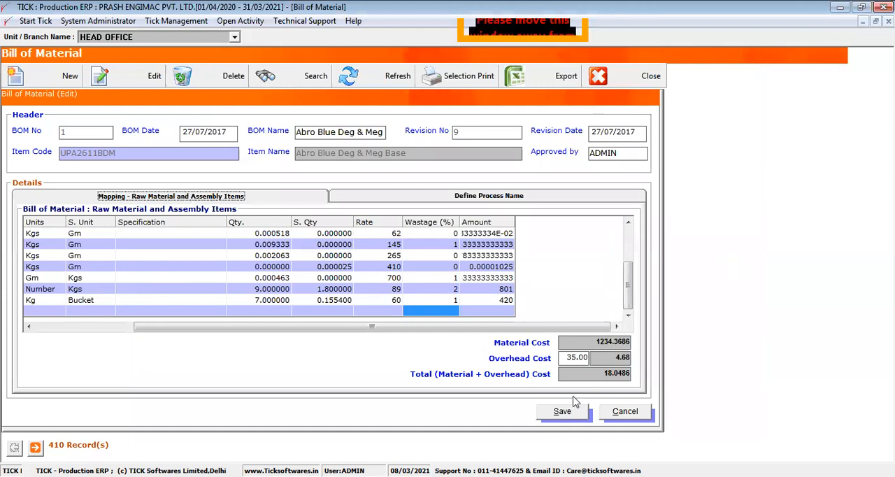
{"action": "left_click", "coordinate": [631, 413]}
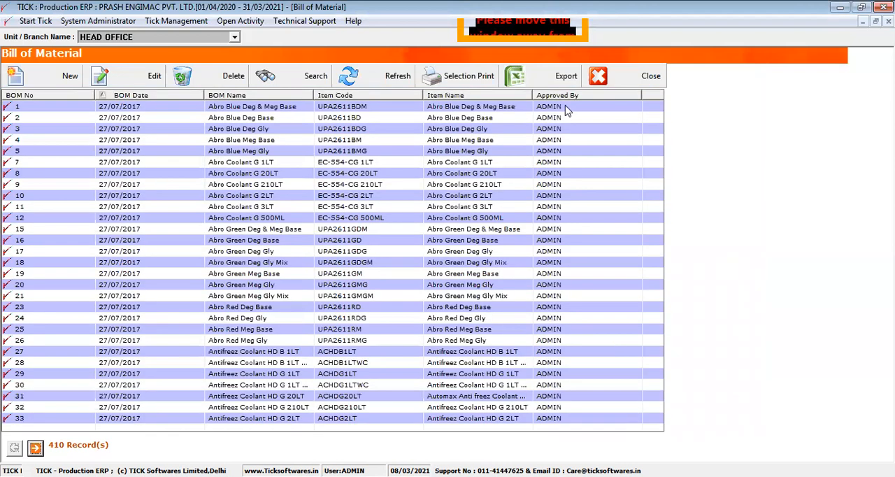
{"action": "left_click", "coordinate": [566, 107]}
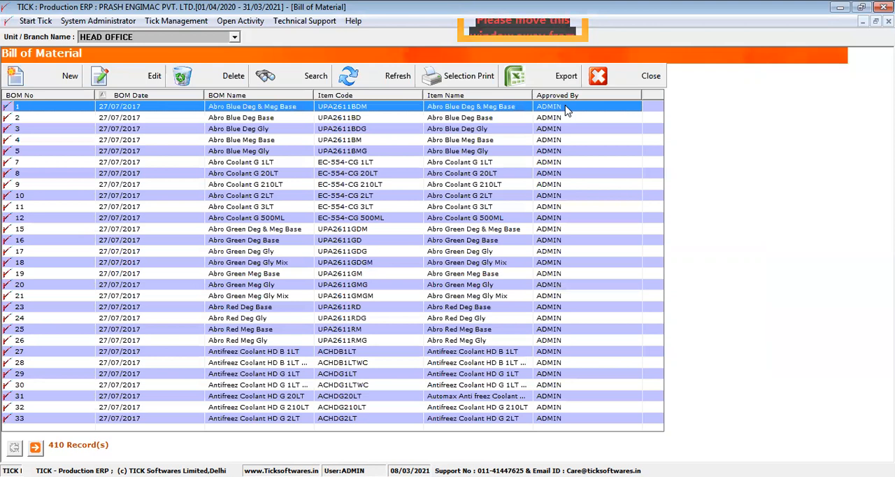
{"action": "left_click", "coordinate": [599, 78]}
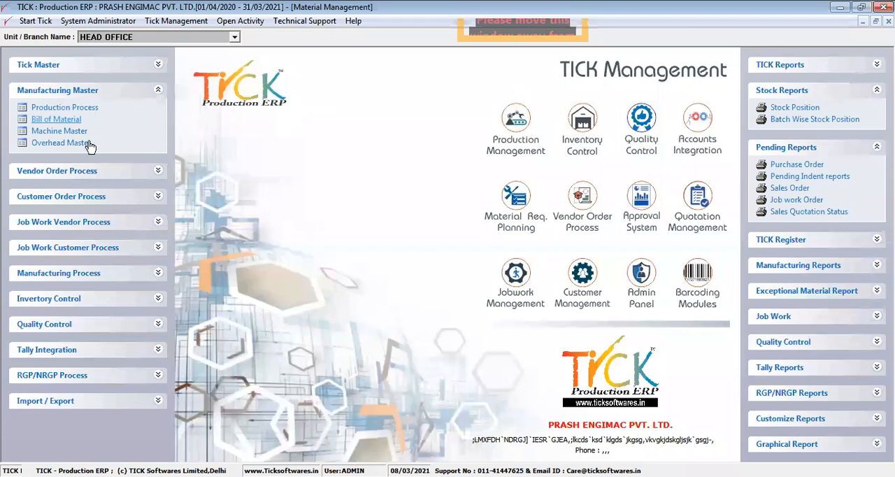
- Look at the Machine Master list and its blank new-record form, cancel the entry and close the list
{"action": "left_click", "coordinate": [70, 132]}
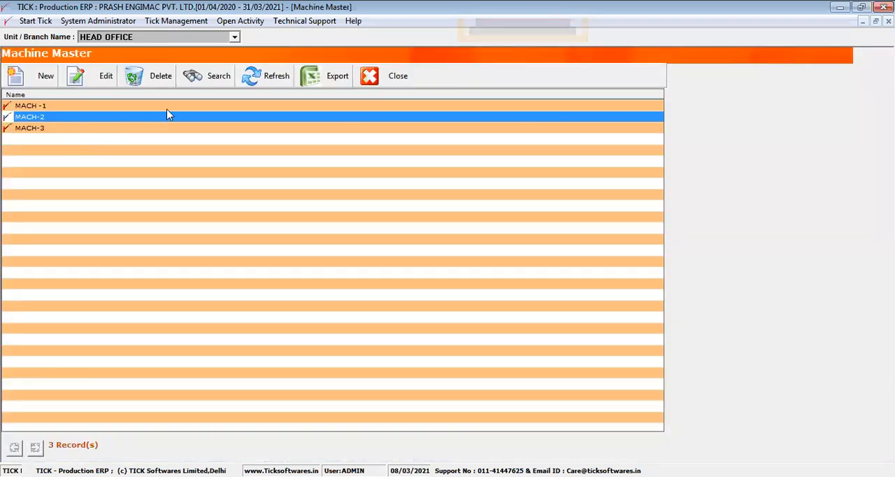
{"action": "left_click", "coordinate": [49, 77]}
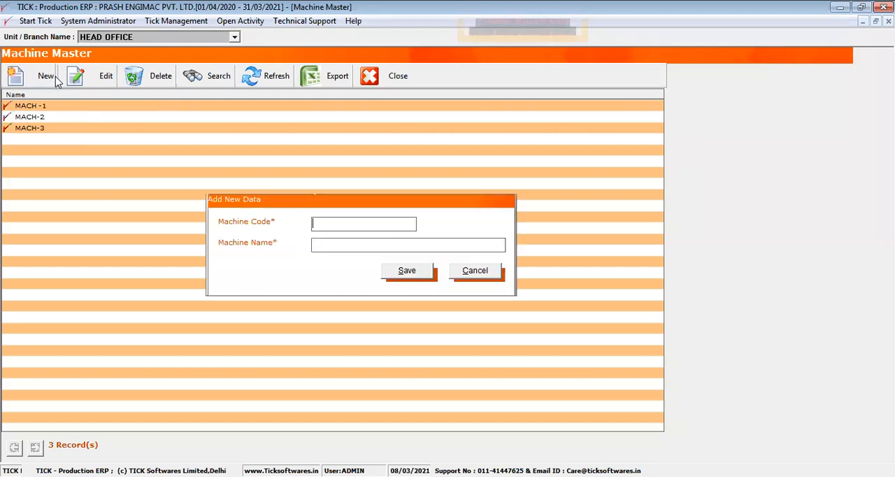
{"action": "left_click", "coordinate": [464, 272]}
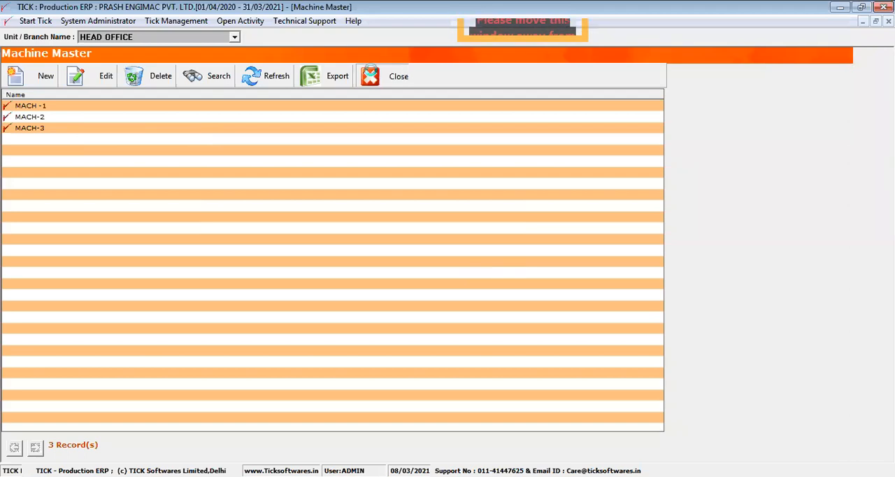
{"action": "left_click", "coordinate": [383, 76]}
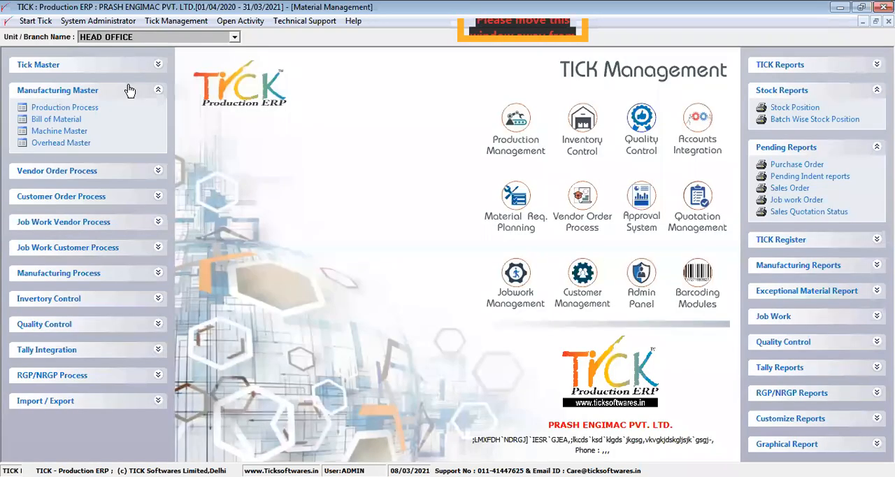
- Collapse the Manufacturing Master group and expand the Quality Control group
{"action": "left_click", "coordinate": [129, 91]}
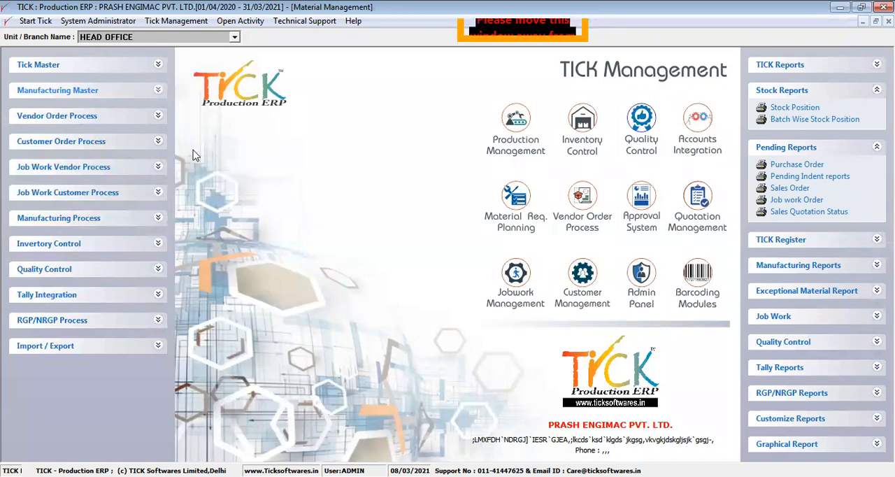
{"action": "left_click", "coordinate": [160, 63]}
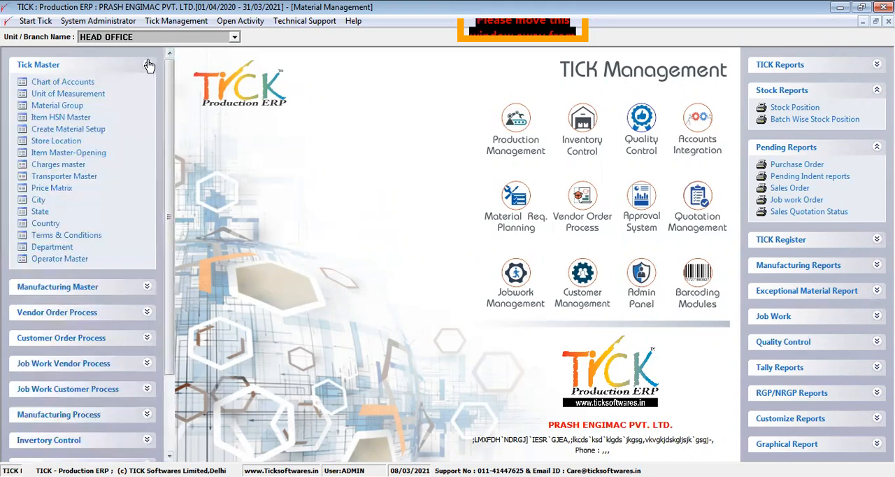
{"action": "left_click", "coordinate": [149, 63]}
{"action": "left_click", "coordinate": [147, 91]}
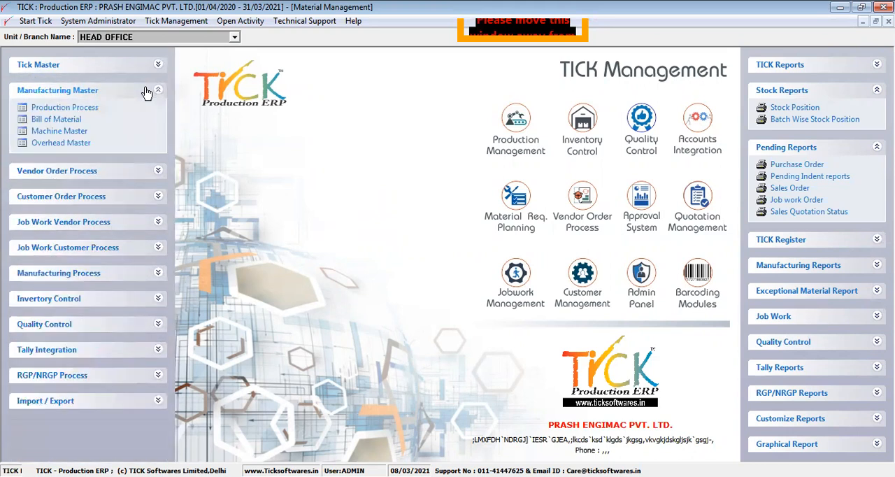
{"action": "left_click", "coordinate": [147, 91]}
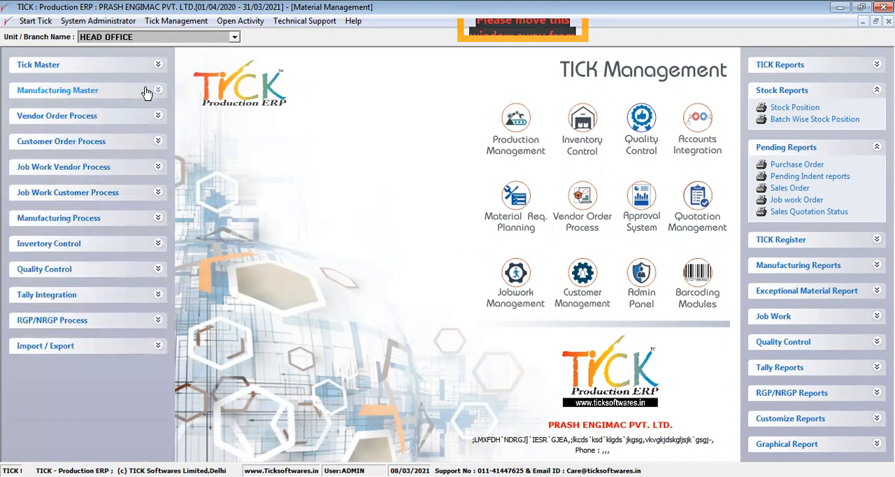
{"action": "left_click", "coordinate": [159, 269]}
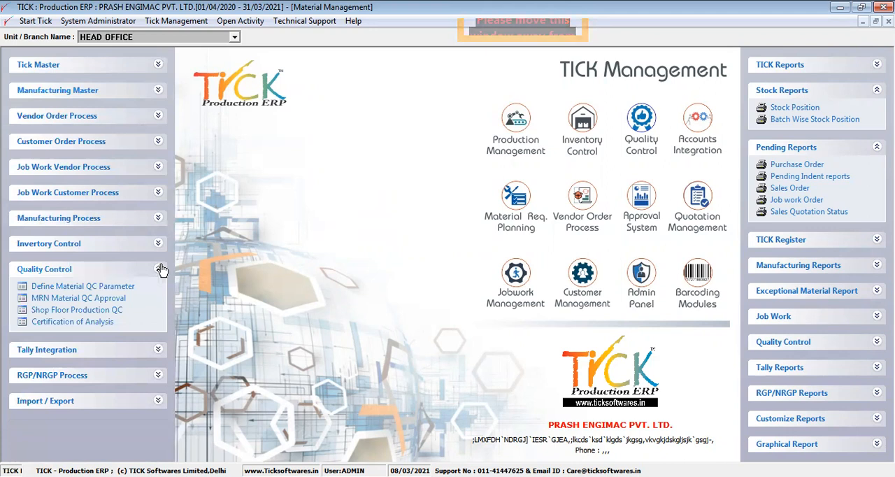
- Start a new Define Material QC Parameter record for item BT000001, Lion Battery 2000Mah
{"action": "left_click", "coordinate": [120, 287]}
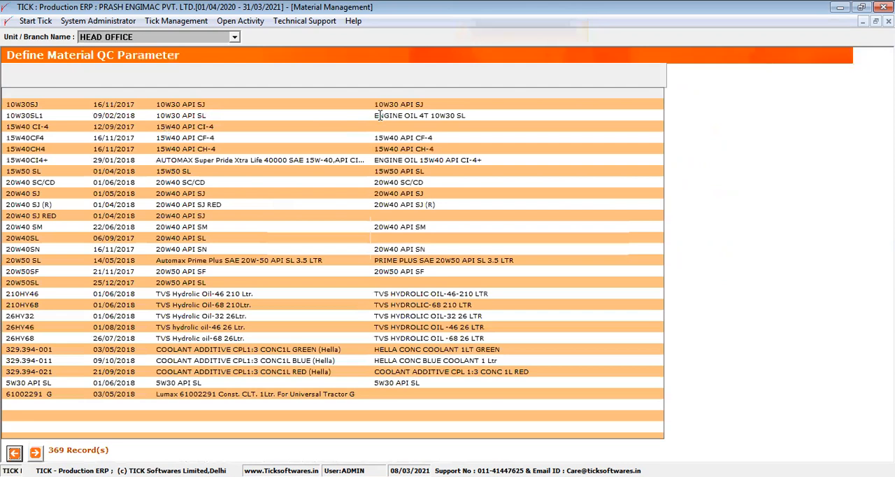
{"action": "double_click", "coordinate": [215, 176]}
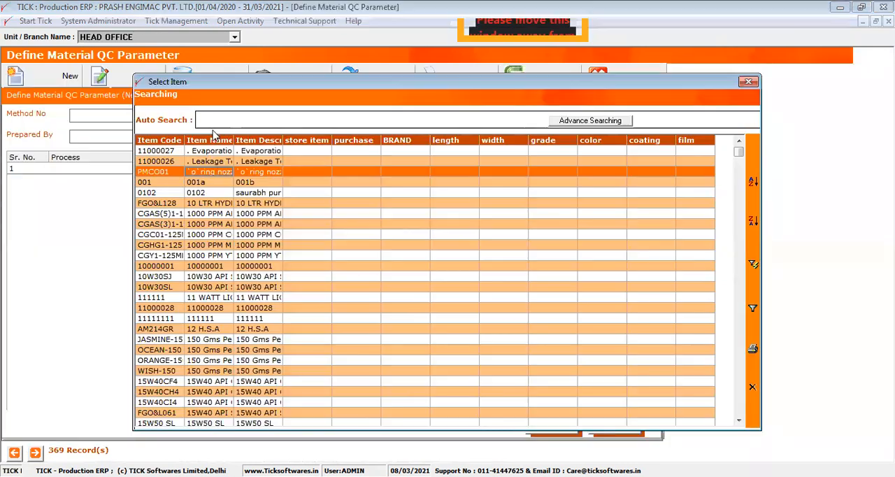
{"action": "key", "text": "Up"}
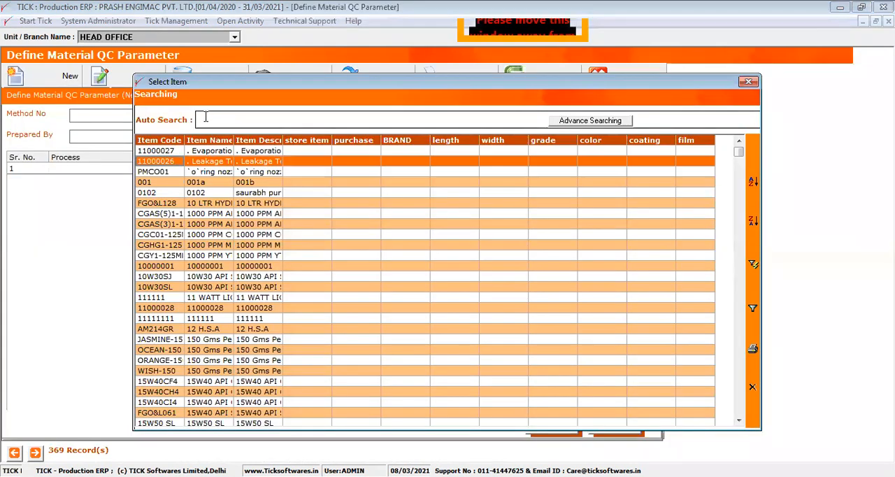
{"action": "type", "text": "b"}
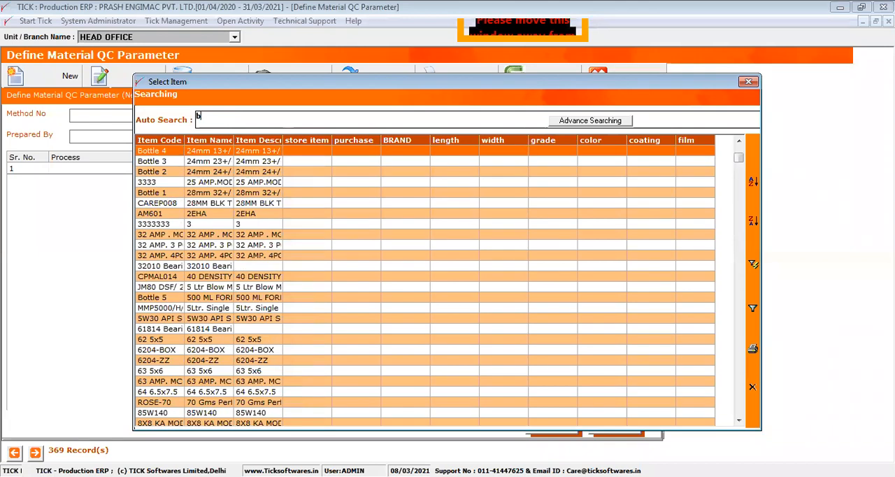
{"action": "type", "text": "t"}
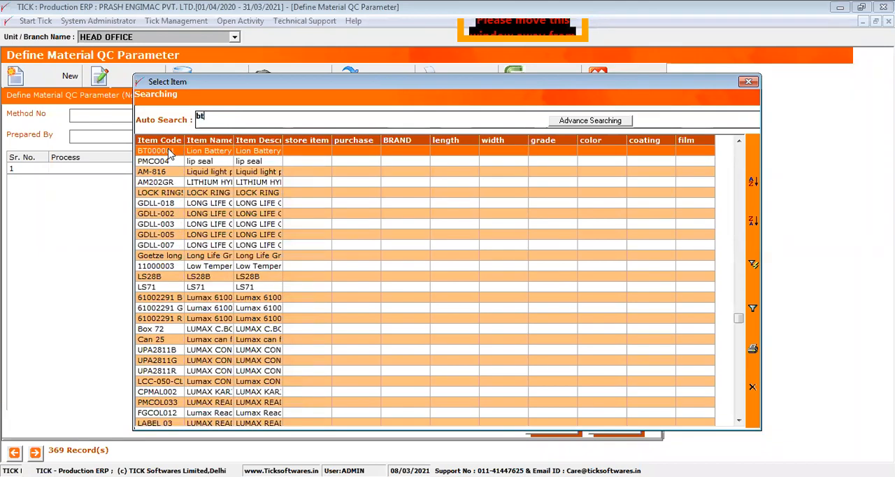
{"action": "double_click", "coordinate": [168, 153]}
- Add Current, Resistance, Visual Check and Voltage as the QC parameters of the battery record
{"action": "left_click", "coordinate": [175, 170]}
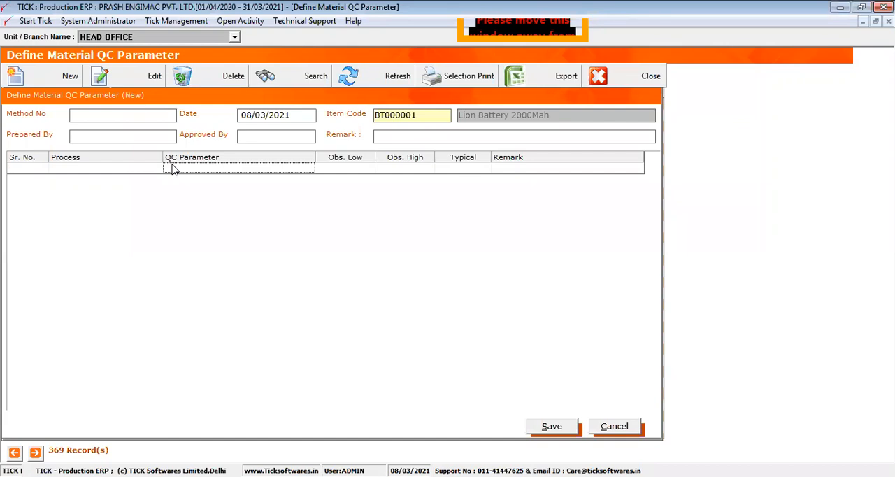
{"action": "double_click", "coordinate": [174, 170]}
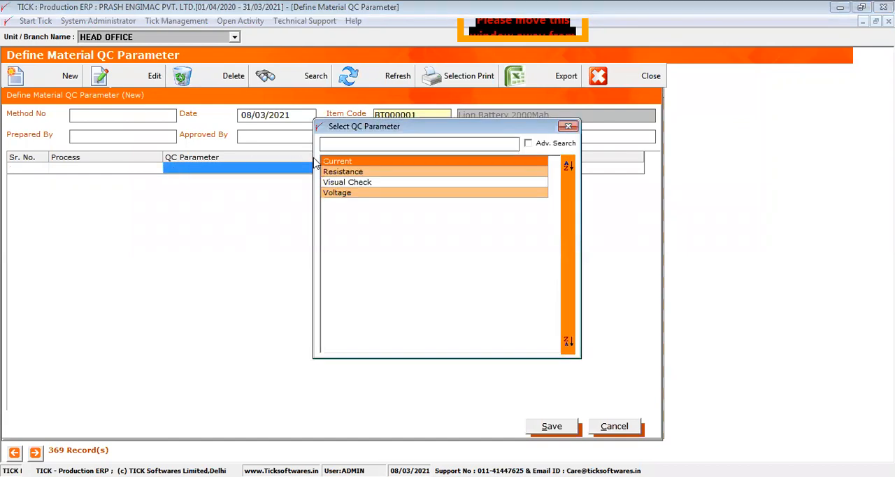
{"action": "double_click", "coordinate": [347, 163]}
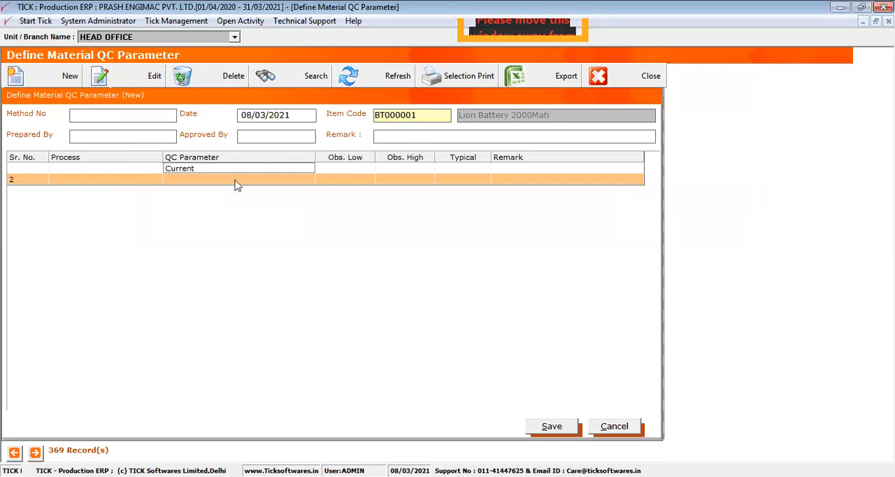
{"action": "double_click", "coordinate": [236, 181]}
{"action": "double_click", "coordinate": [339, 172]}
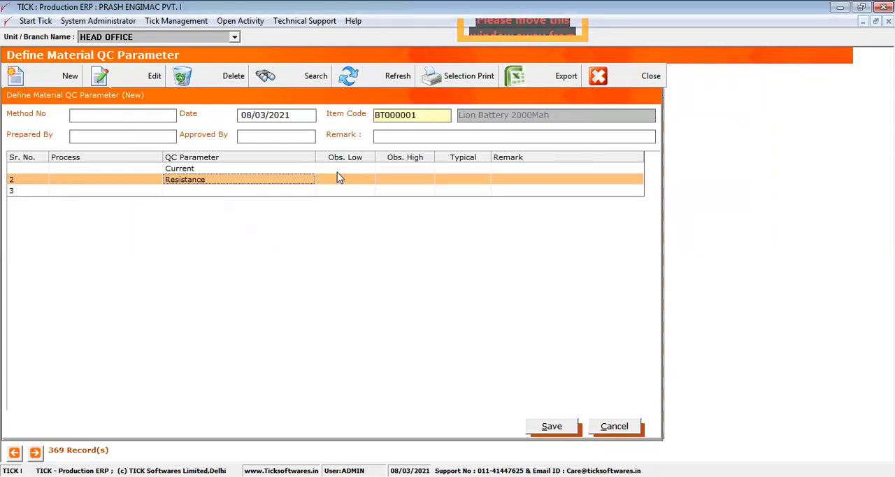
{"action": "double_click", "coordinate": [217, 193]}
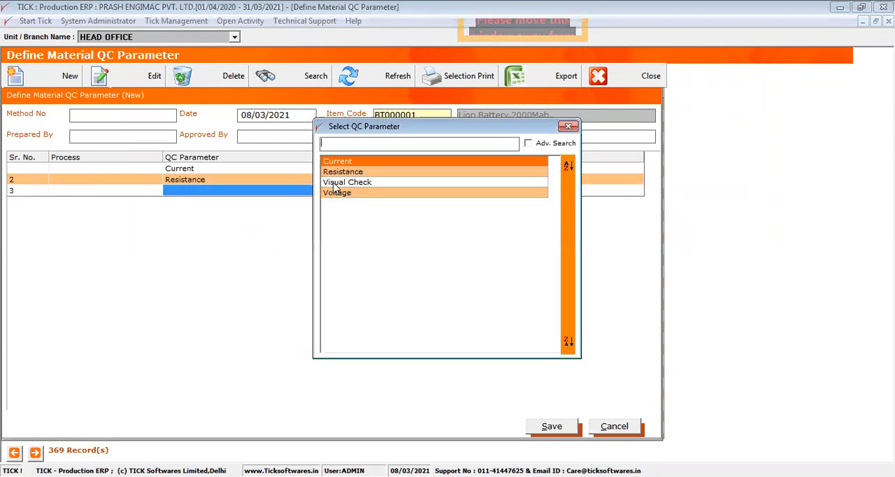
{"action": "double_click", "coordinate": [333, 187]}
{"action": "double_click", "coordinate": [208, 205]}
{"action": "double_click", "coordinate": [336, 199]}
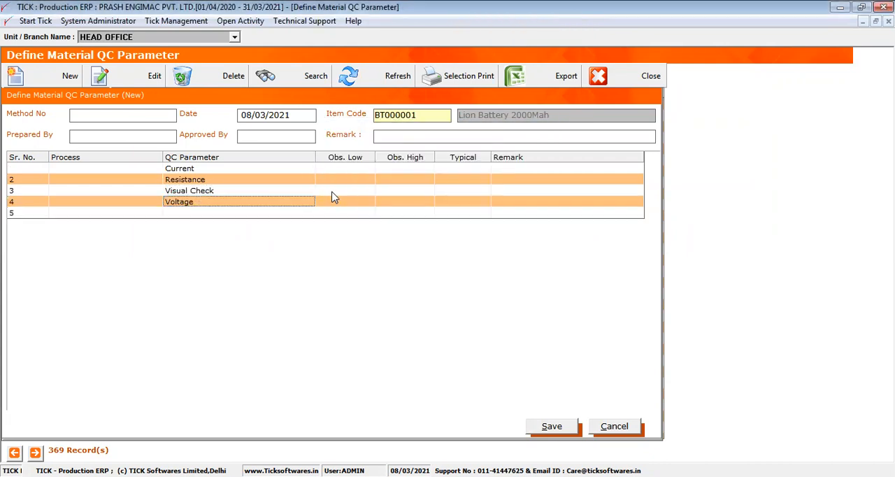
- Set the Current parameter's observed low to 1, observed high to 2 and typical value to 1.9
{"action": "left_click", "coordinate": [335, 167]}
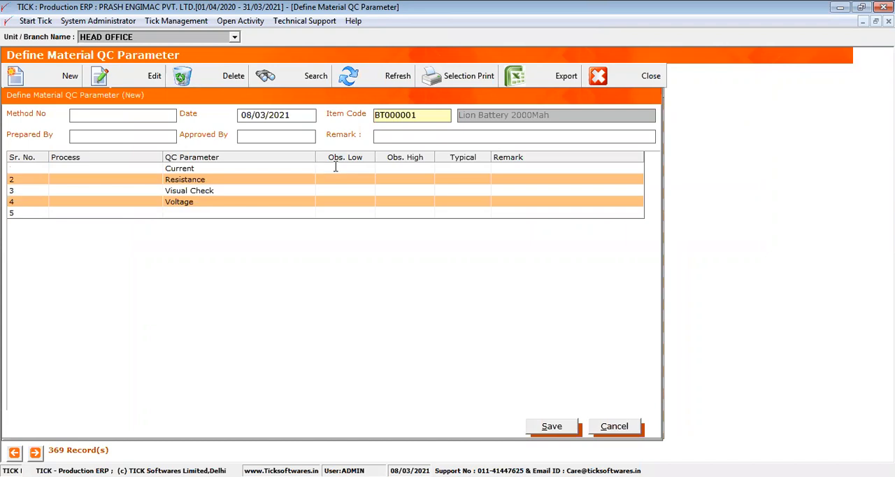
{"action": "type", "text": "1"}
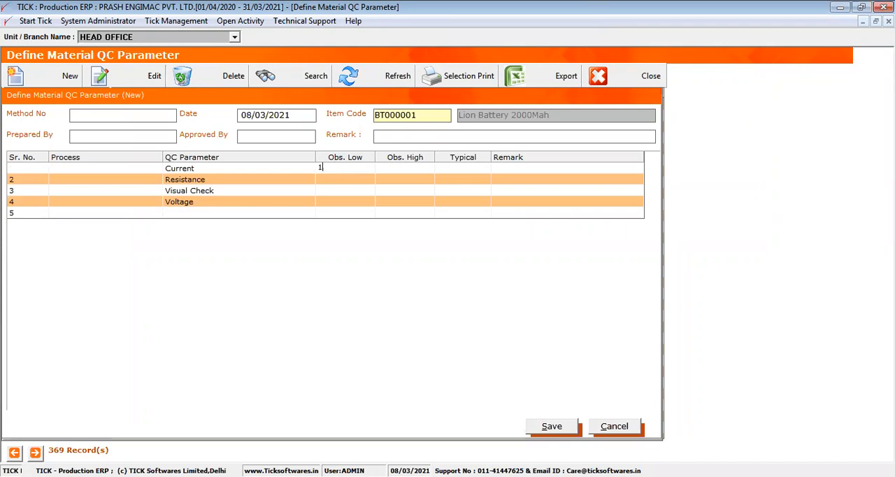
{"action": "key", "text": "Return"}
{"action": "type", "text": "2"}
{"action": "key", "text": "Return"}
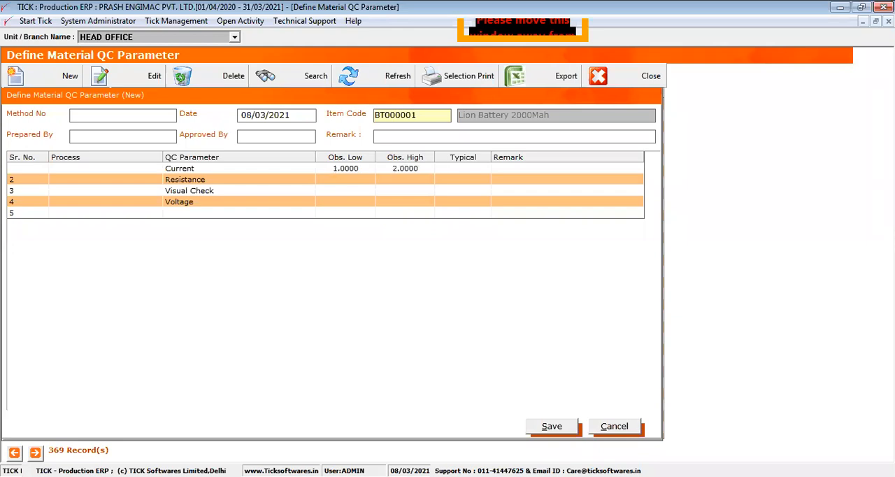
{"action": "type", "text": "1.9"}
{"action": "key", "text": "Return"}
- Set low, high and typical values of 220, 240 and 245 for Voltage, and 150, 200 and 180 for Resistance
{"action": "type", "text": "220"}
{"action": "key", "text": "Return"}
{"action": "type", "text": "240"}
{"action": "key", "text": "Return"}
{"action": "type", "text": "245"}
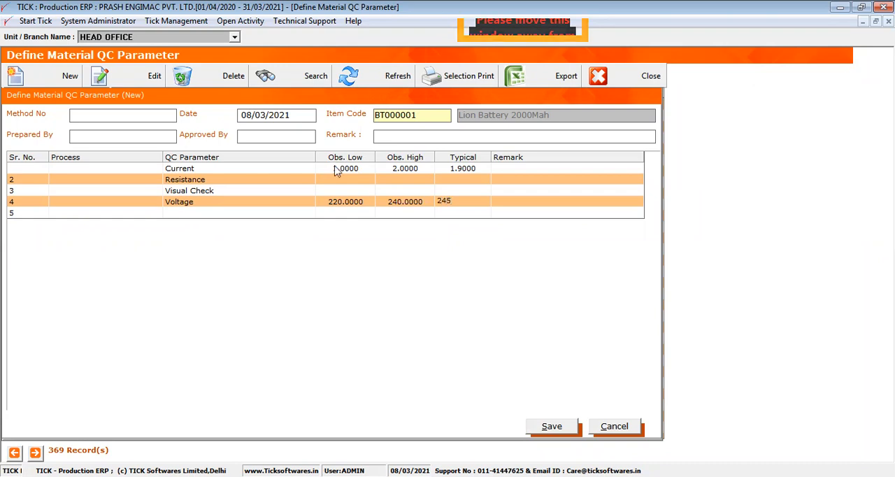
{"action": "key", "text": "Return"}
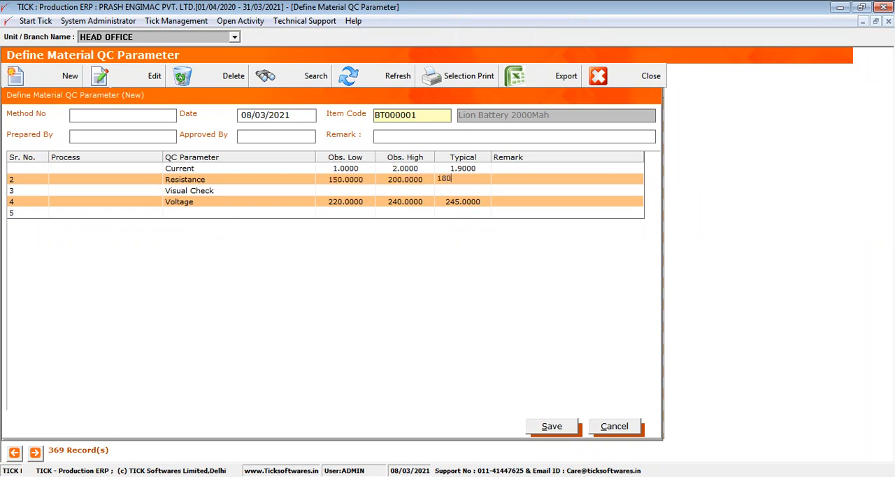
{"action": "key", "text": "Return"}
- Copy the item code BT000001 into the method number and cancel the new QC parameter record
{"action": "left_click", "coordinate": [146, 114]}
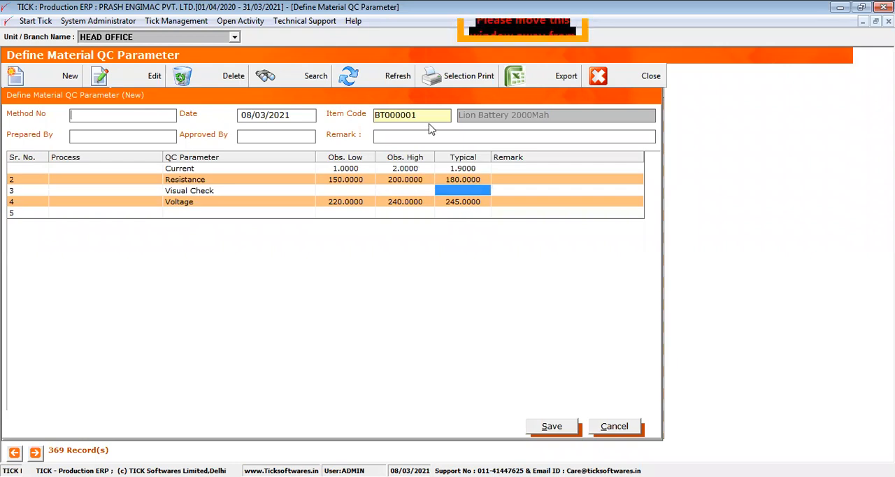
{"action": "left_click_drag", "start_coordinate": [423, 115], "coordinate": [373, 115]}
{"action": "key", "text": "ctrl+c"}
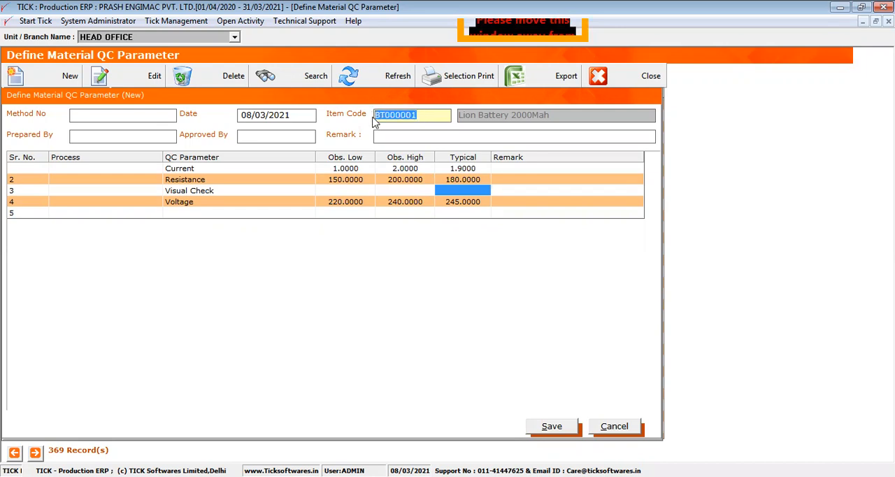
{"action": "left_click", "coordinate": [143, 115]}
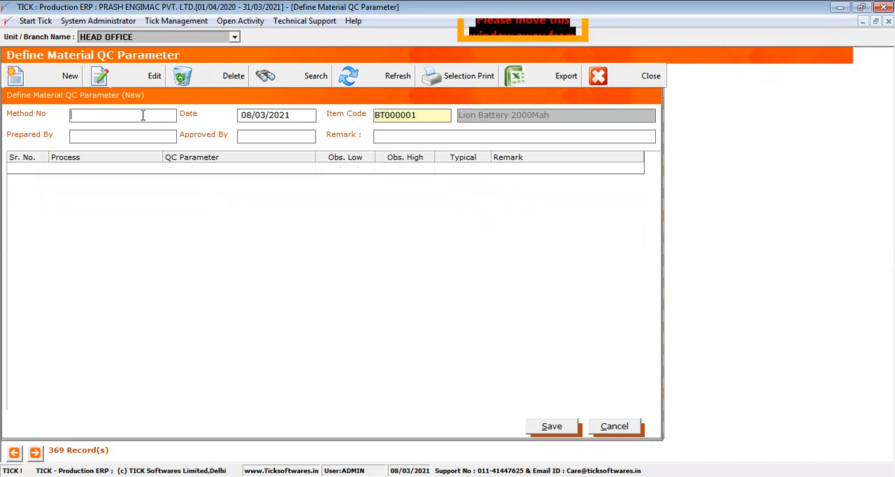
{"action": "key", "text": "ctrl+v"}
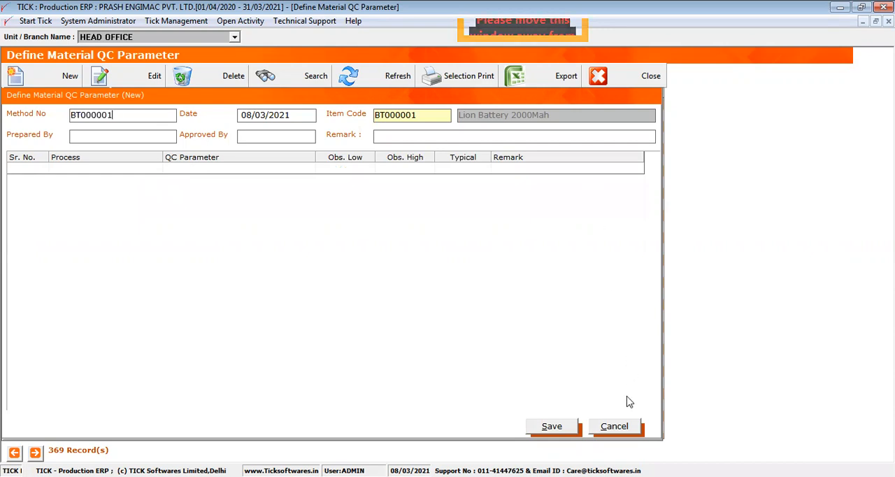
{"action": "left_click", "coordinate": [621, 426]}
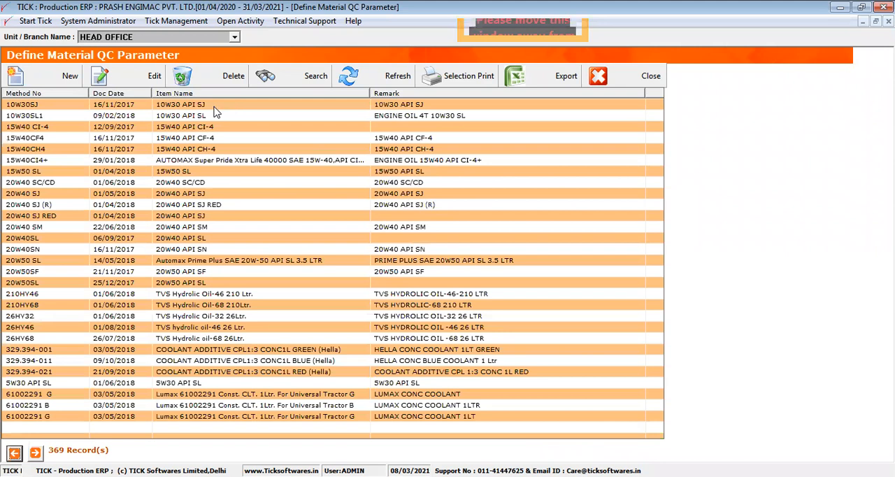
- Open the 10W30SJ QC parameter record in edit mode and examine its parameters and observed low limits
{"action": "left_click", "coordinate": [139, 81]}
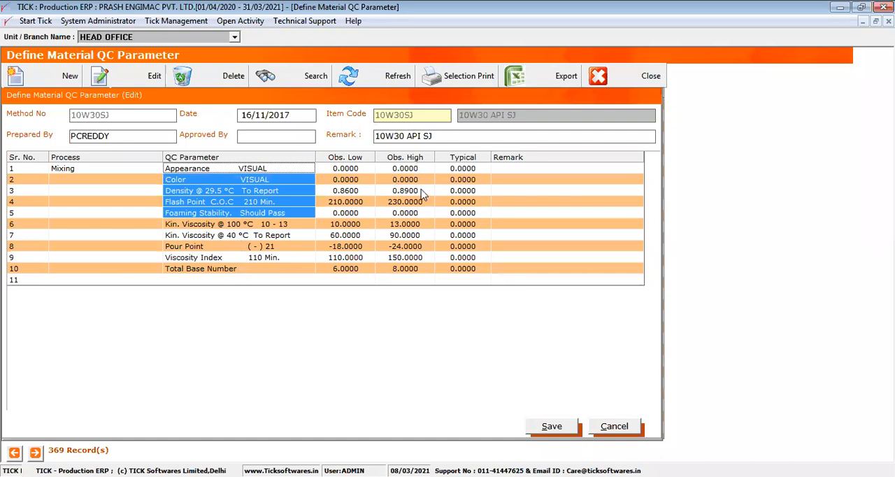
{"action": "key", "text": "Tab"}
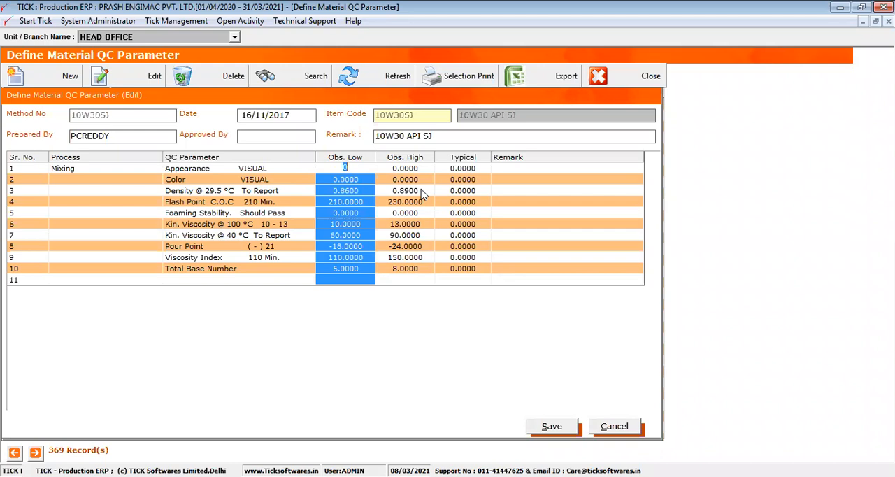